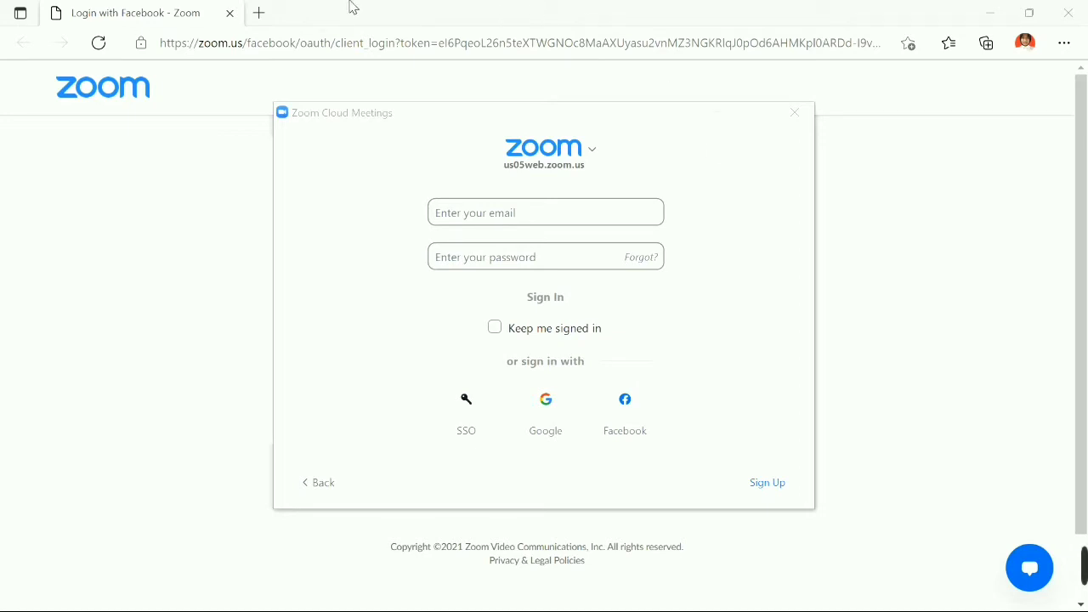
Search Bing for 'download zoom for pc' in a new Edge tab.
click(259, 13)
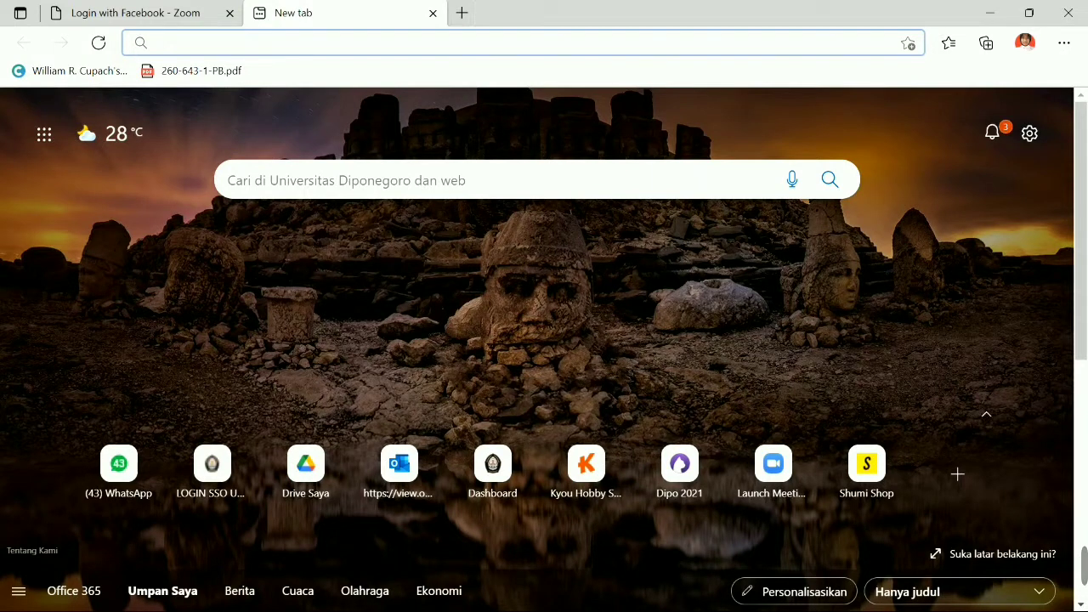
click(275, 40)
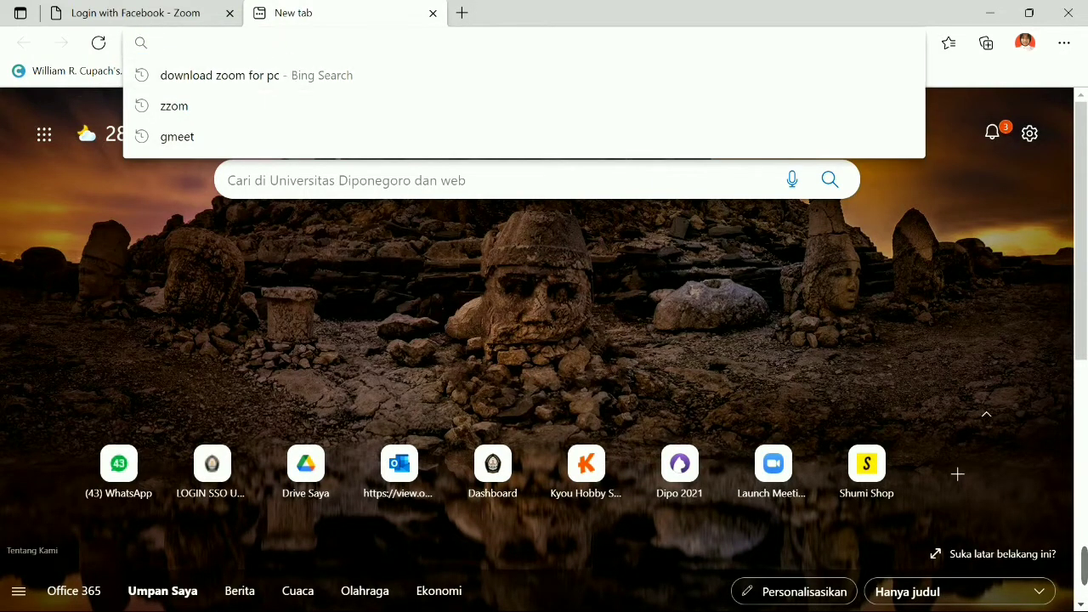
text(downl)
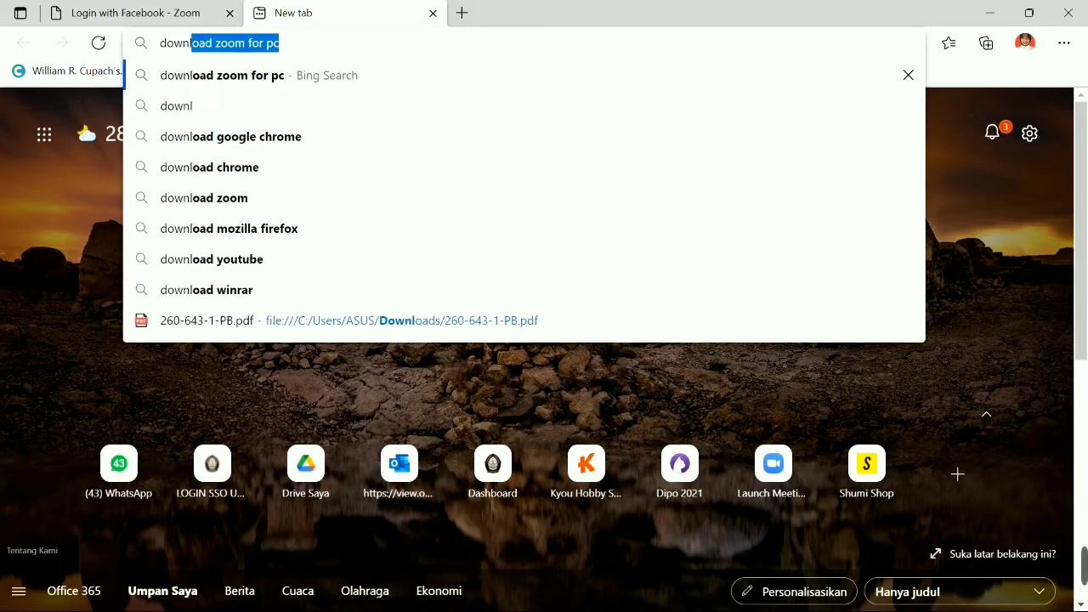
text(o)
click(299, 77)
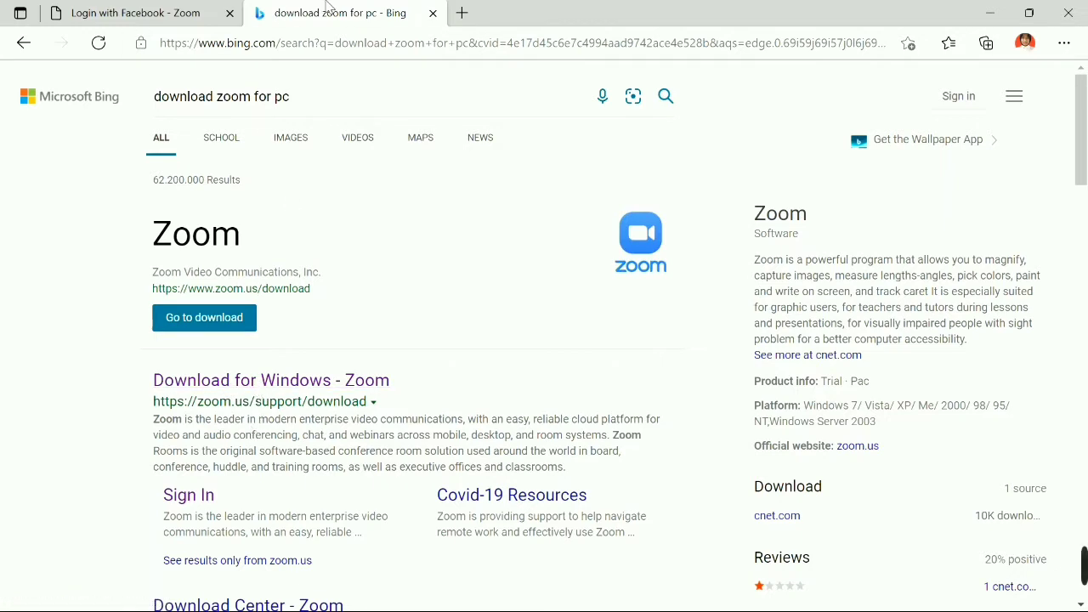
Close the Bing tab, launch Zoom from the Facebook login page after a retry, then sign out.
click(430, 14)
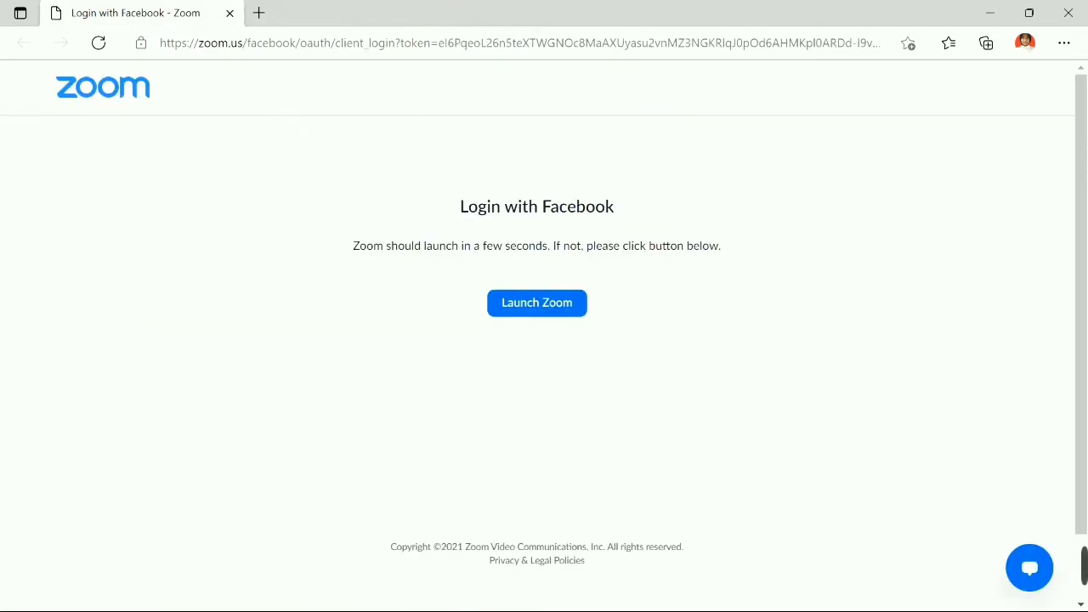
click(576, 309)
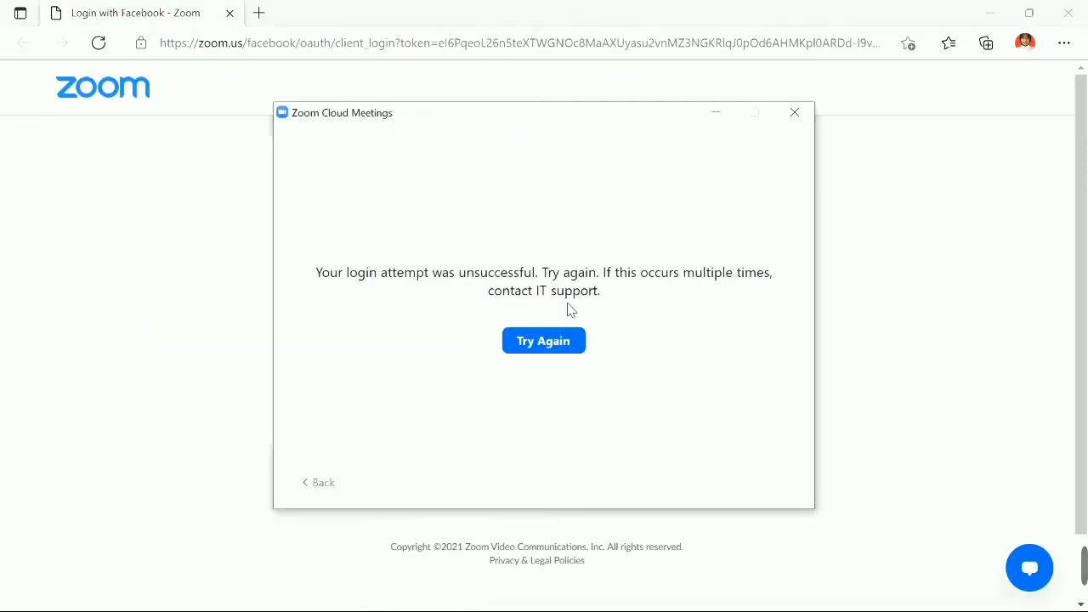
click(564, 343)
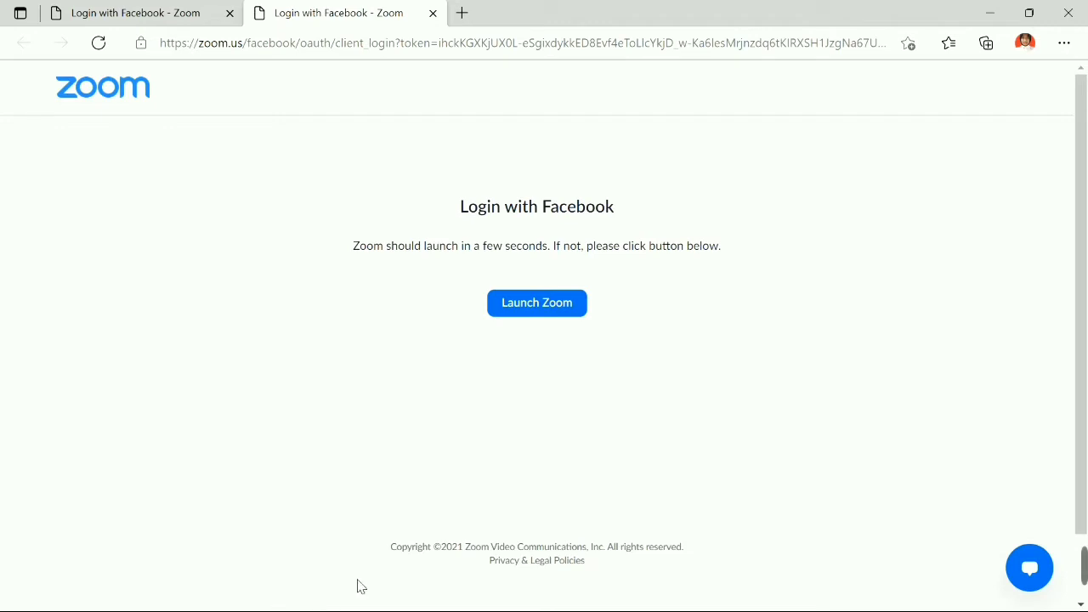
click(537, 310)
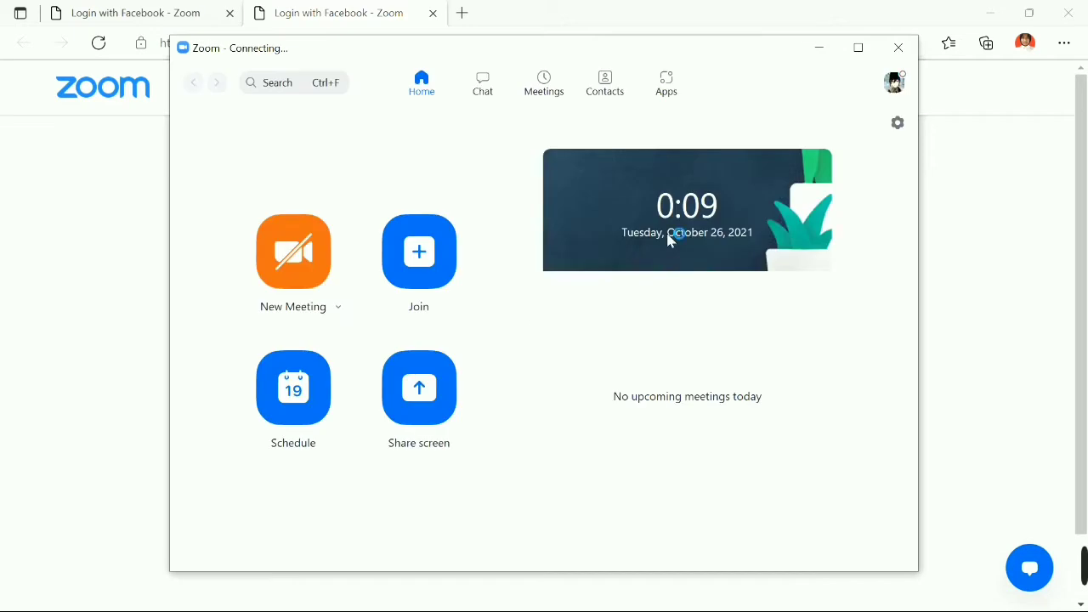
click(894, 82)
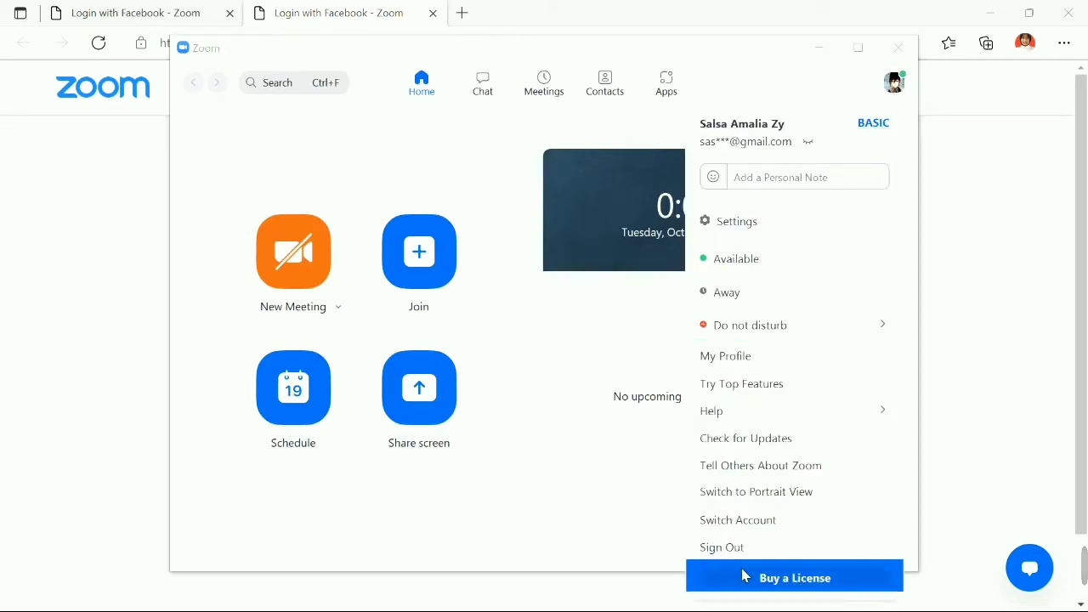
click(748, 548)
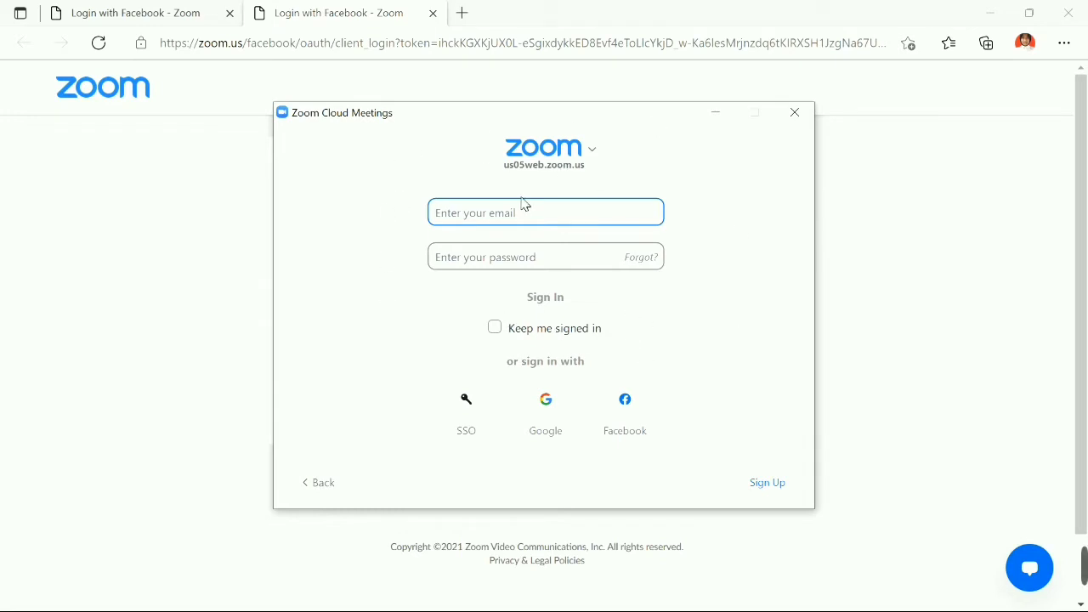
Move between the email and password fields, then open the Zoom Sign Up page.
click(523, 255)
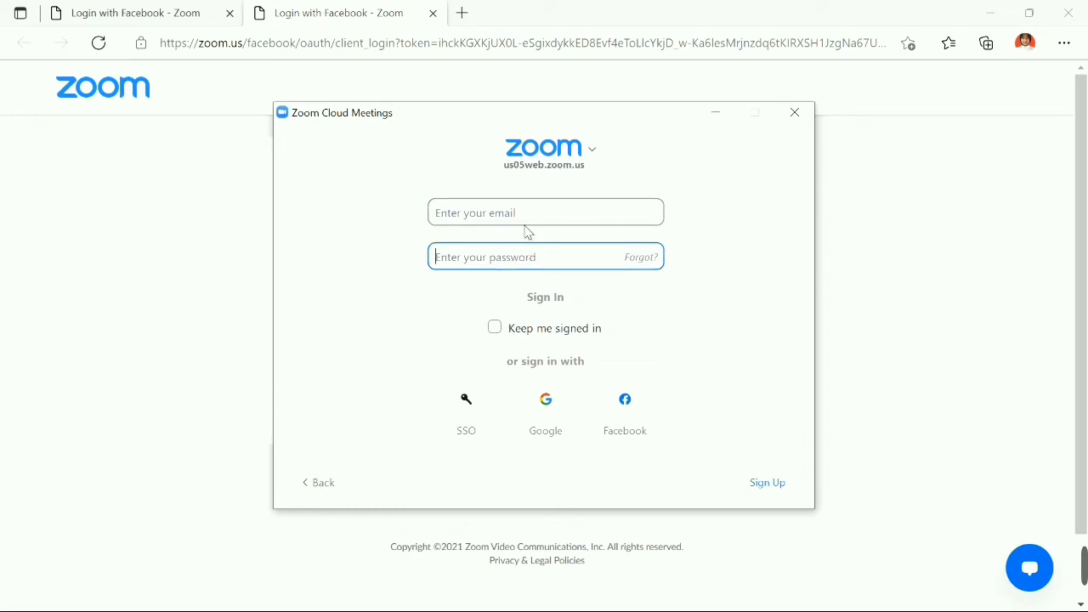
click(522, 218)
click(525, 255)
click(532, 222)
click(532, 253)
click(536, 222)
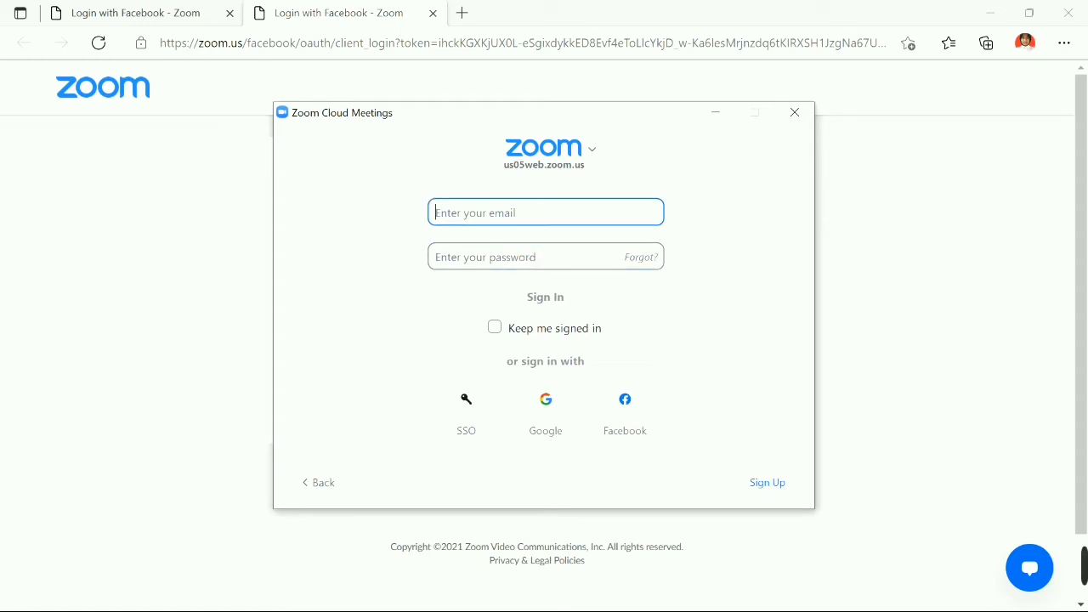
click(532, 253)
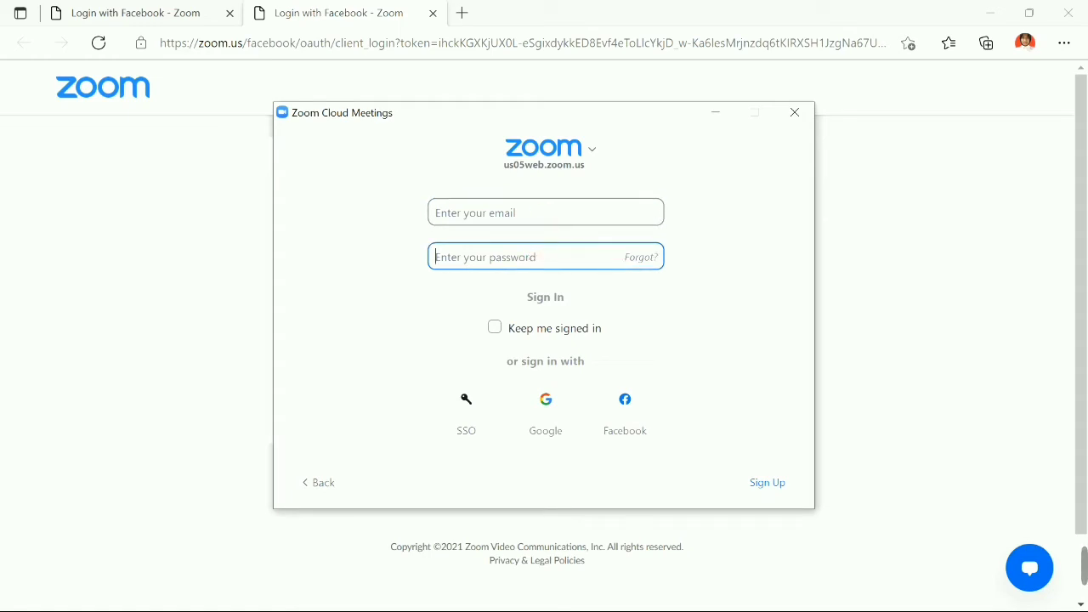
click(544, 213)
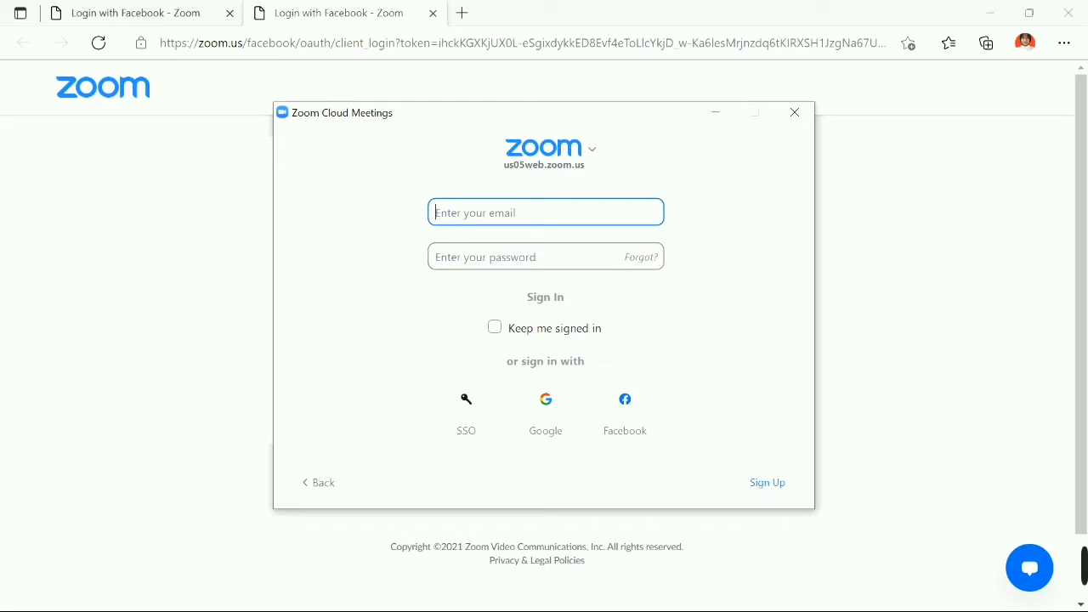
click(535, 254)
click(546, 210)
click(769, 486)
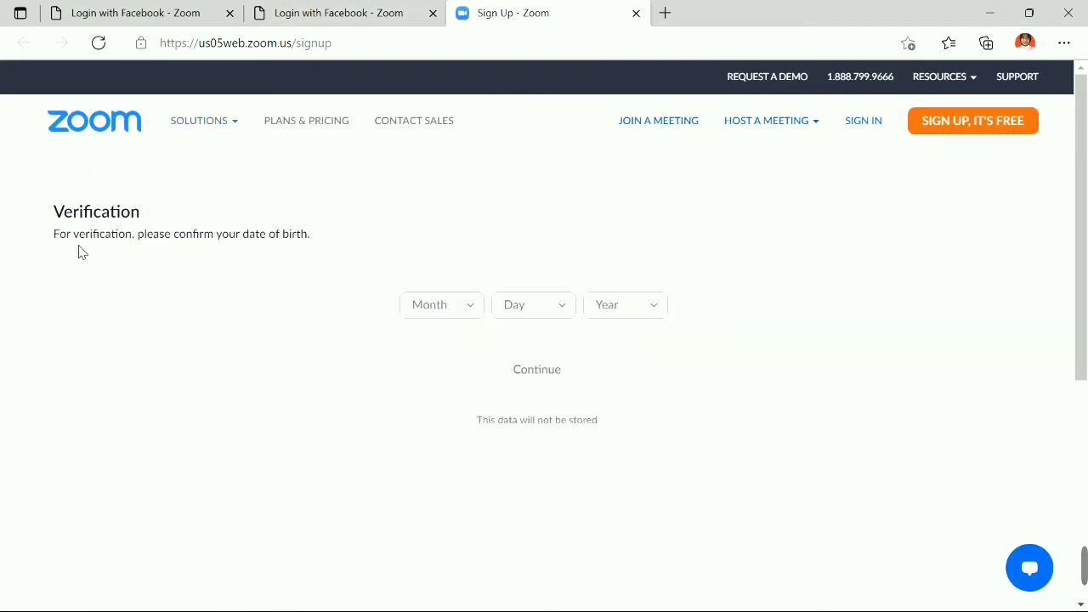
Highlight the date-of-birth verification instruction on the sign-up page.
drag(92, 234, 218, 255)
click(242, 237)
drag(242, 236, 314, 239)
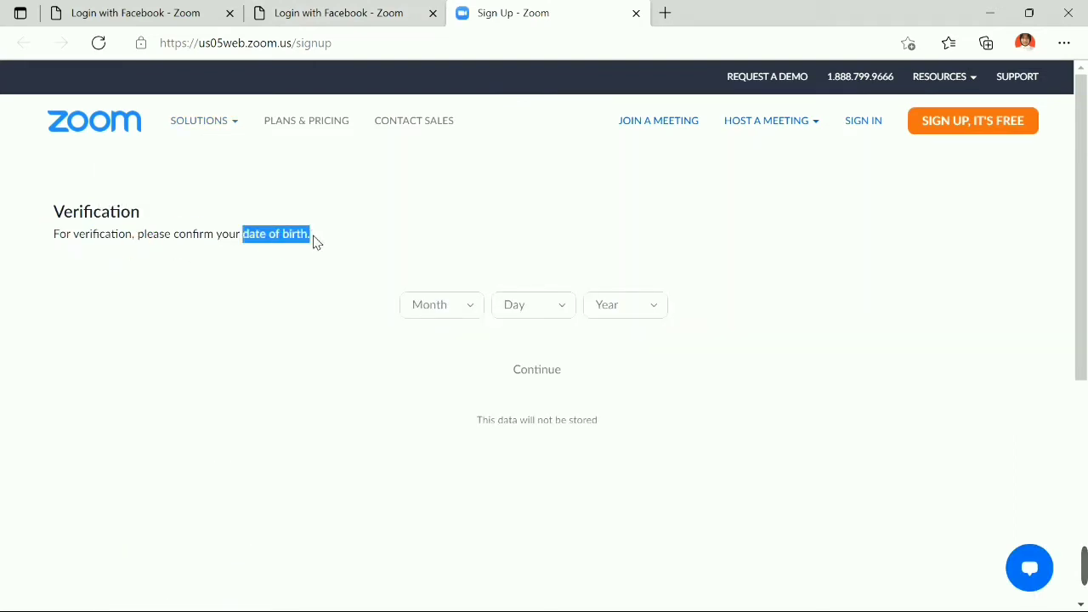
click(314, 242)
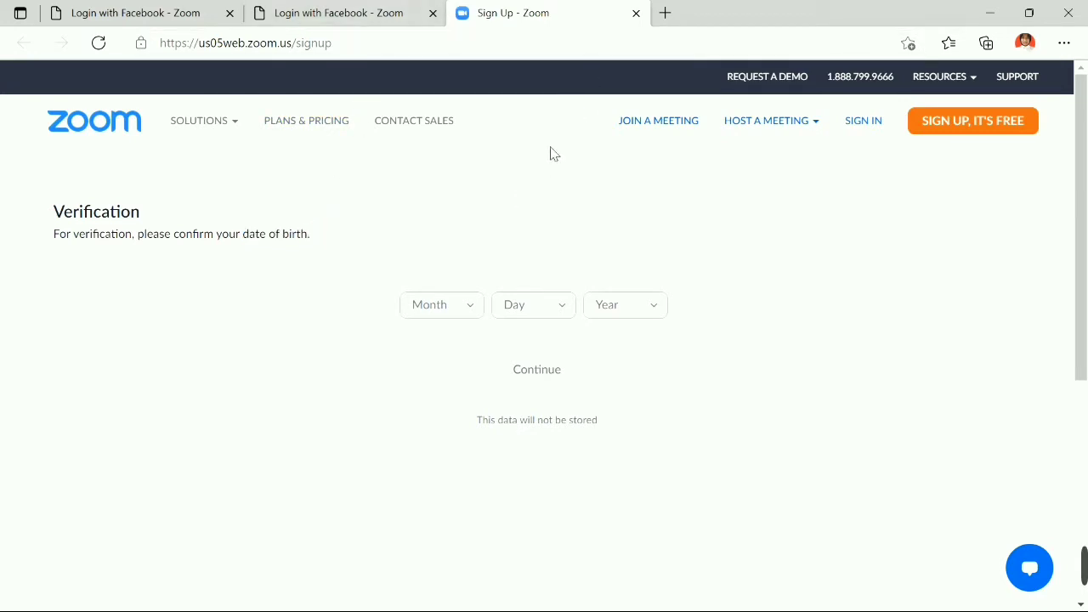
Close the sign-up tab and sign back in by launching Zoom from the login page.
click(635, 15)
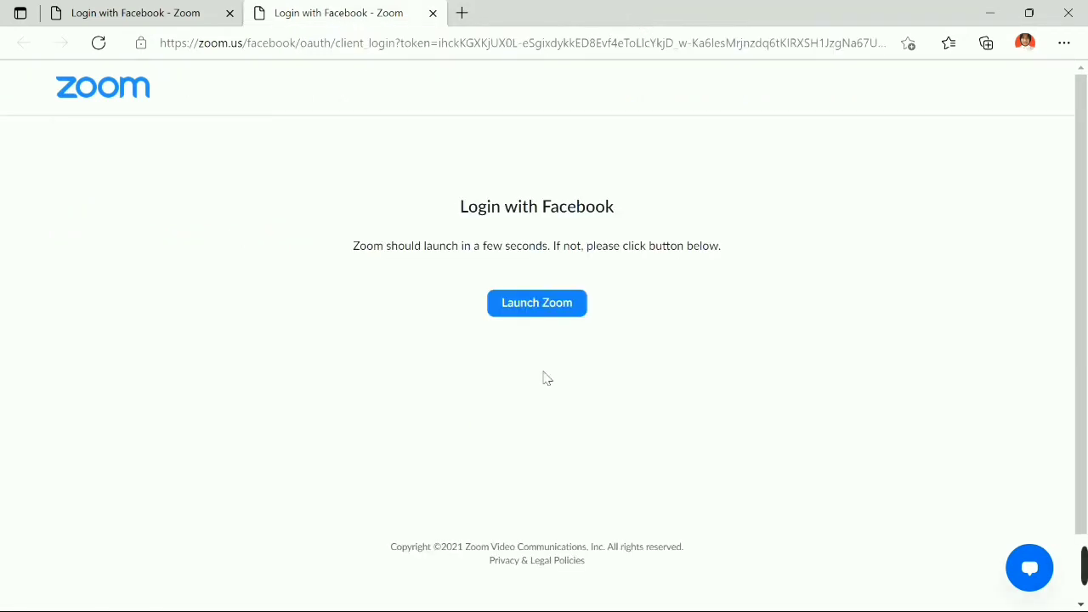
click(560, 310)
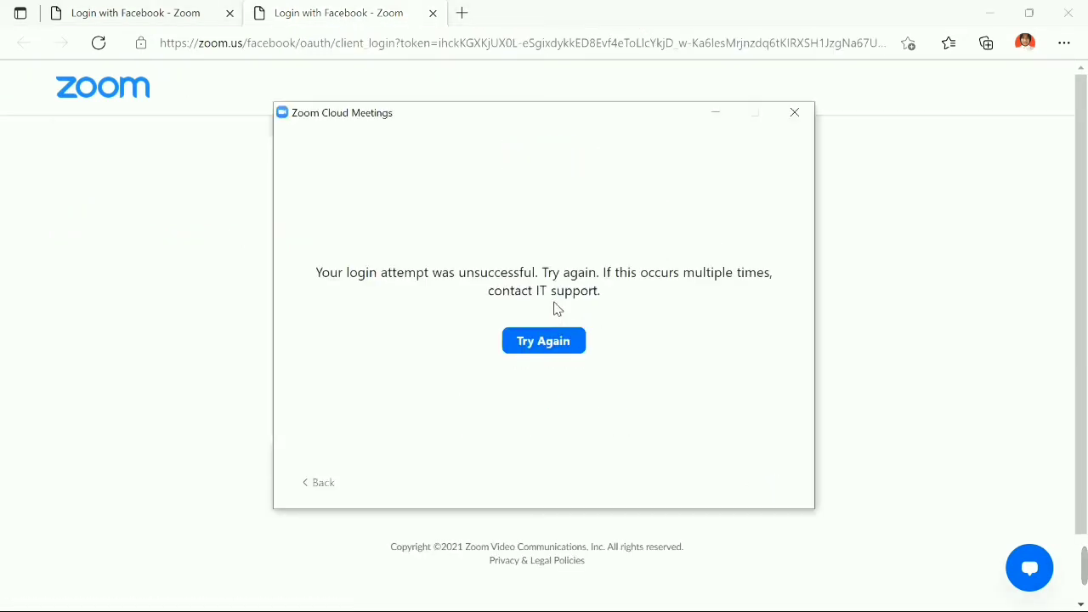
click(566, 348)
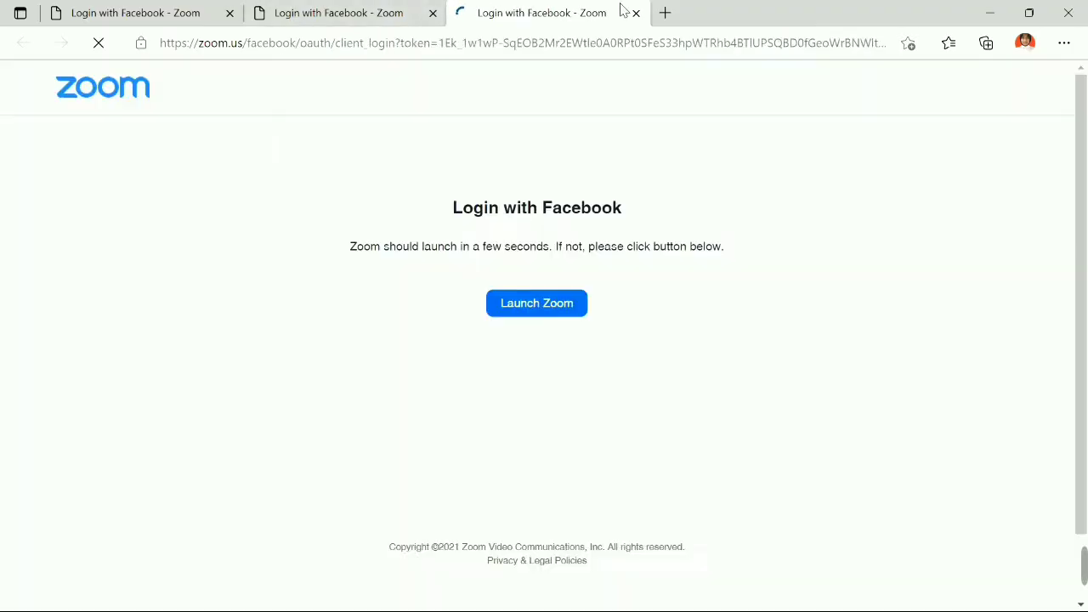
click(560, 302)
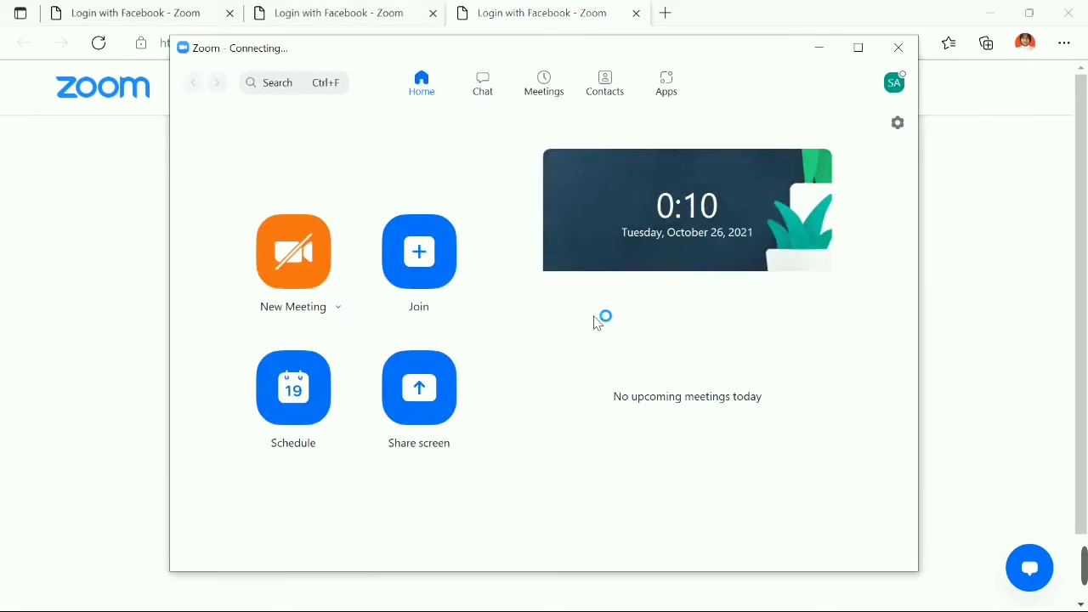
Sign out of Zoom and begin a new login with Facebook.
click(889, 83)
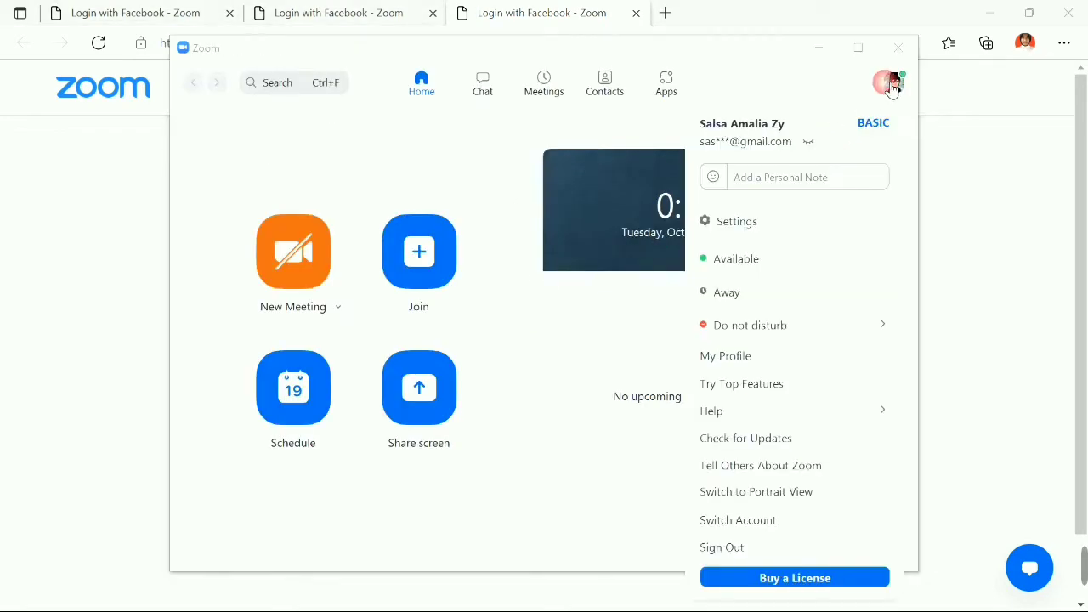
click(763, 548)
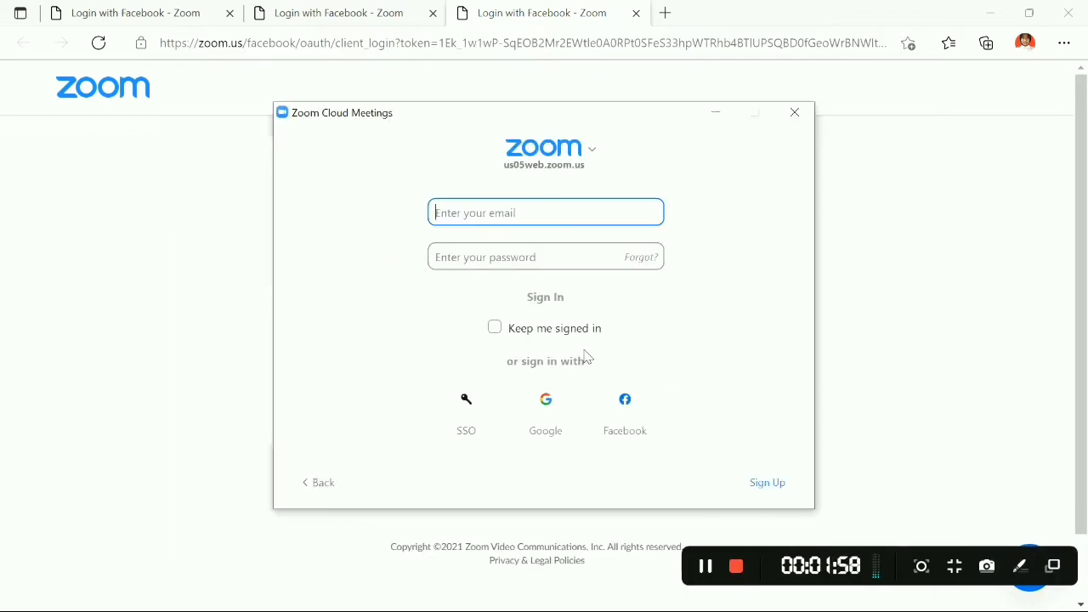
click(470, 313)
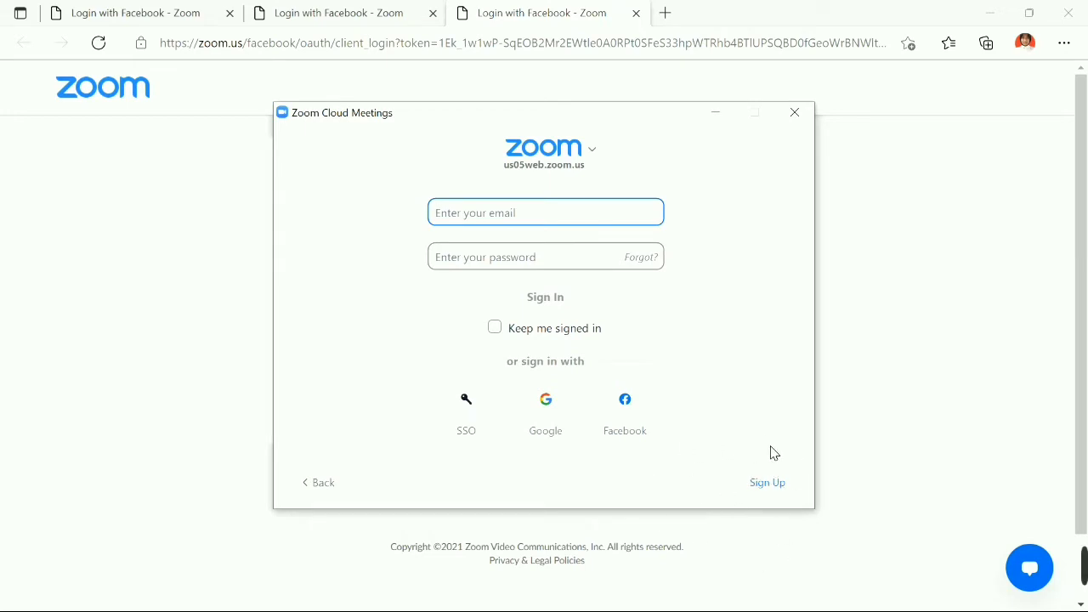
click(624, 408)
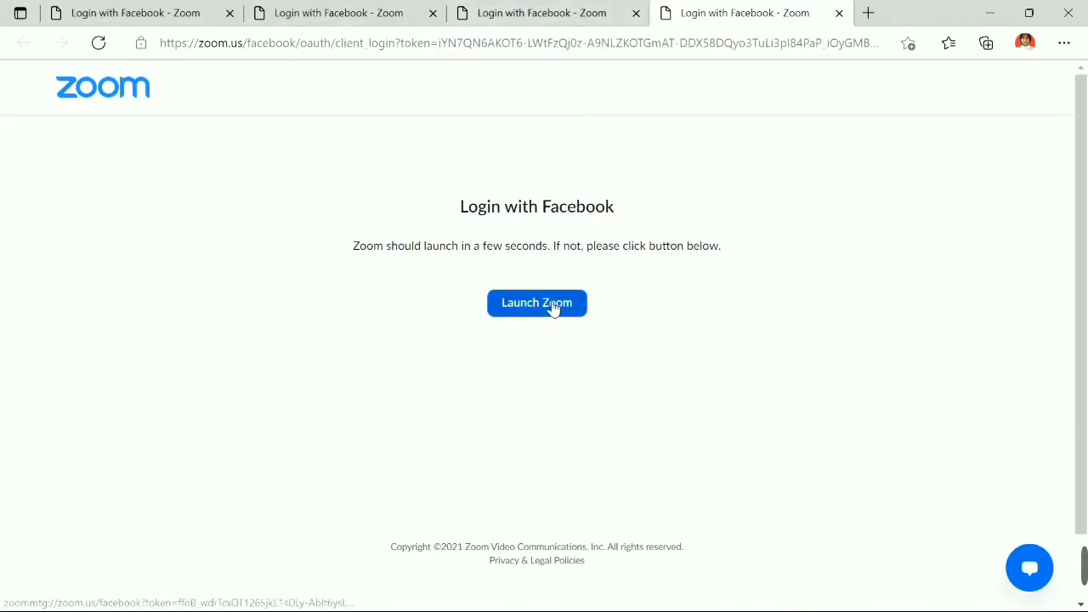
Launch the Zoom desktop app from the 'Login with Facebook' page.
click(553, 306)
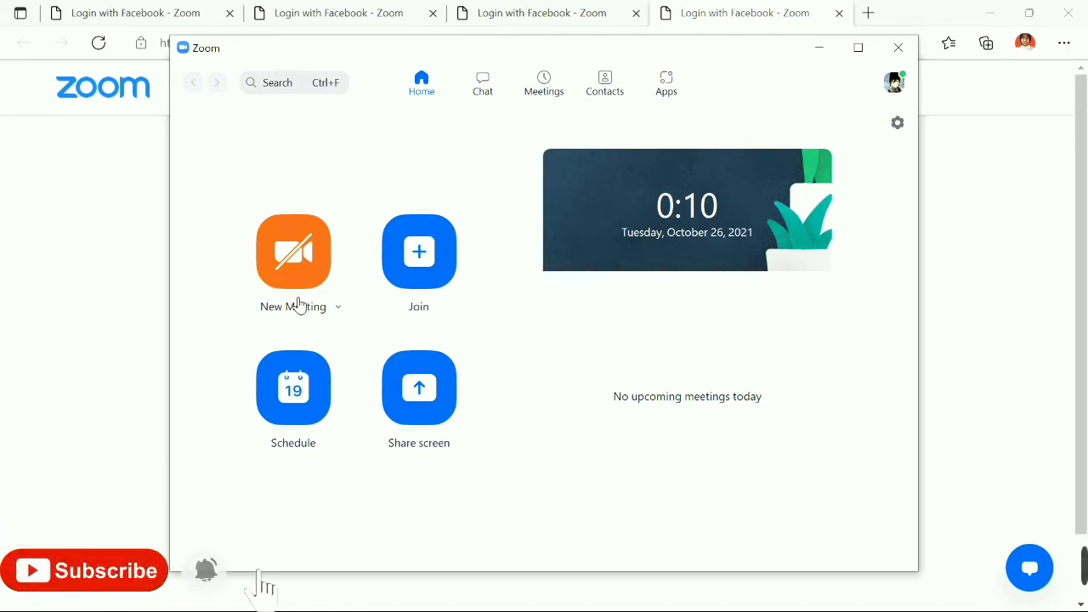
Schedule a new meeting titled 'bagaimana cara menggunakan zoom' on October 27, 2021.
click(308, 409)
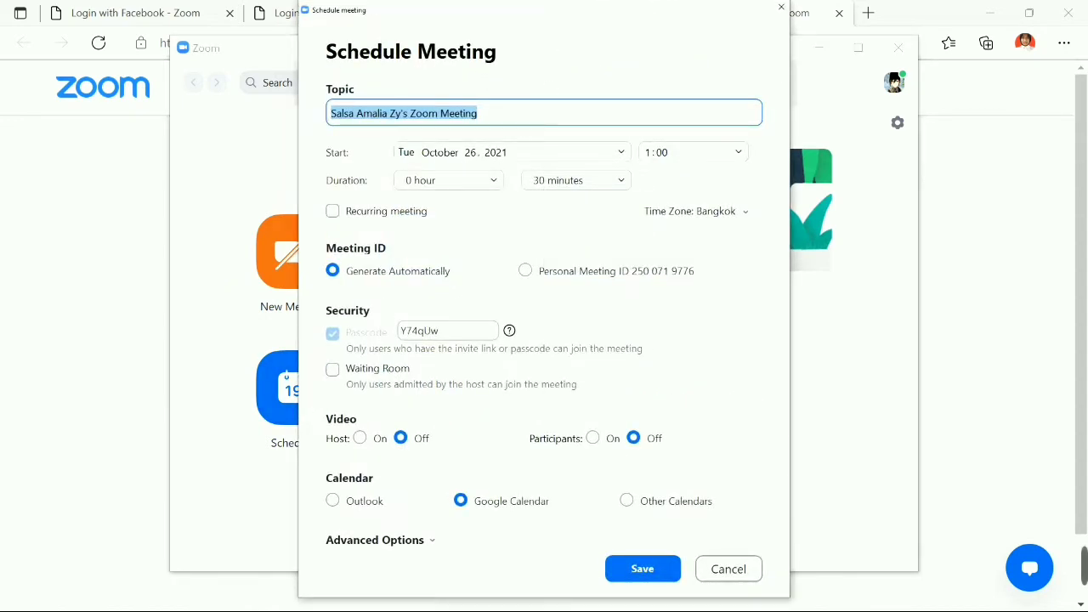
key(BackSpace)
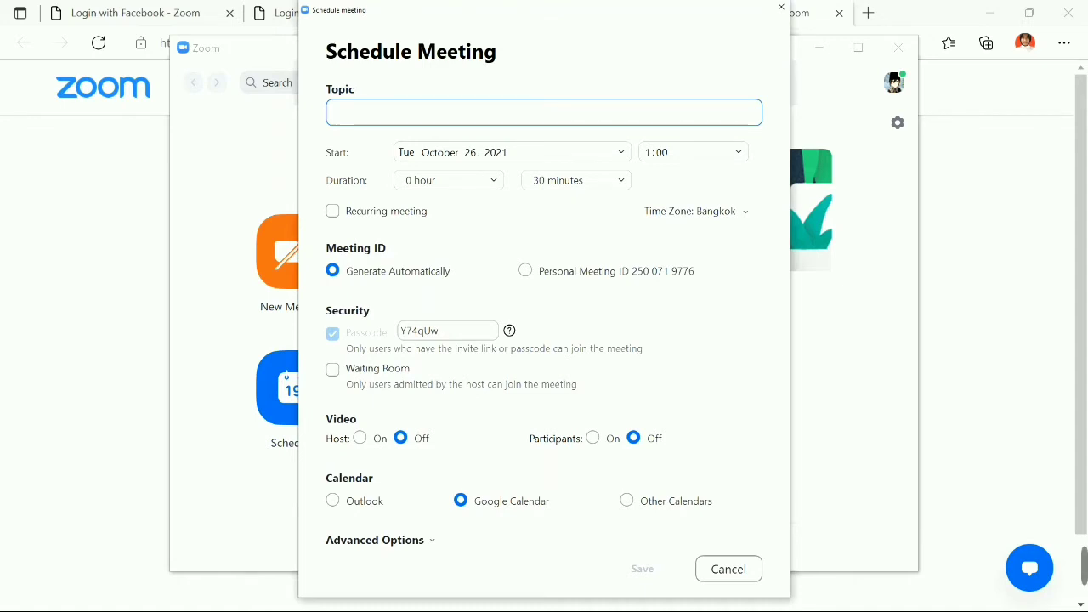
text(bagaimana cara )
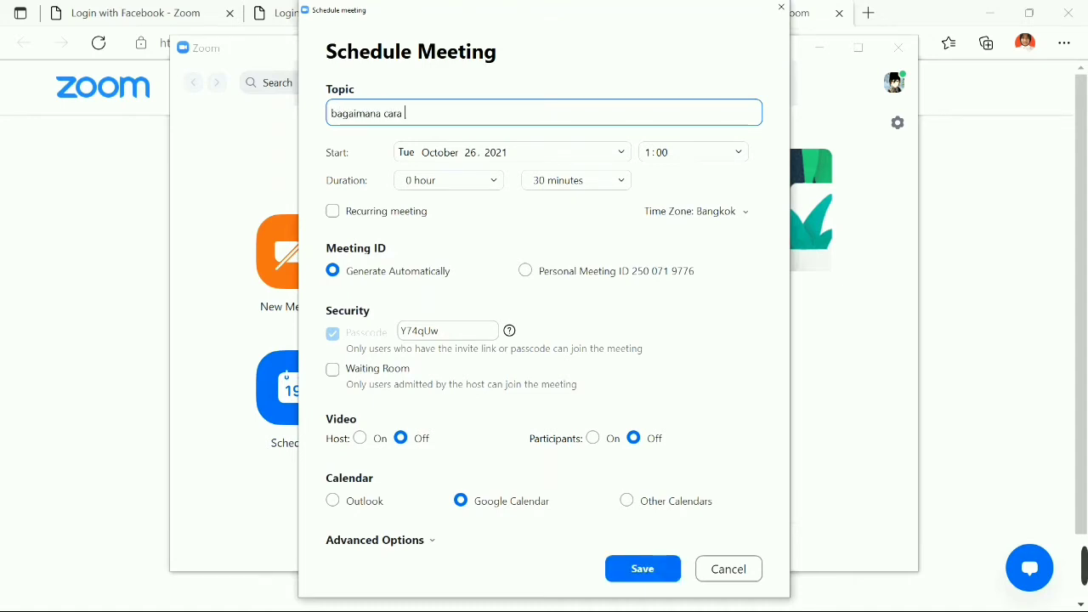
text(menggunakan zoom)
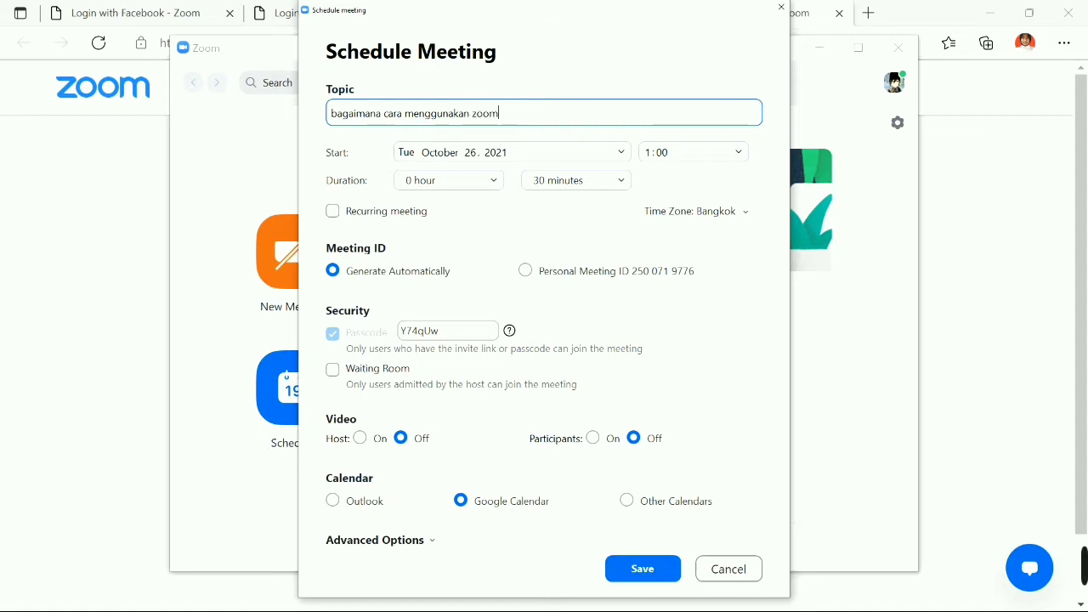
click(495, 153)
click(580, 152)
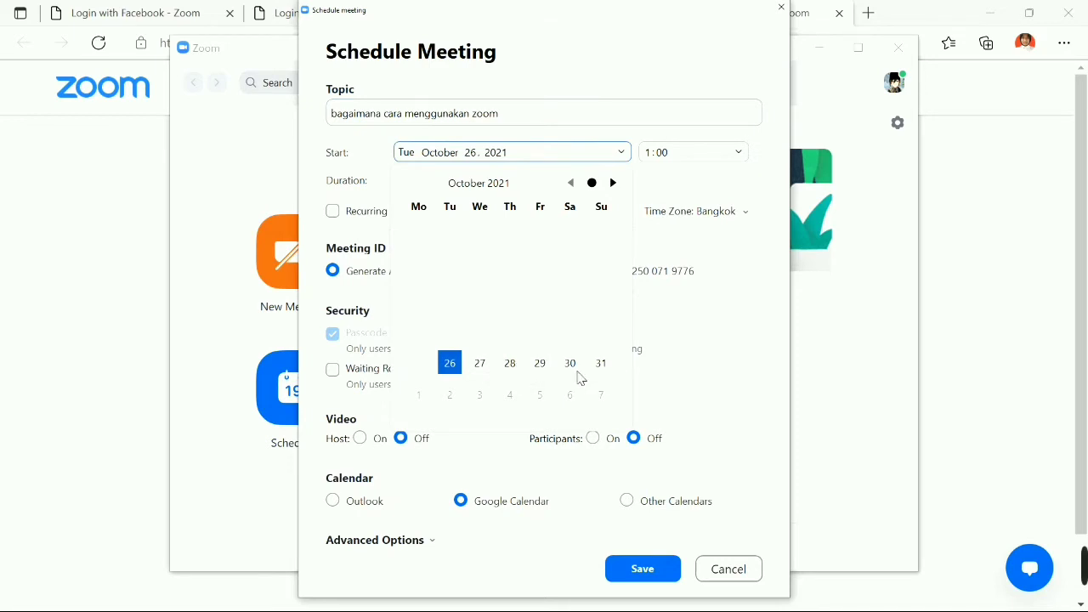
click(612, 183)
click(612, 183)
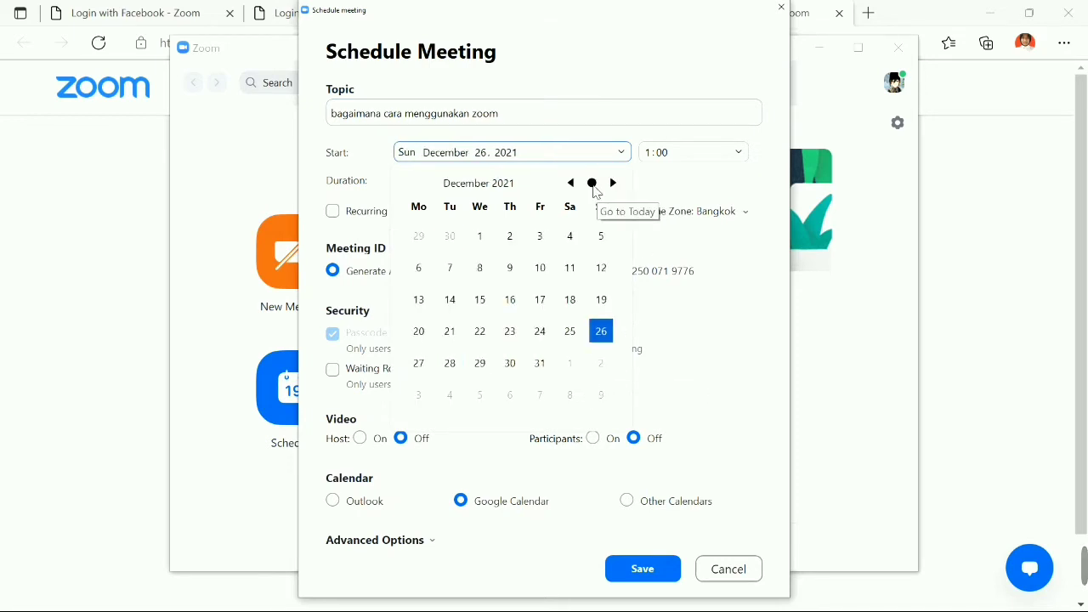
click(570, 183)
click(570, 182)
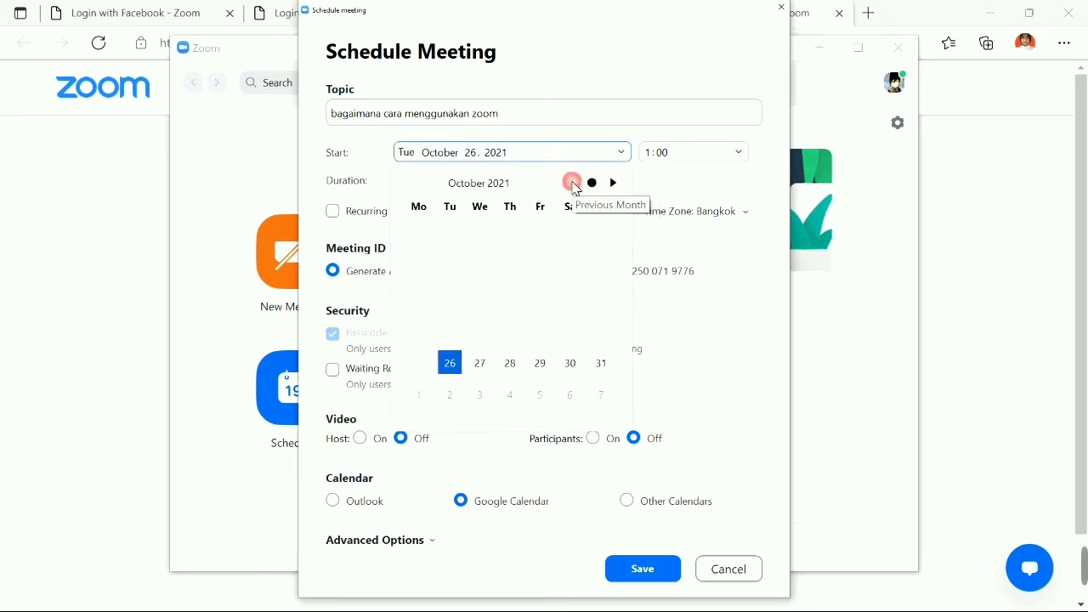
click(478, 363)
Keep the 3:00 start time and set the duration to 0 hours 30 minutes.
click(689, 162)
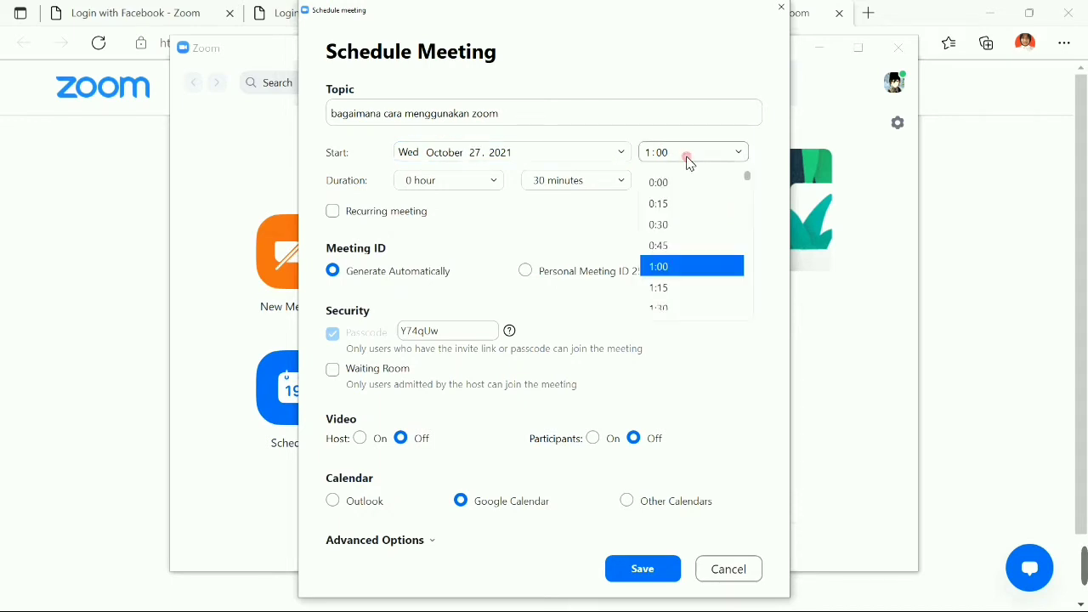
scroll(690, 263, down, 4)
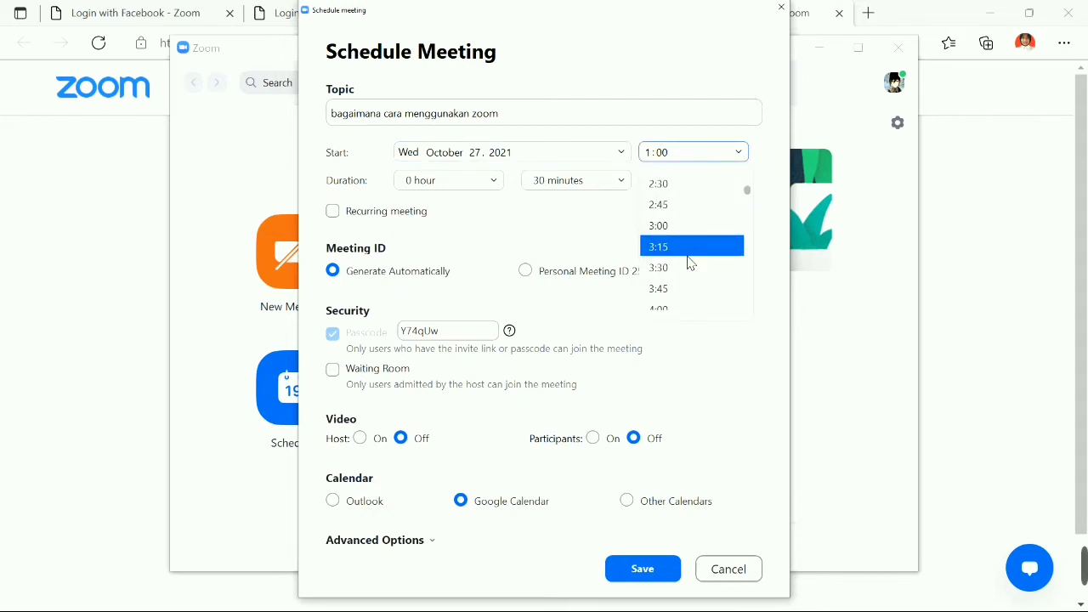
scroll(689, 263, down, 6)
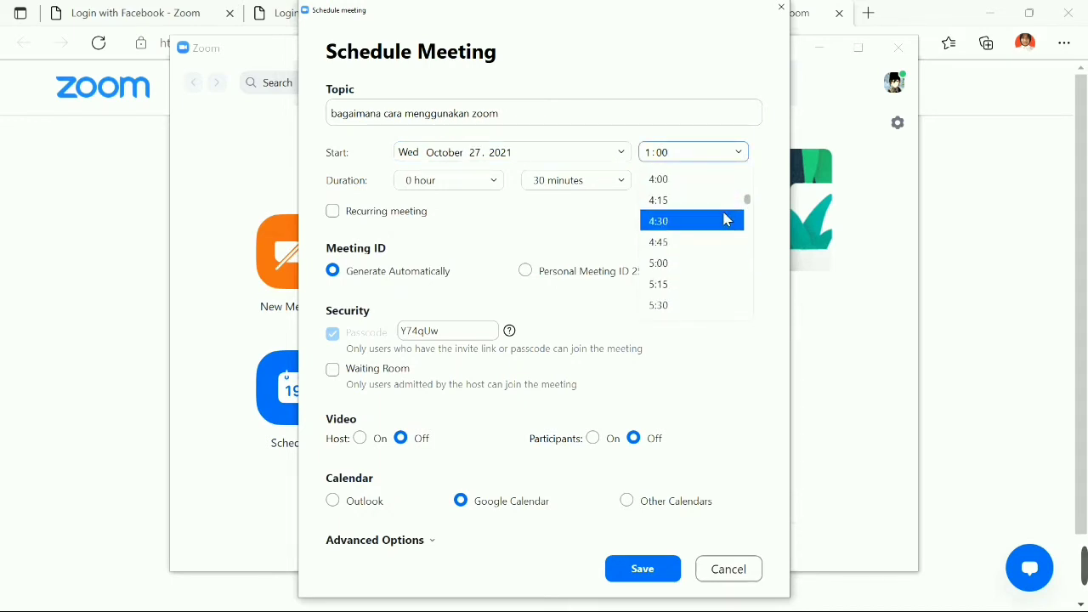
scroll(726, 220, down, 8)
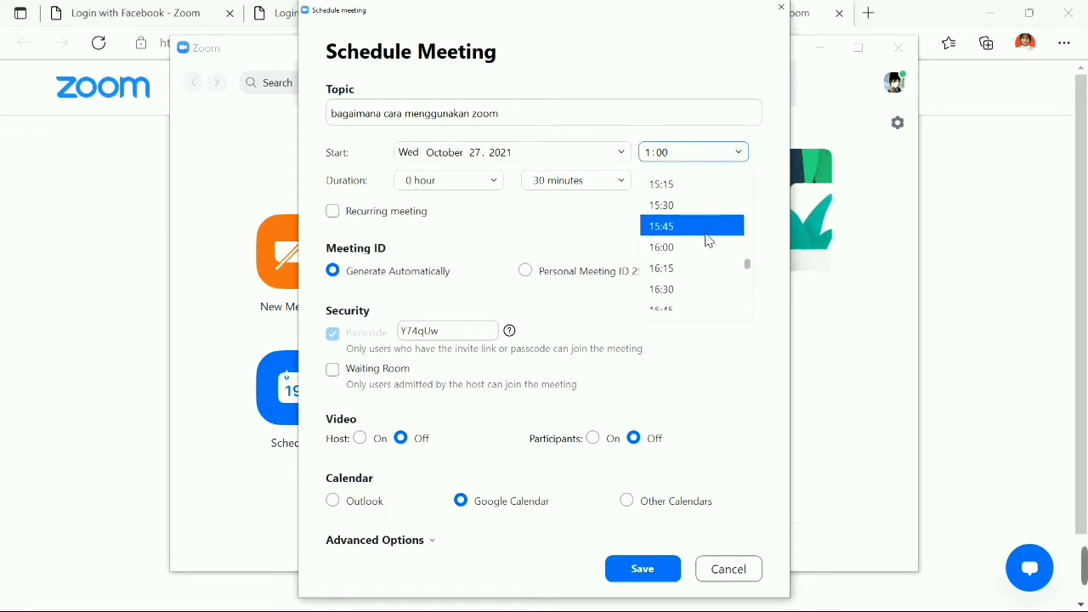
click(709, 176)
click(463, 180)
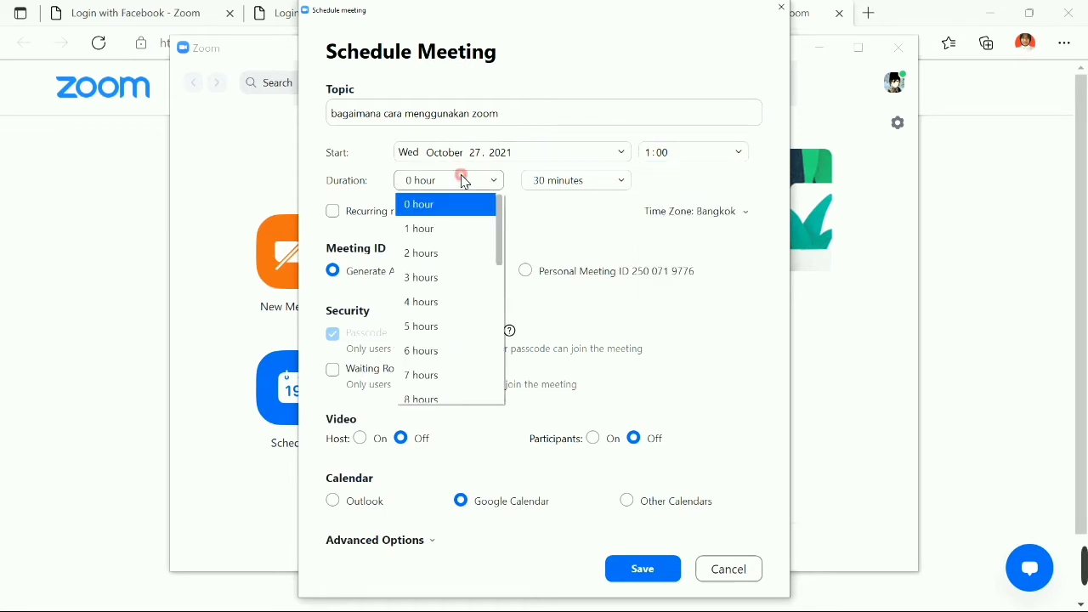
click(478, 245)
click(478, 183)
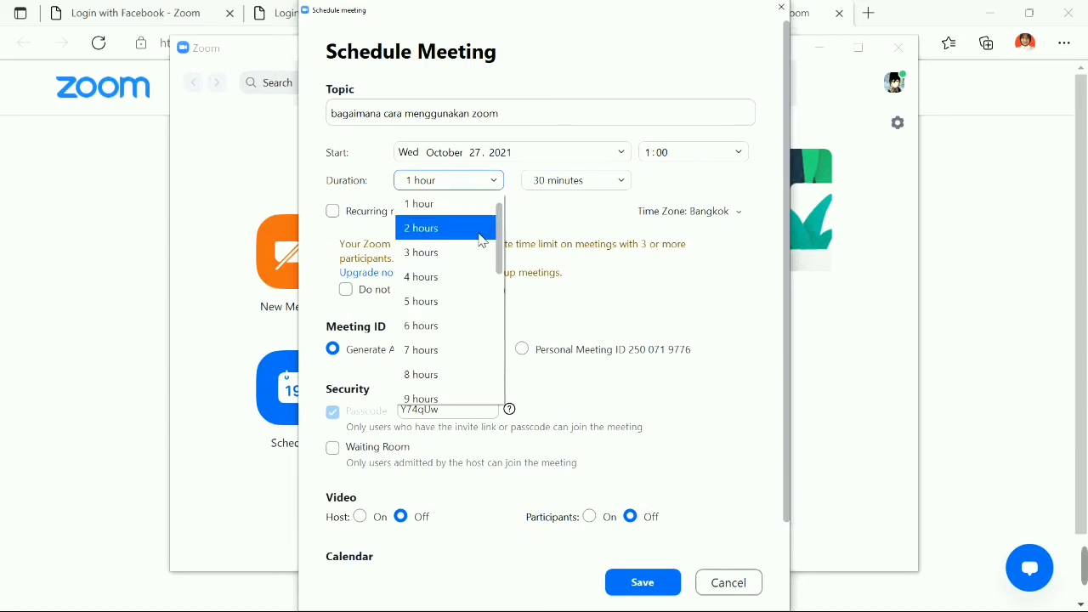
click(472, 269)
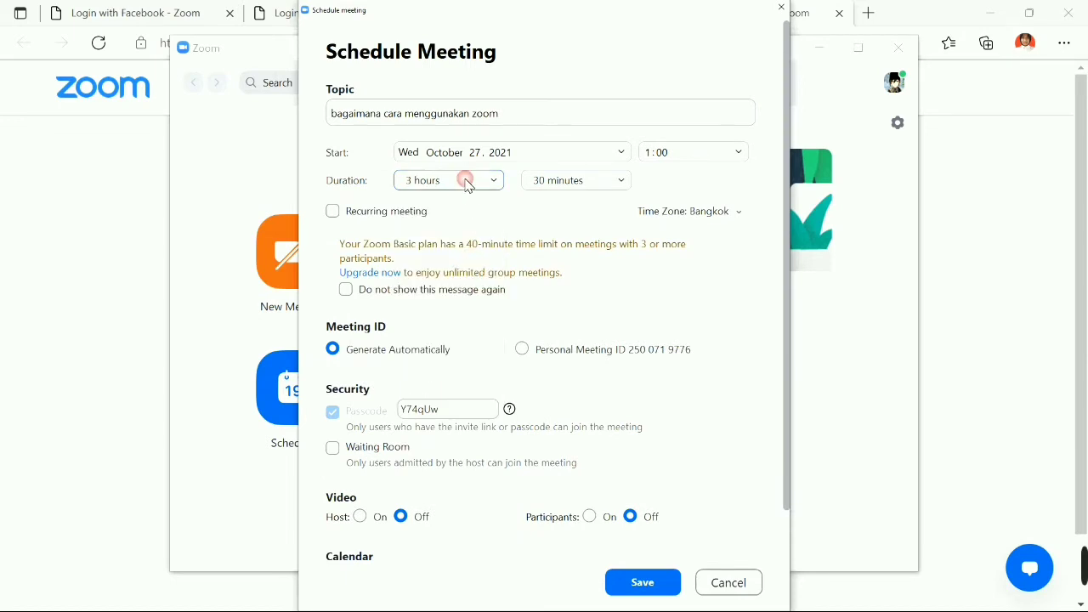
click(466, 180)
click(463, 218)
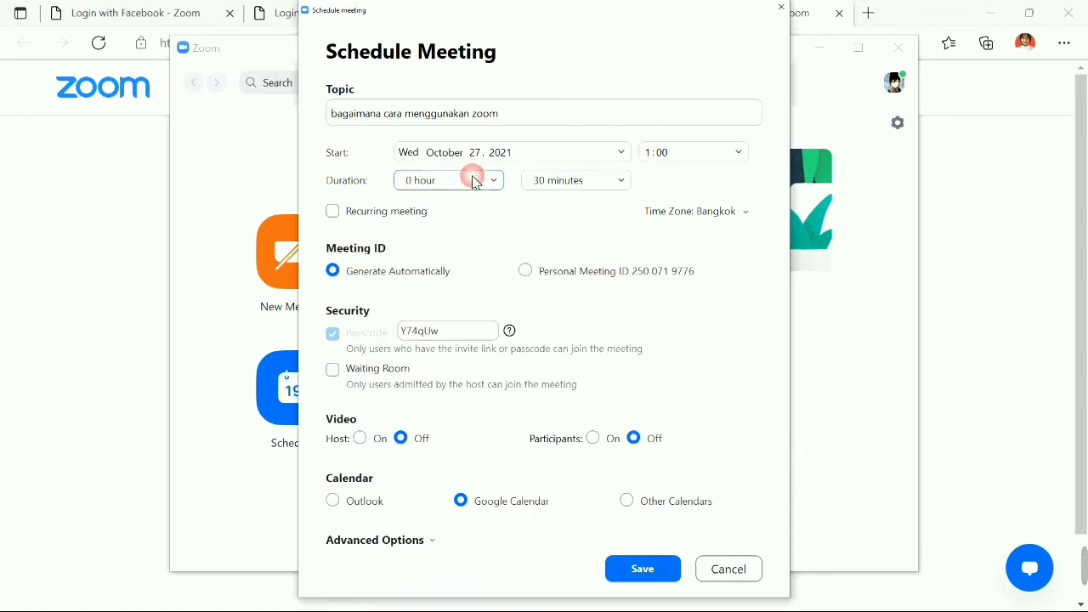
click(565, 183)
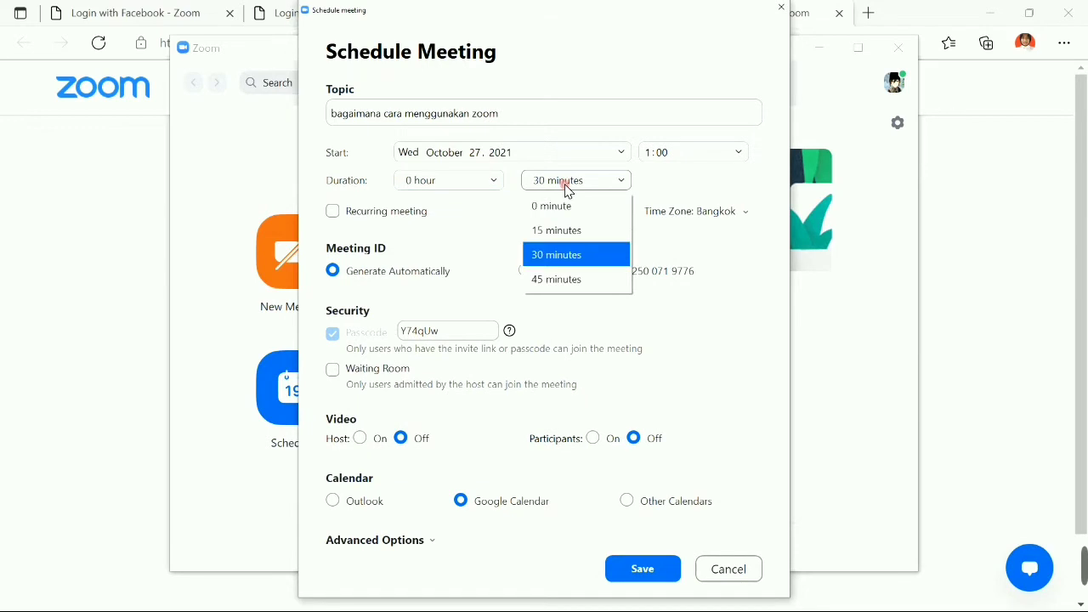
click(571, 256)
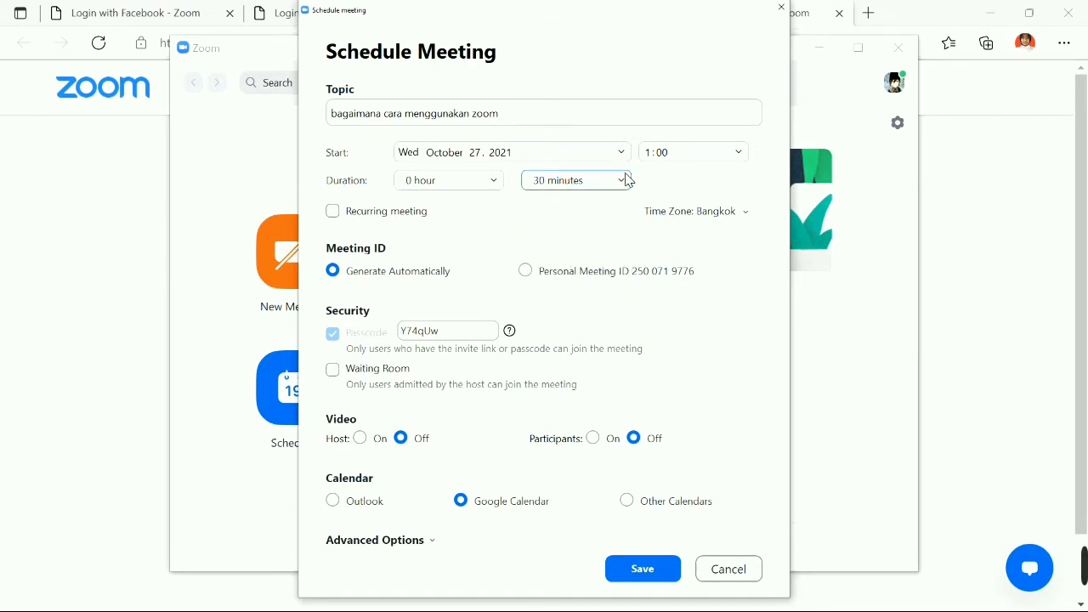
Set the meeting time zone to Osaka, Sapporo, Tokyo.
click(689, 212)
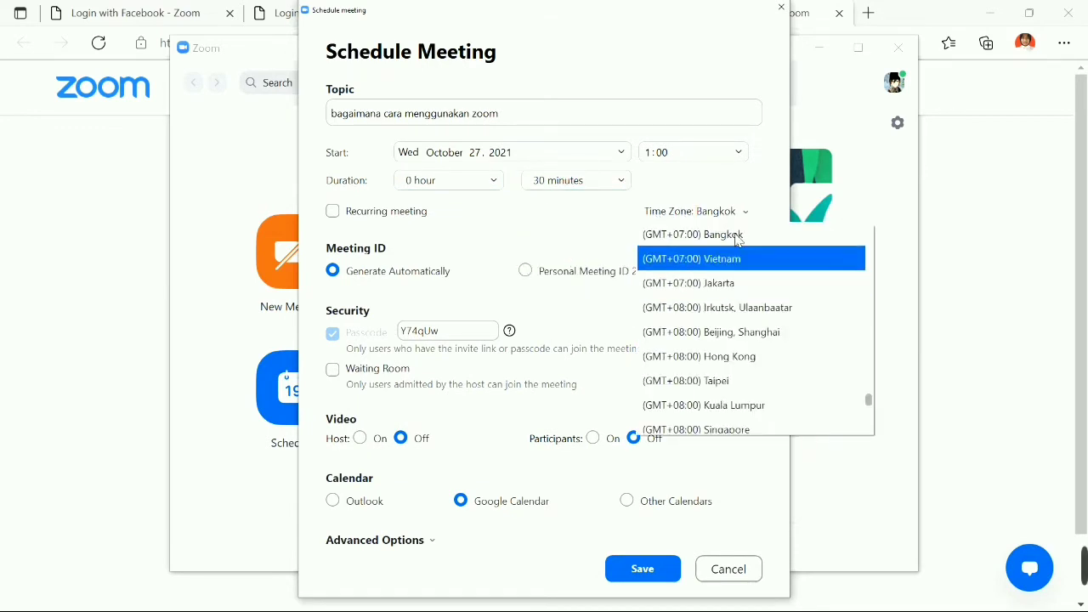
scroll(744, 241, up, 1)
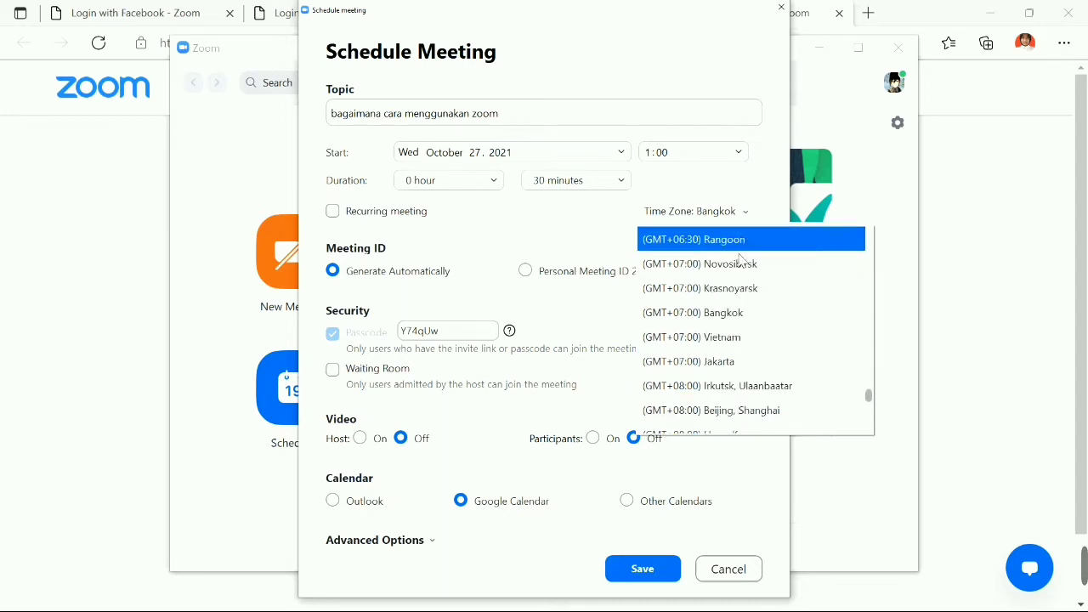
scroll(739, 309, down, 1)
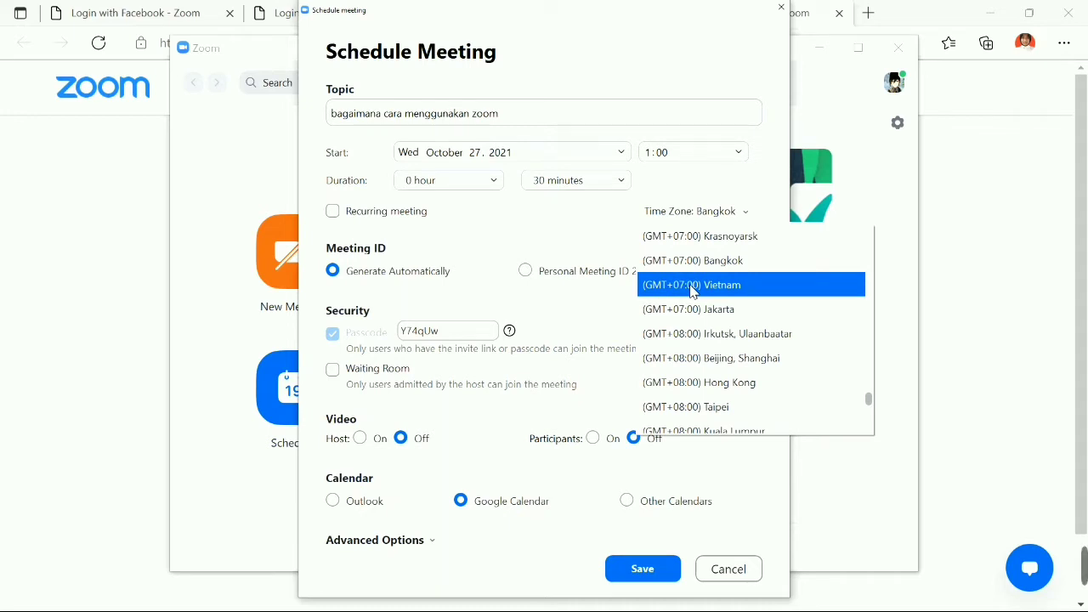
click(693, 310)
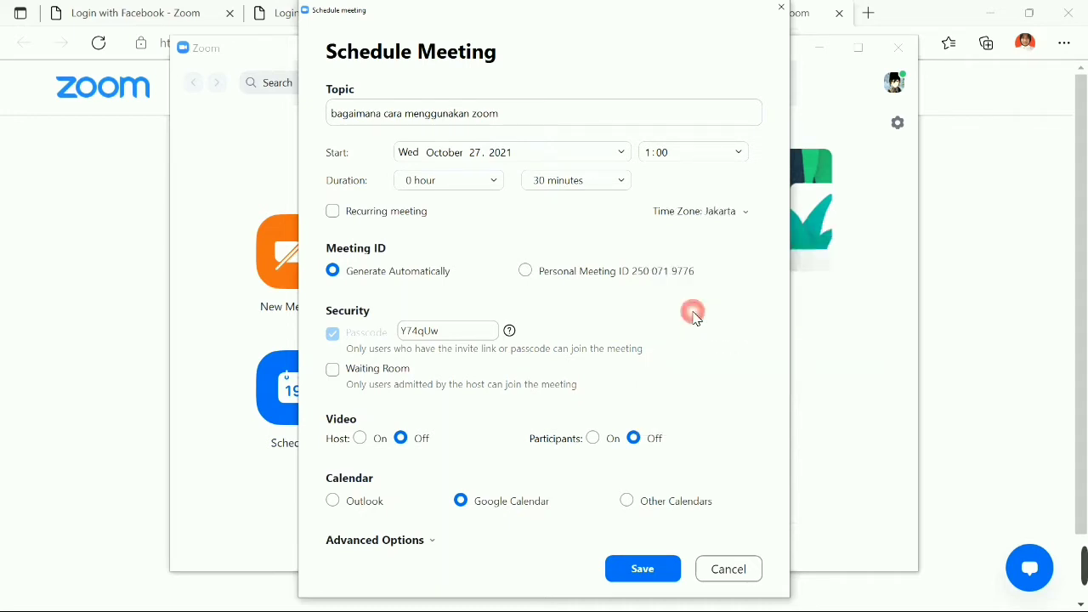
click(698, 213)
scroll(796, 413, down, 2)
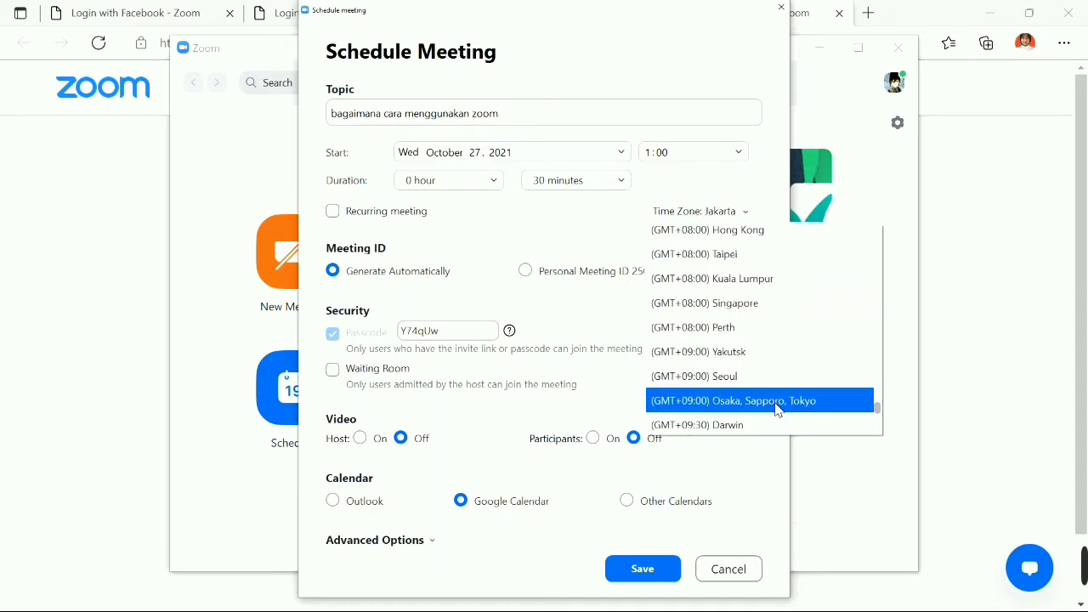
click(779, 409)
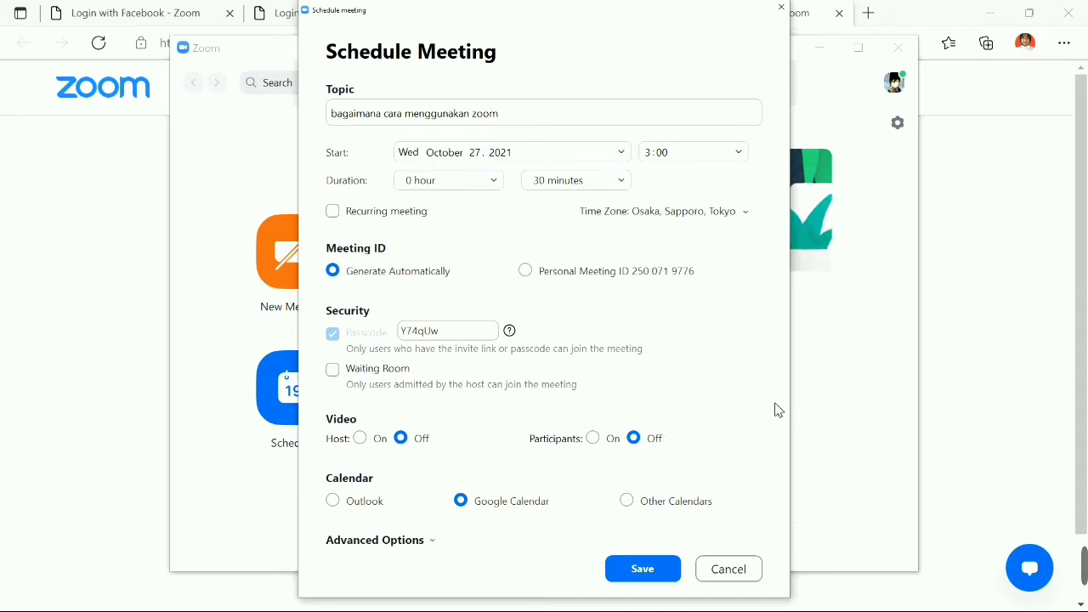
click(717, 213)
scroll(743, 334, up, 1)
click(439, 252)
double_click(466, 335)
click(438, 332)
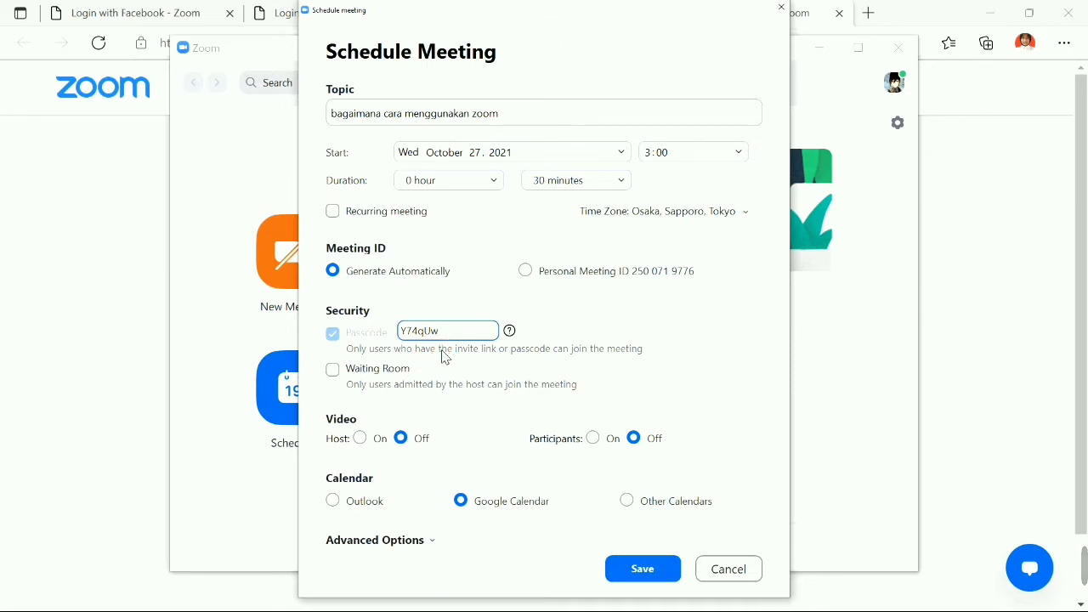
Delete the auto-generated meeting passcode.
double_click(466, 330)
click(465, 355)
click(393, 340)
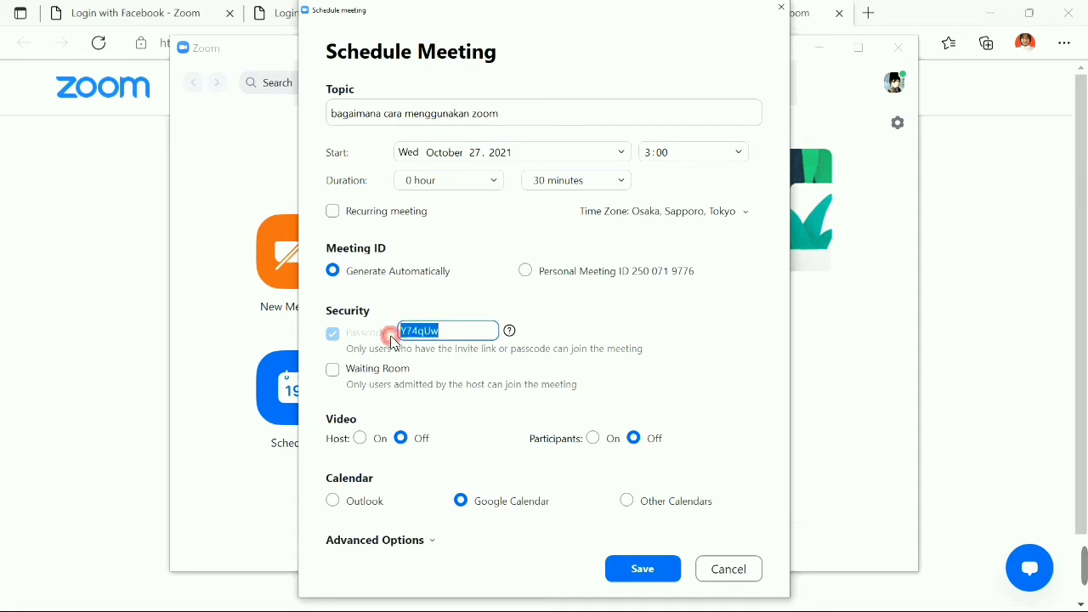
key(BackSpace)
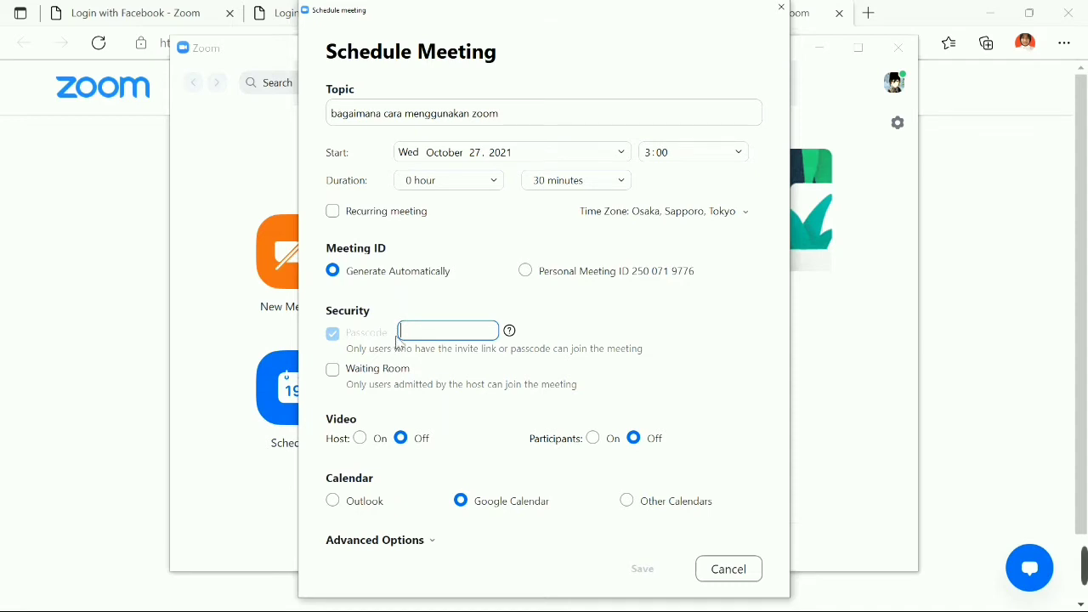
Toggle the Waiting Room option on and off, leaving it disabled.
click(333, 371)
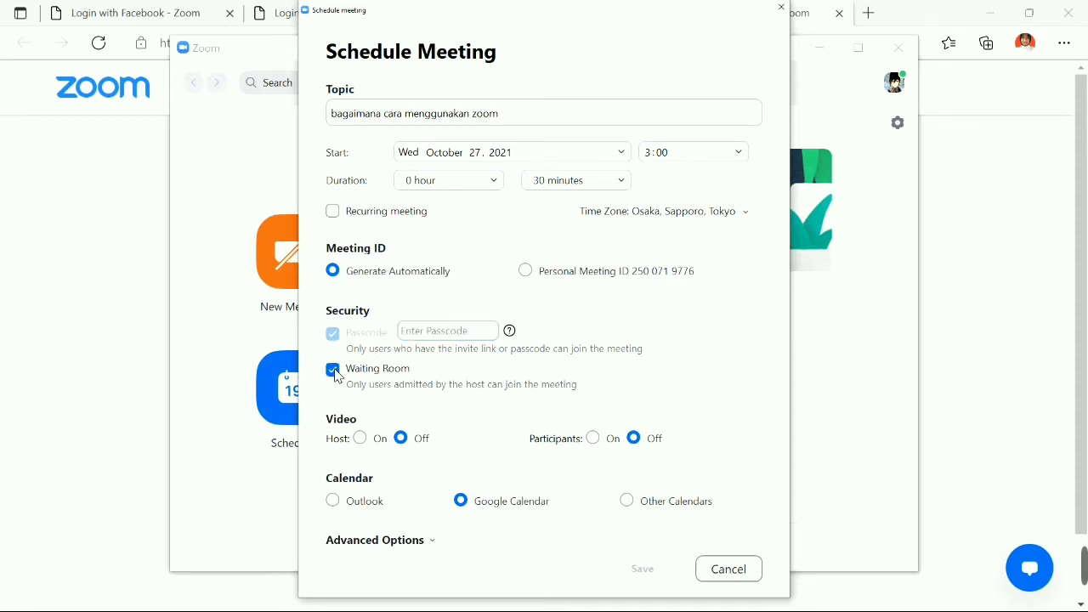
click(337, 374)
click(337, 375)
click(337, 375)
click(340, 380)
click(413, 386)
Enter a new custom numeric passcode in the Passcode field.
click(412, 330)
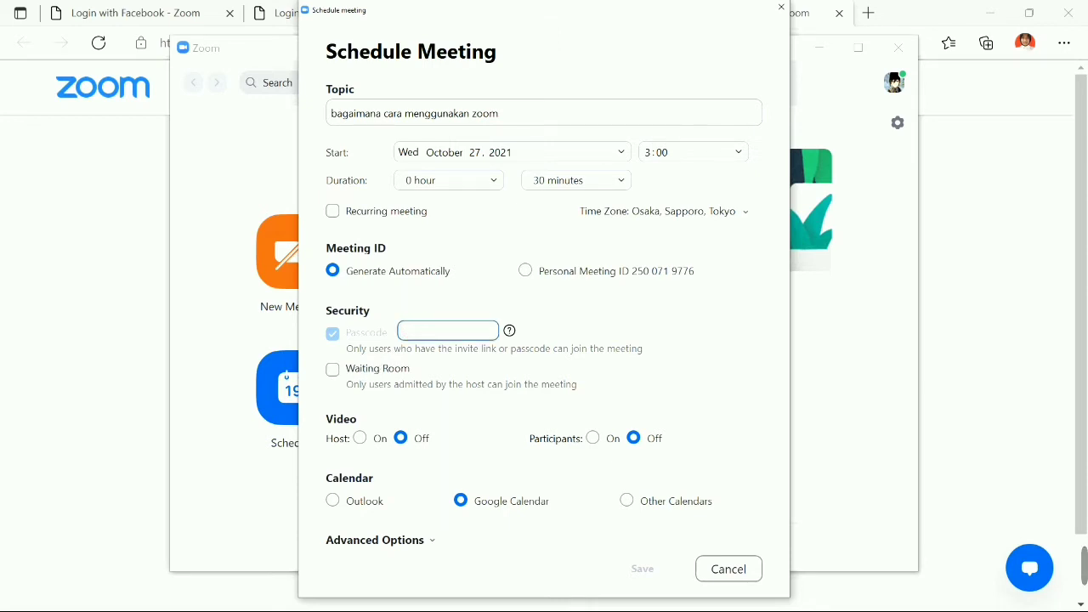
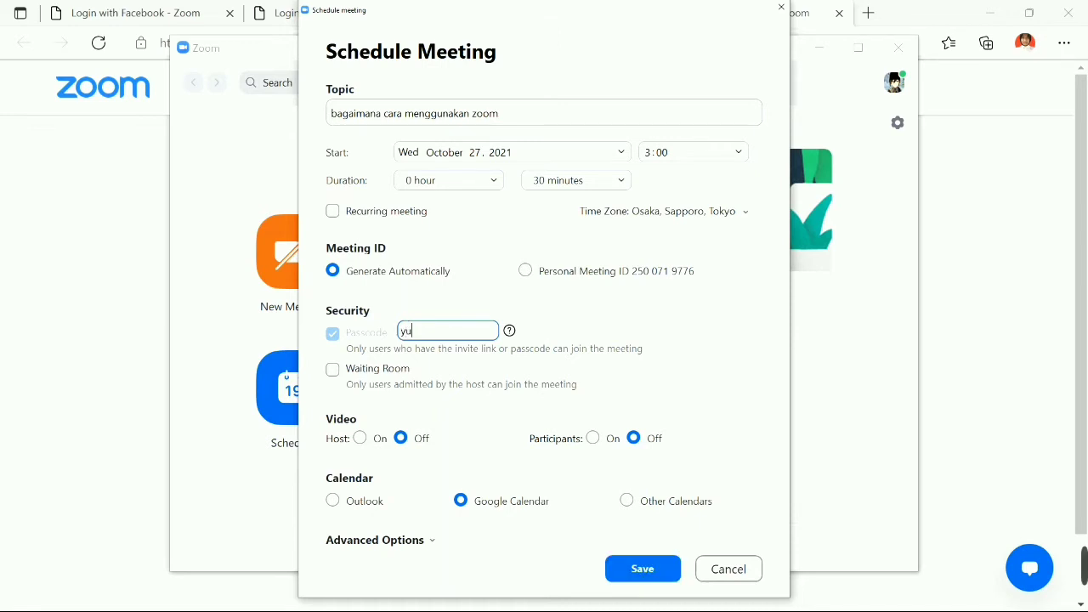
key(BackSpace)
key(BackSpace)
Switch Host video between On and Off several times, ending with it Off.
click(363, 440)
click(400, 438)
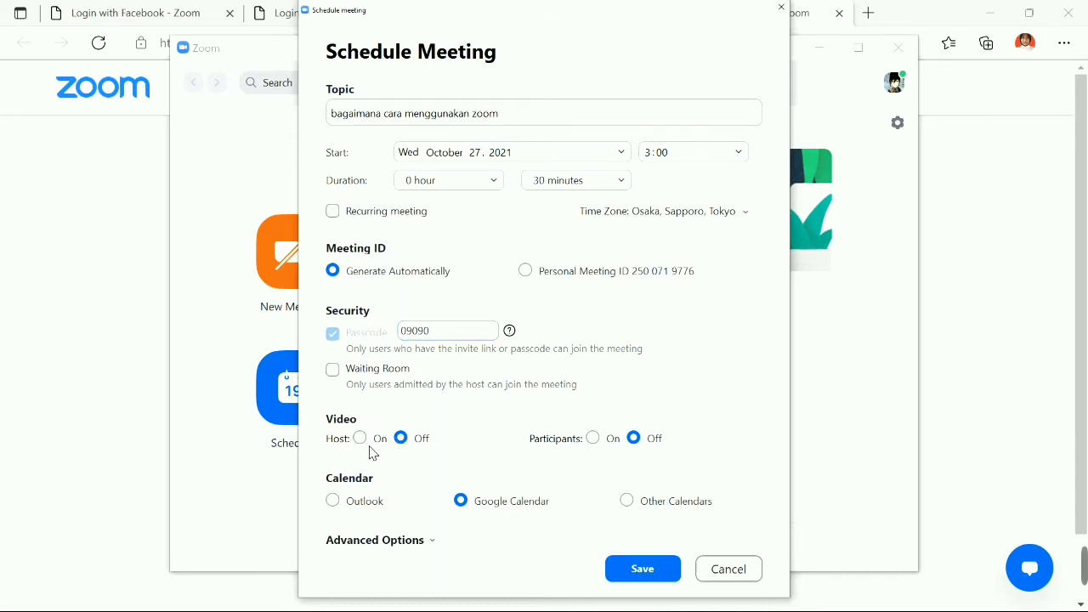
click(360, 439)
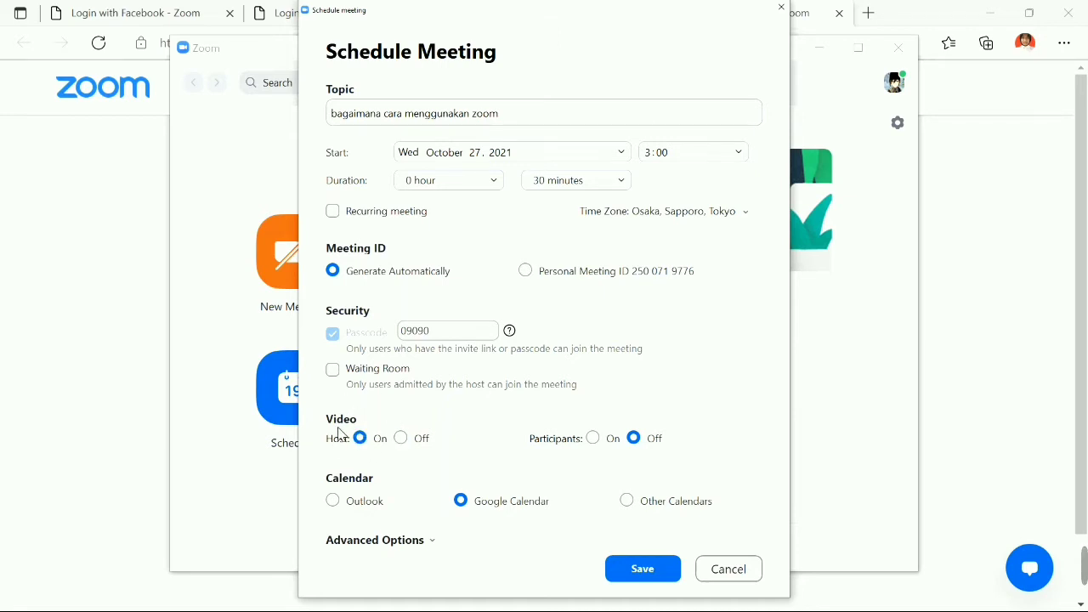
click(401, 441)
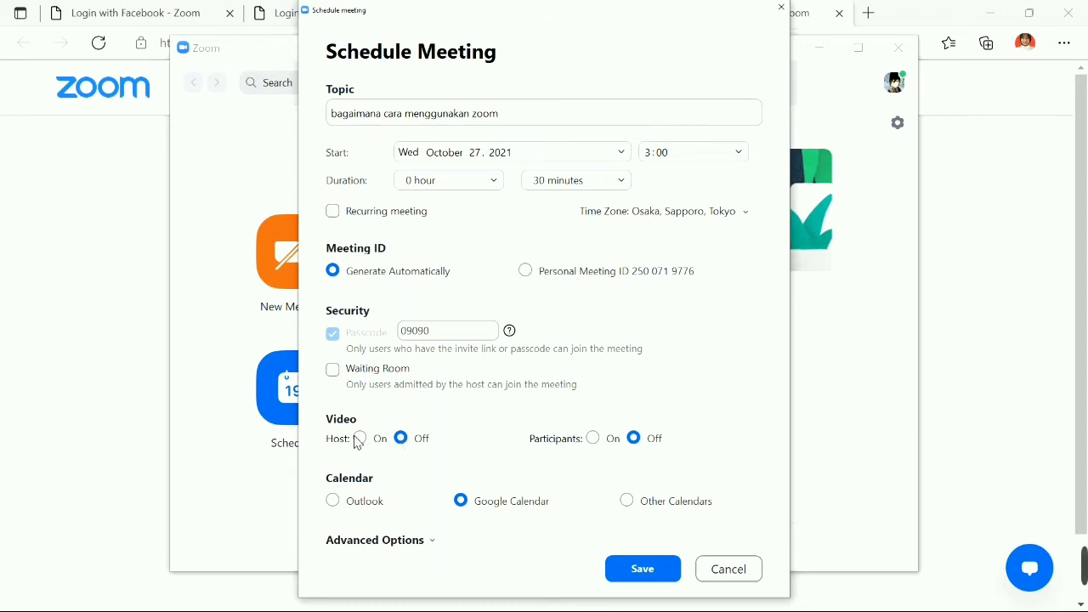
click(360, 439)
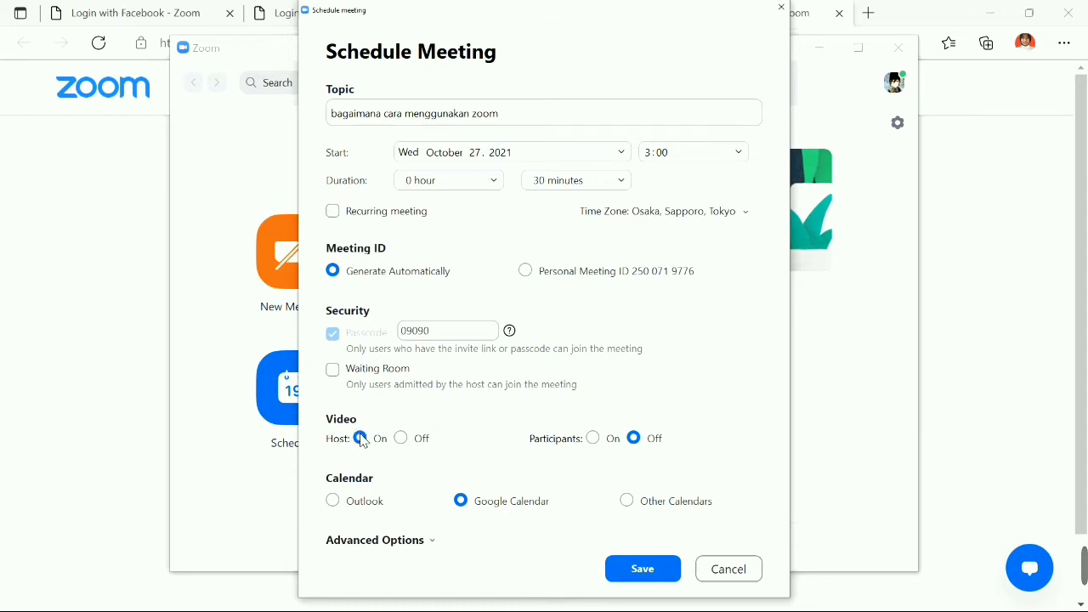
click(404, 440)
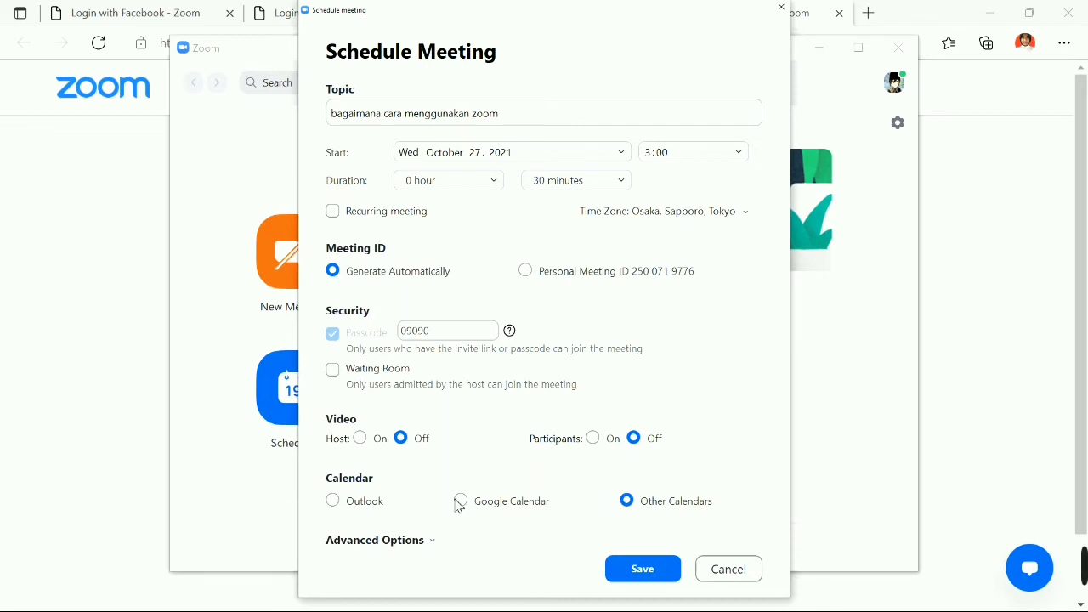
Try the Outlook, Google Calendar and Other Calendars options, keep Other Calendars, and save the meeting.
click(459, 501)
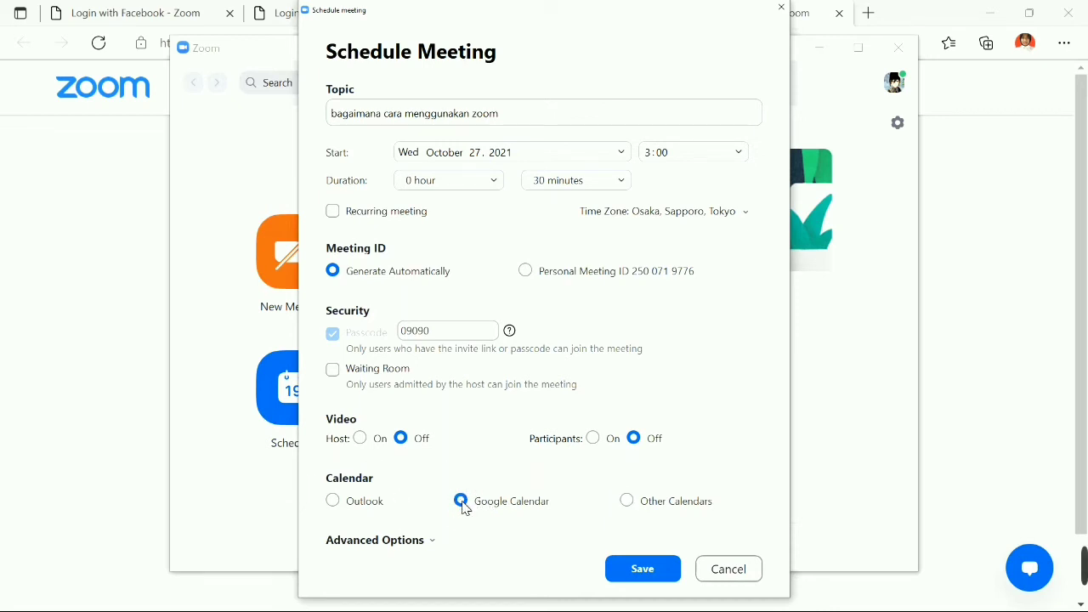
click(629, 501)
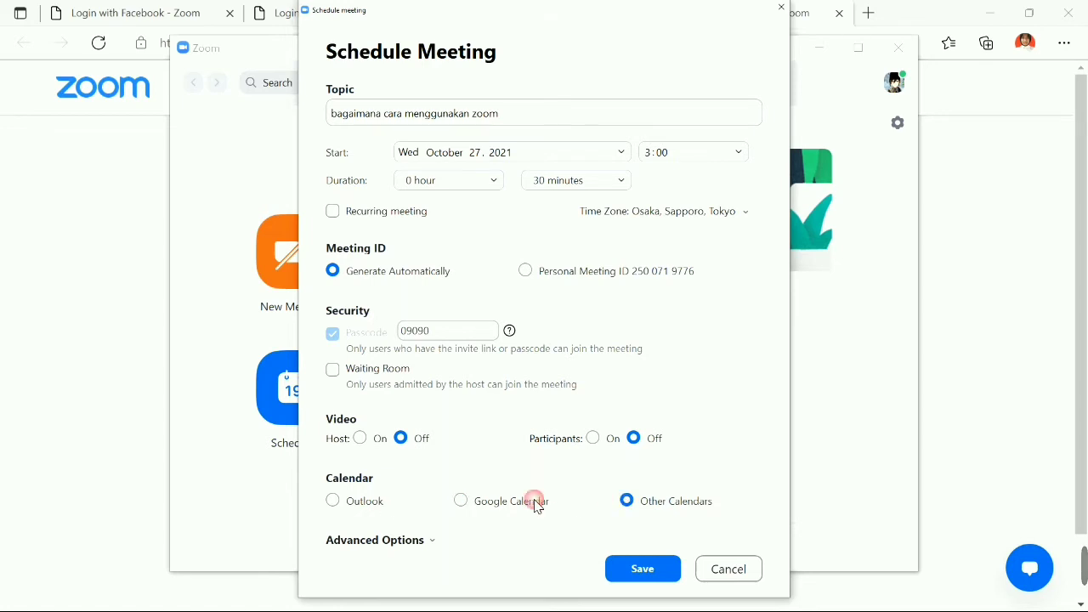
click(462, 501)
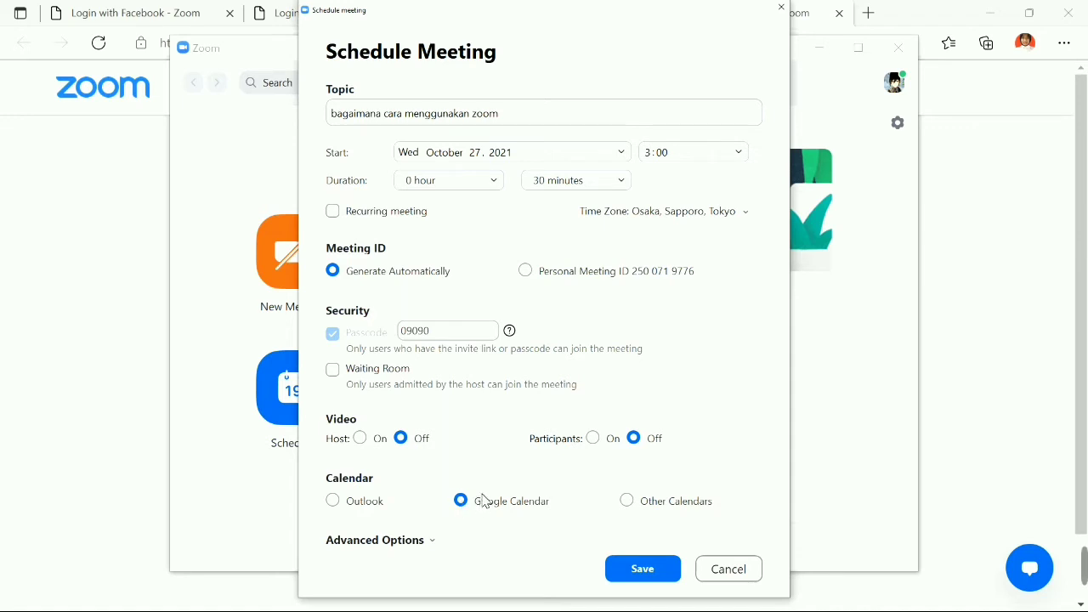
click(453, 499)
click(544, 504)
click(352, 506)
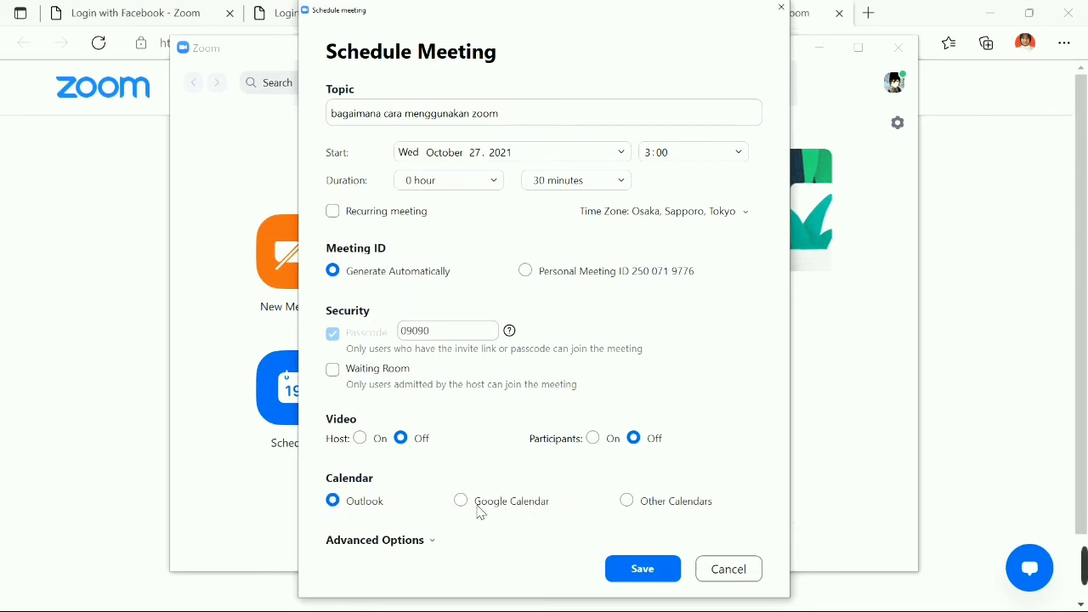
click(463, 503)
click(604, 503)
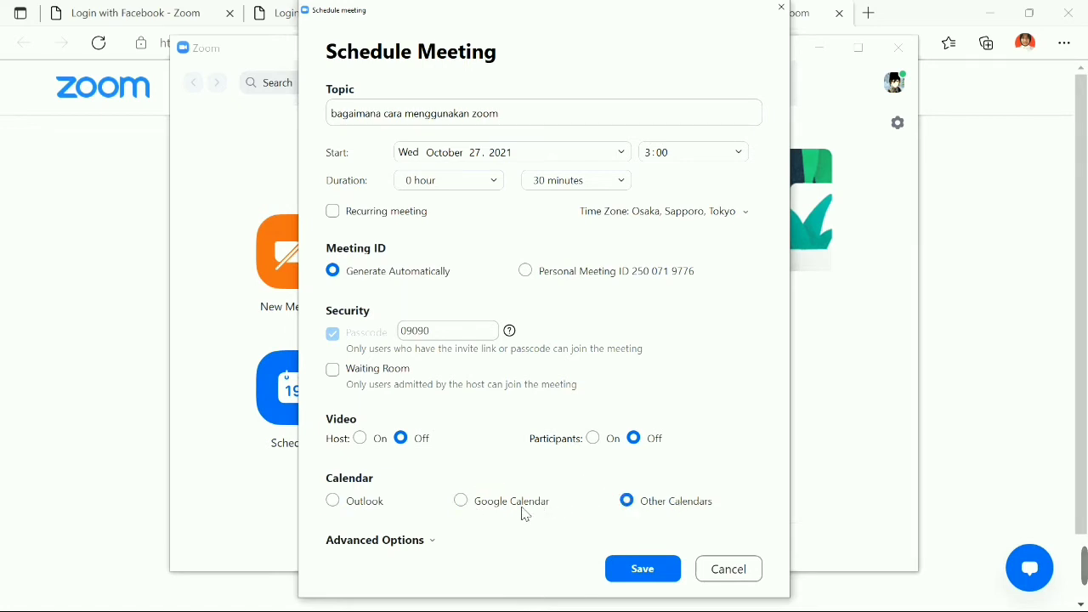
click(459, 507)
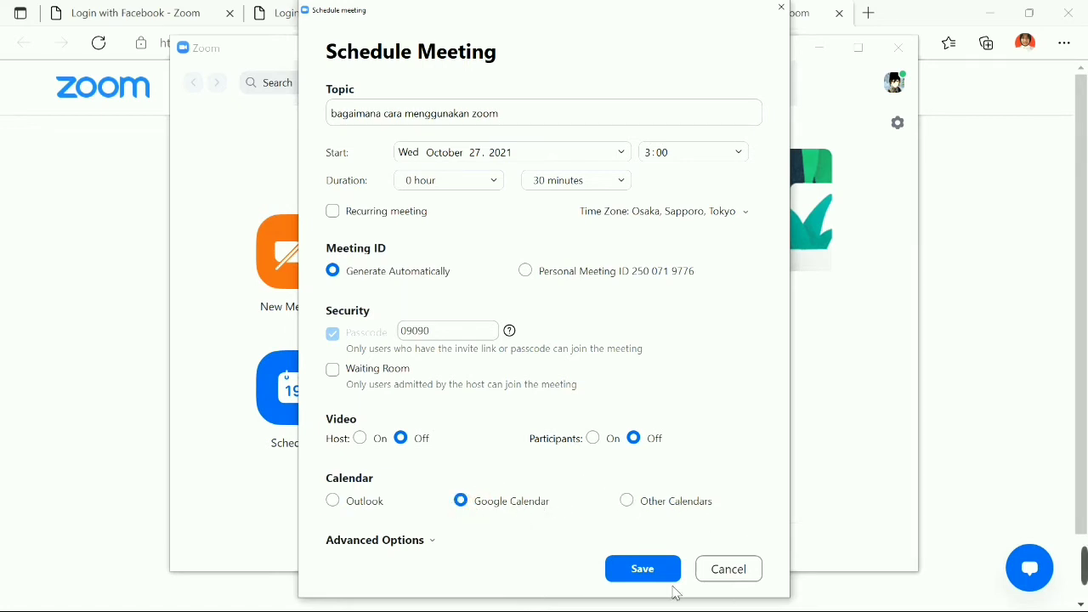
click(644, 503)
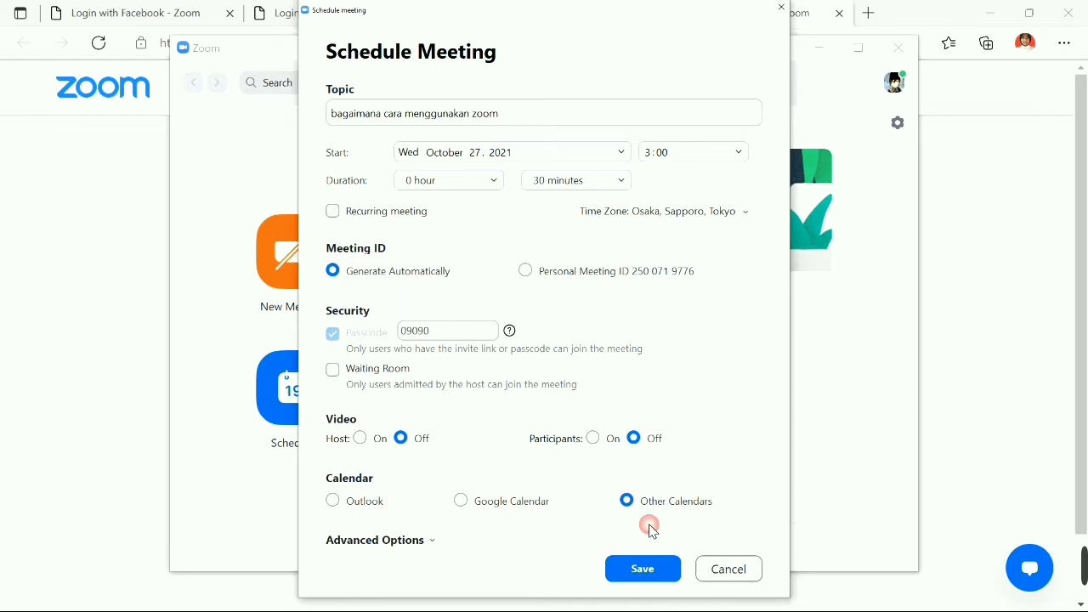
click(665, 576)
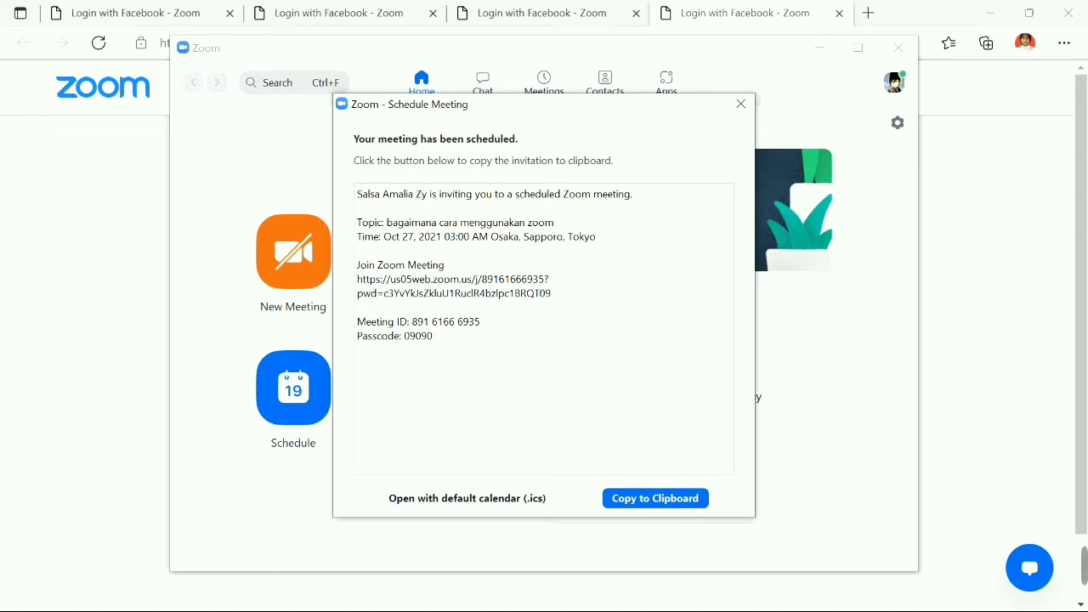
Copy the 'bagaimana cara menggunakan zoom' invitation to the clipboard, then close the confirmation window.
mouse_move(357, 194)
mouse_down()
mouse_move(552, 293)
mouse_move(463, 354)
mouse_move(424, 321)
mouse_move(355, 180)
mouse_up()
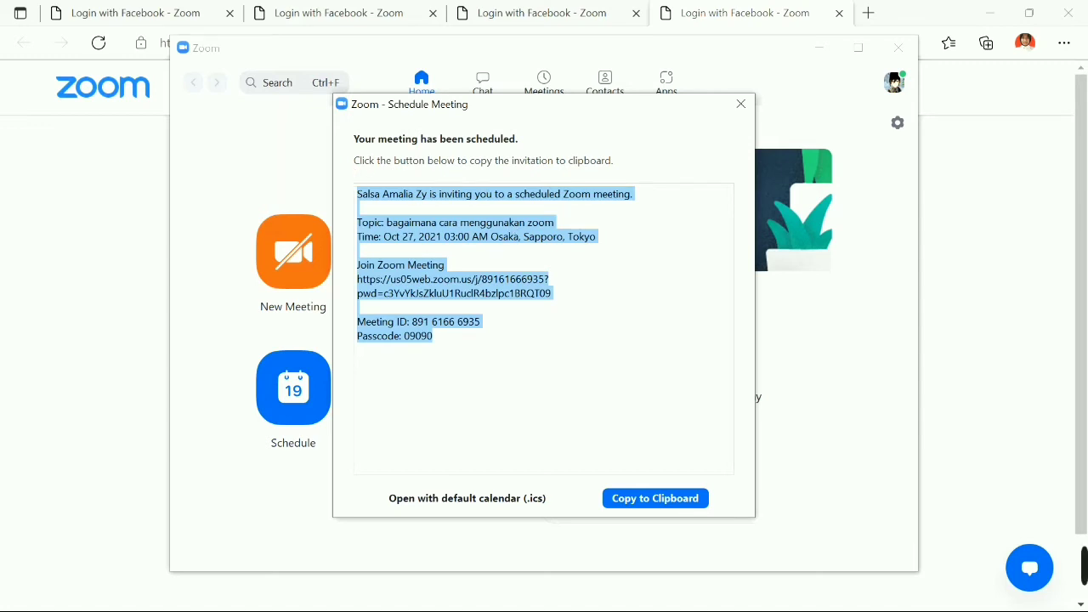
click(655, 500)
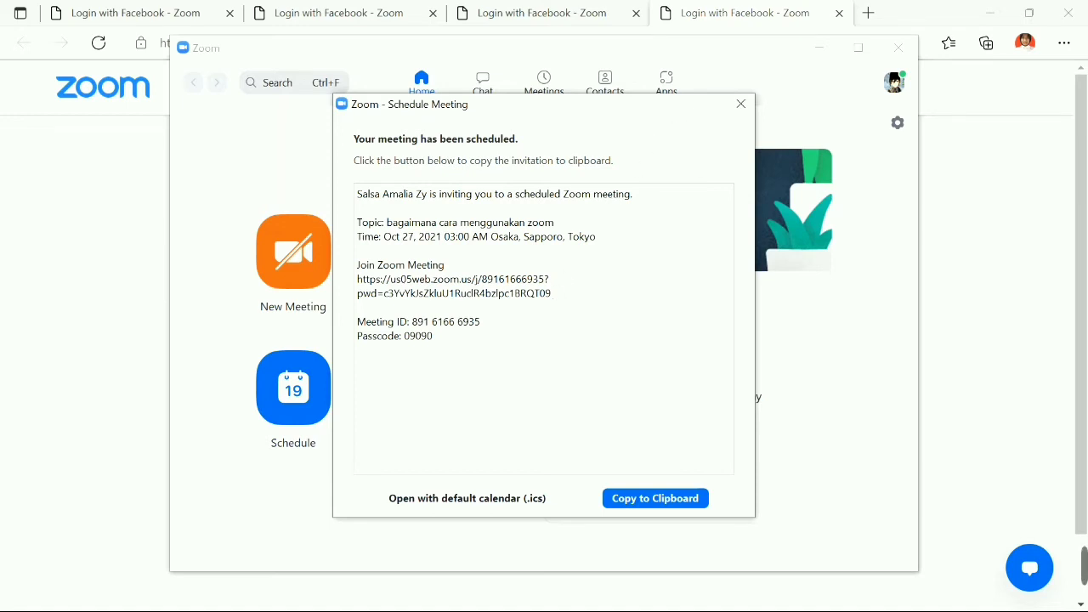
click(740, 103)
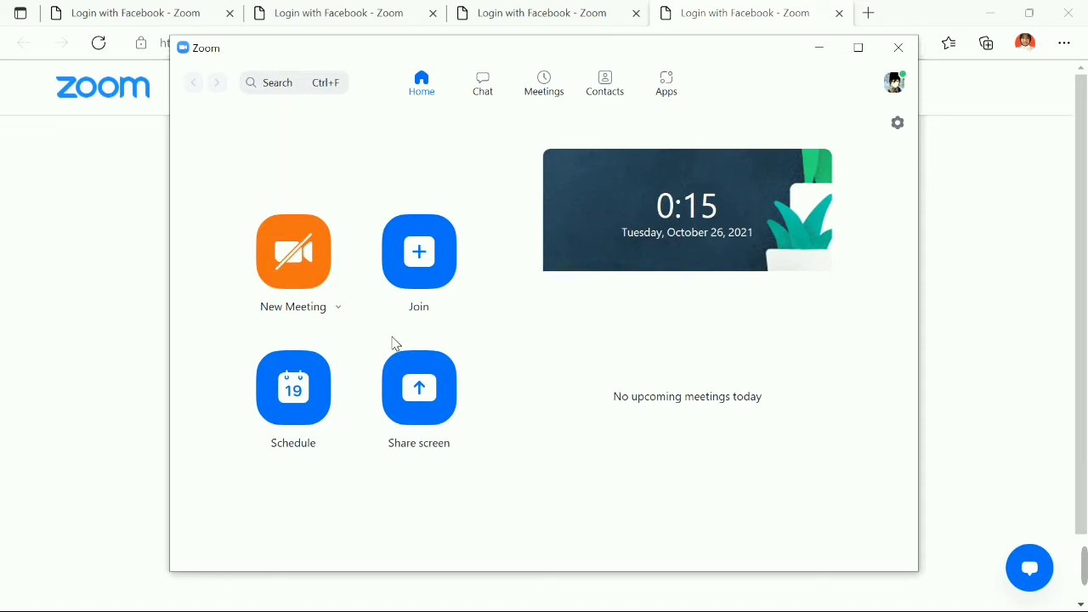
Uncheck 'Start with video' and 'Use My Personal Meeting ID (PMI)' in the New Meeting options.
click(338, 309)
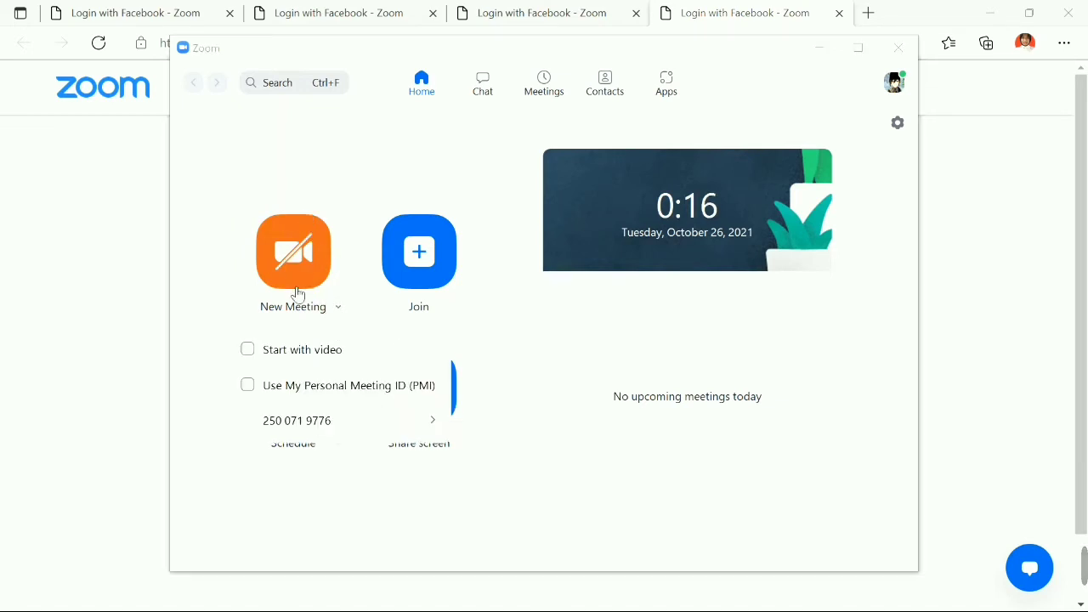
click(344, 313)
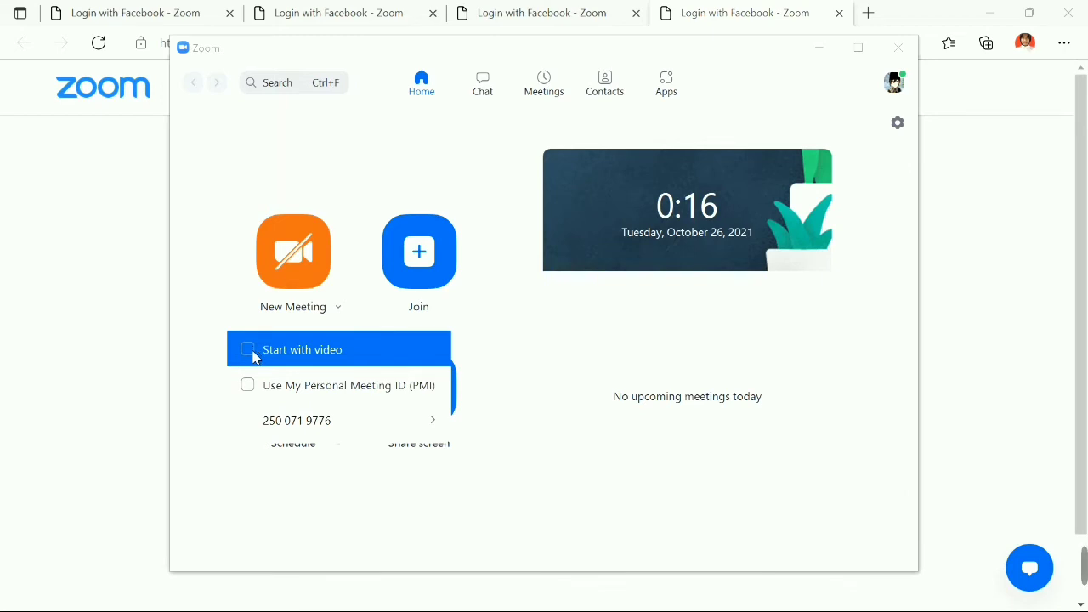
click(254, 353)
click(255, 358)
click(253, 356)
click(254, 357)
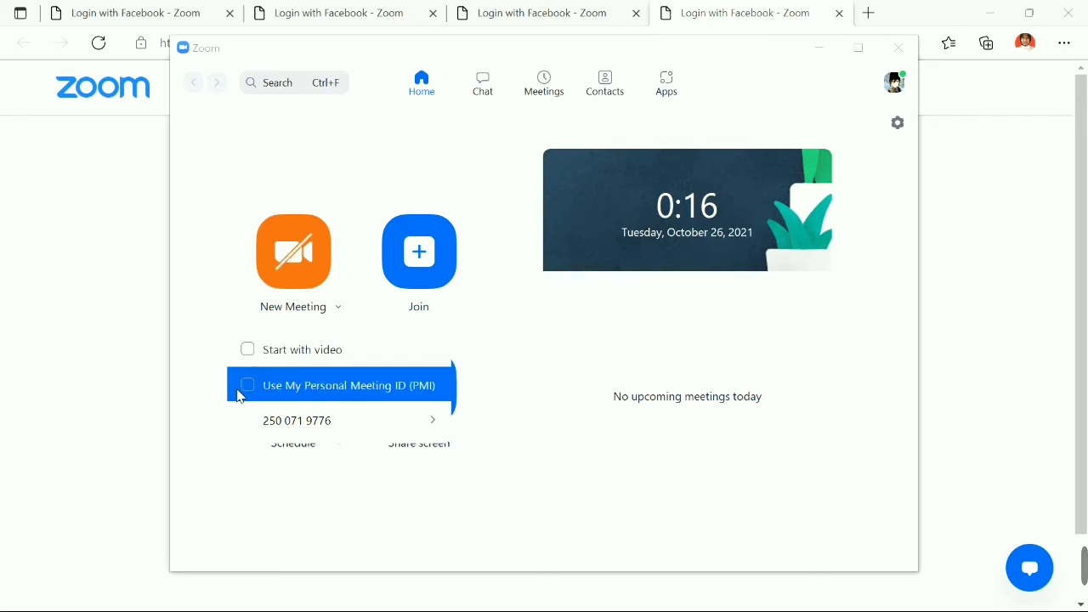
click(246, 389)
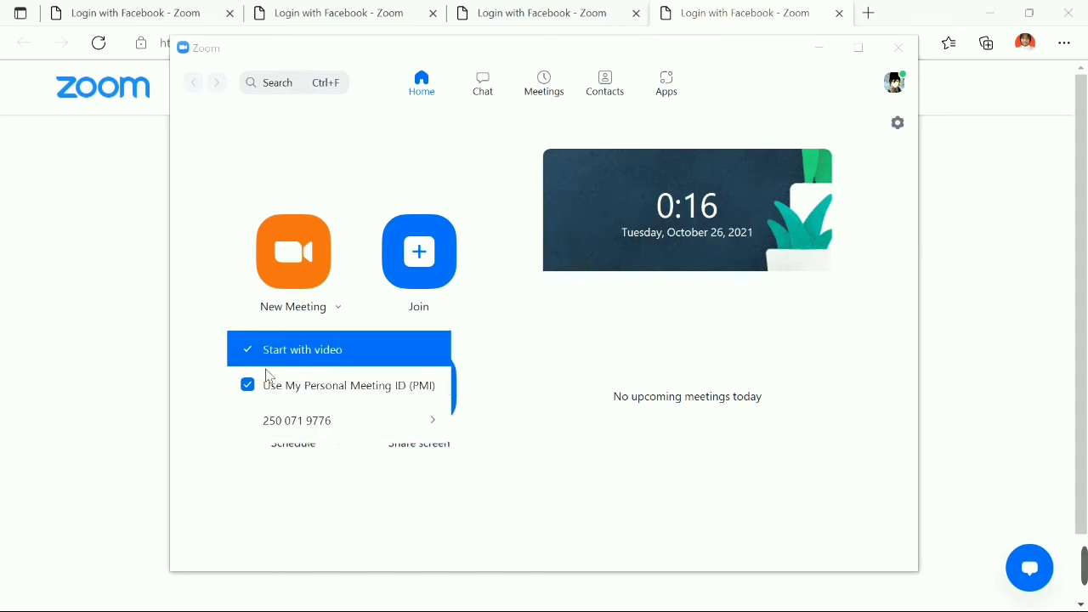
click(248, 387)
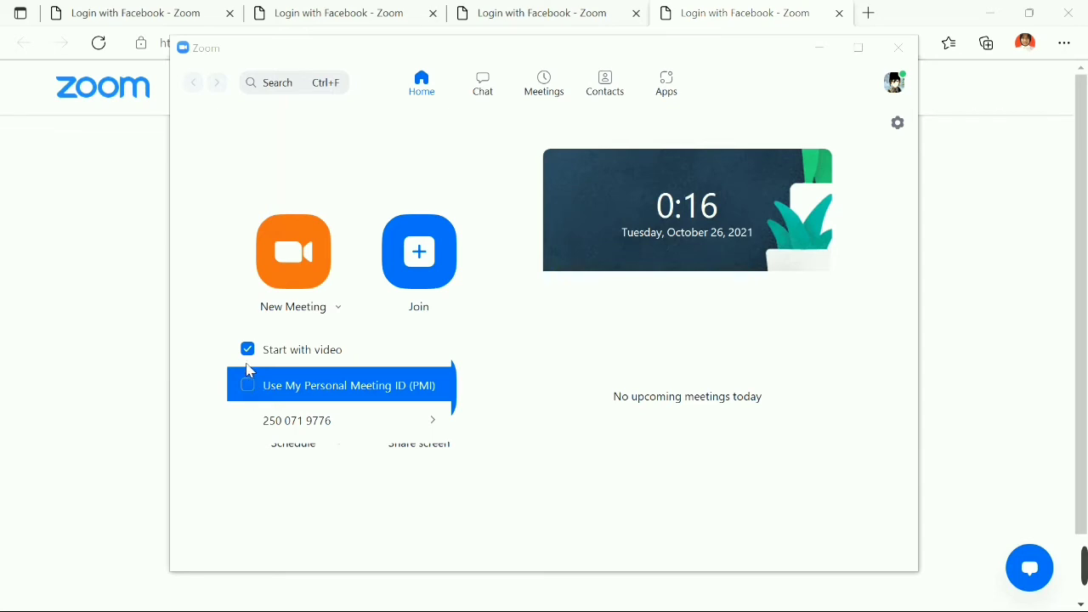
click(247, 350)
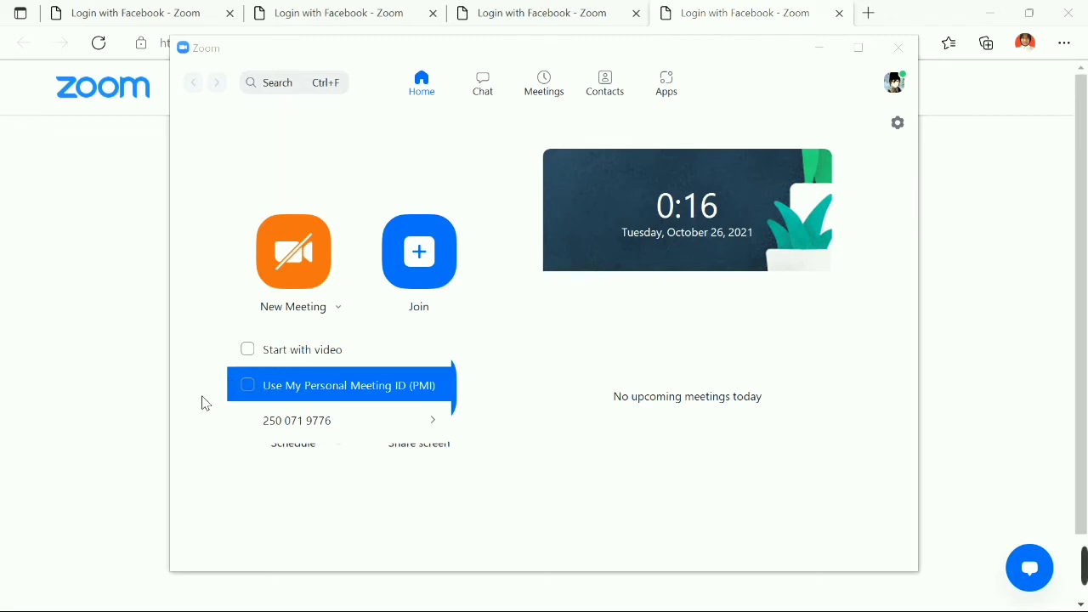
click(218, 347)
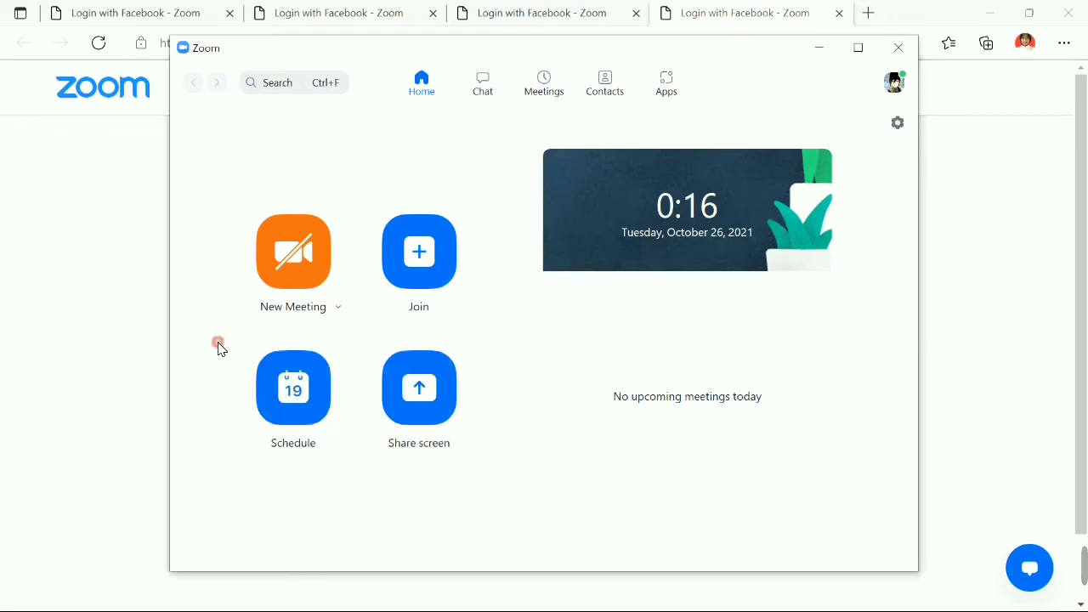
Start a new meeting, maximize its window, and toggle the microphone unmute then mute.
click(303, 272)
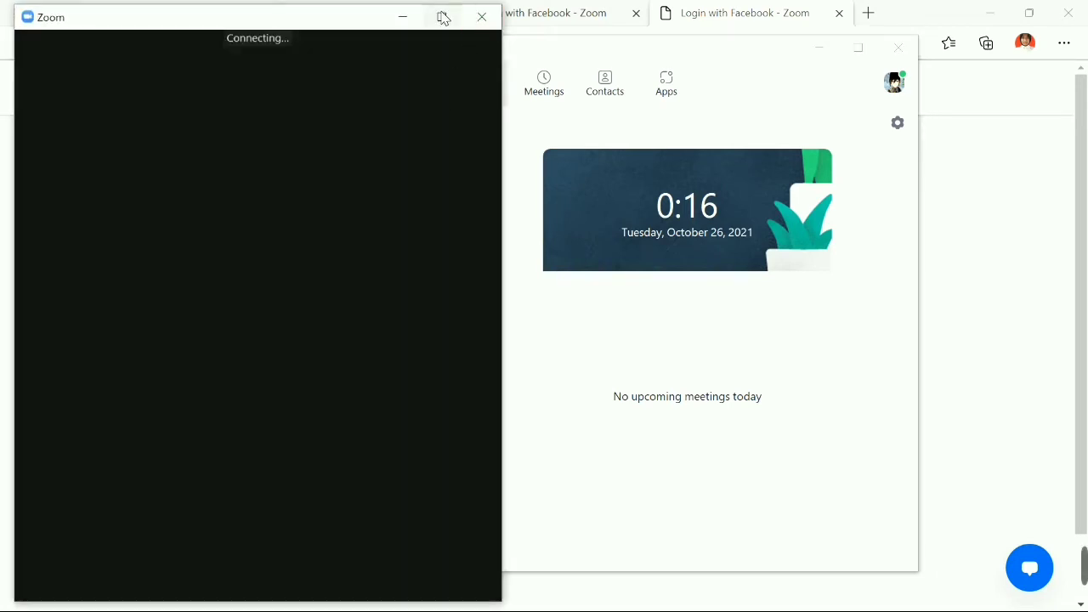
click(444, 22)
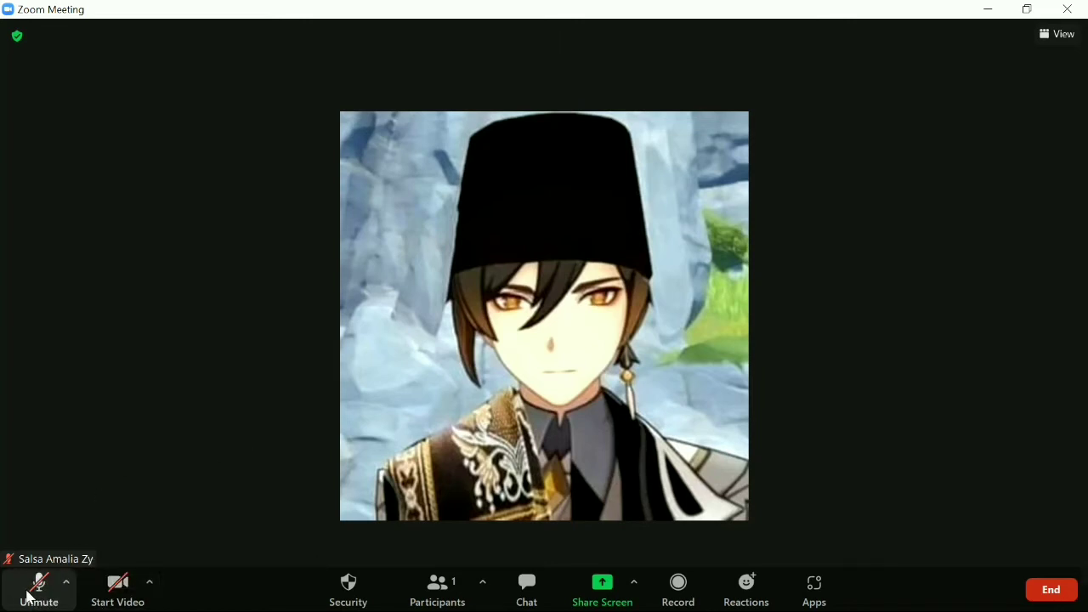
click(38, 597)
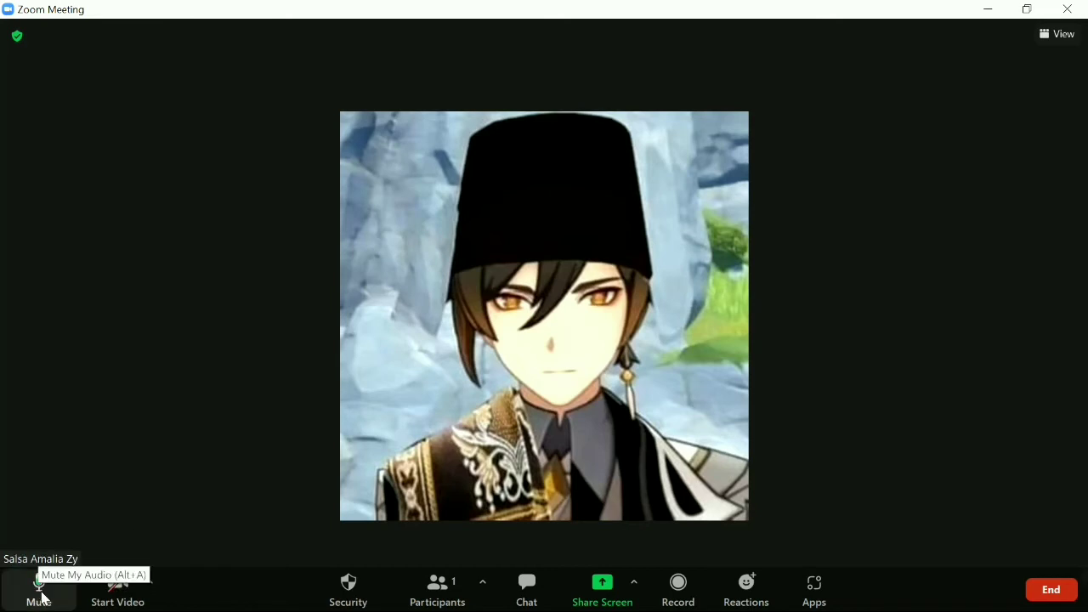
click(42, 598)
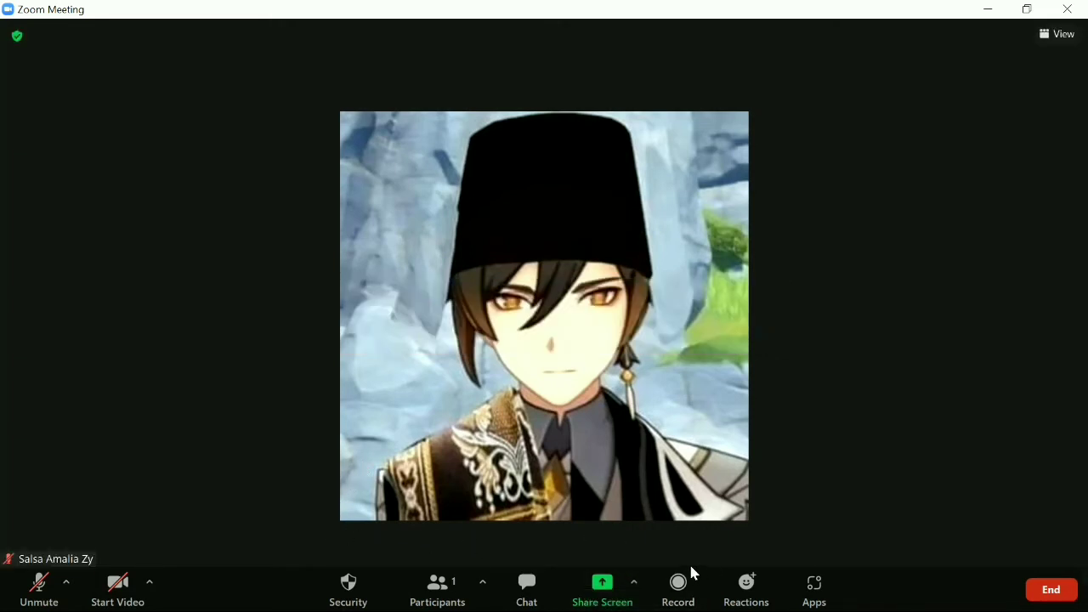
From Participants, open Invite and copy the meeting's invite link on the Email tab.
click(453, 593)
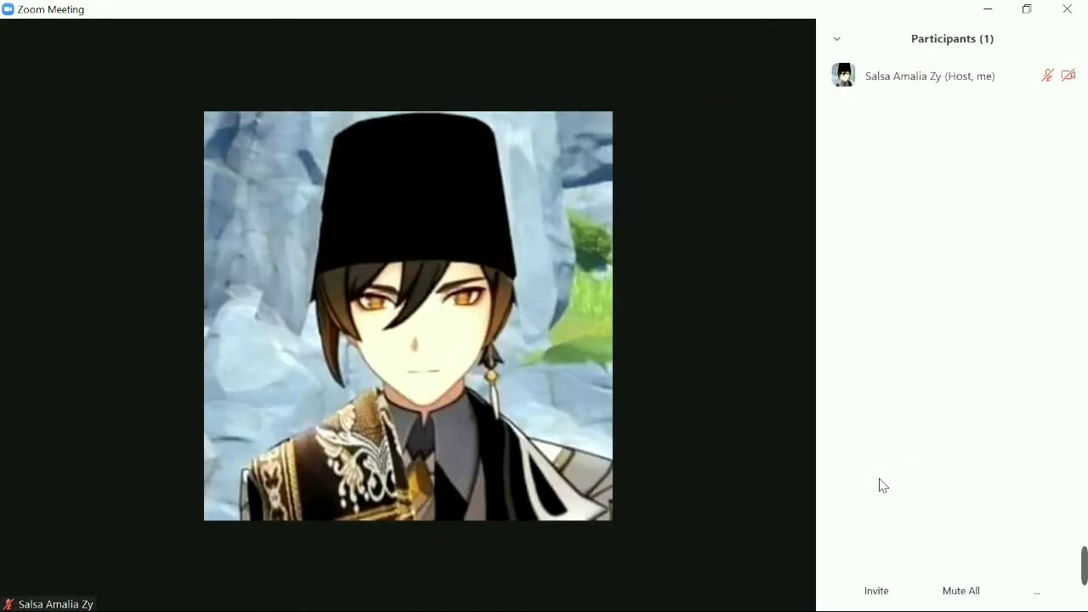
mouse_move(786, 485)
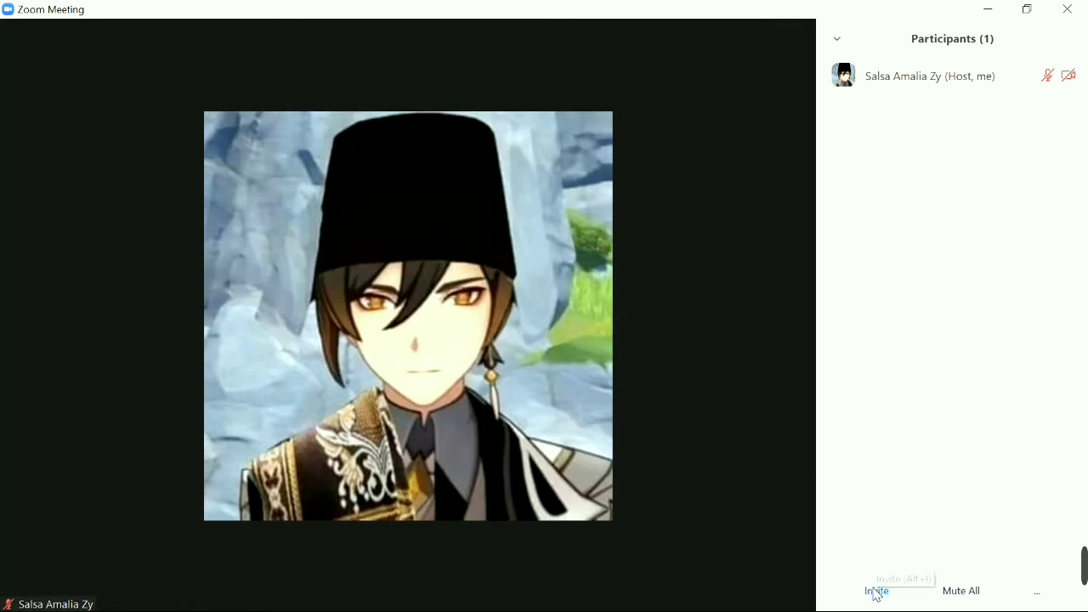
mouse_move(468, 602)
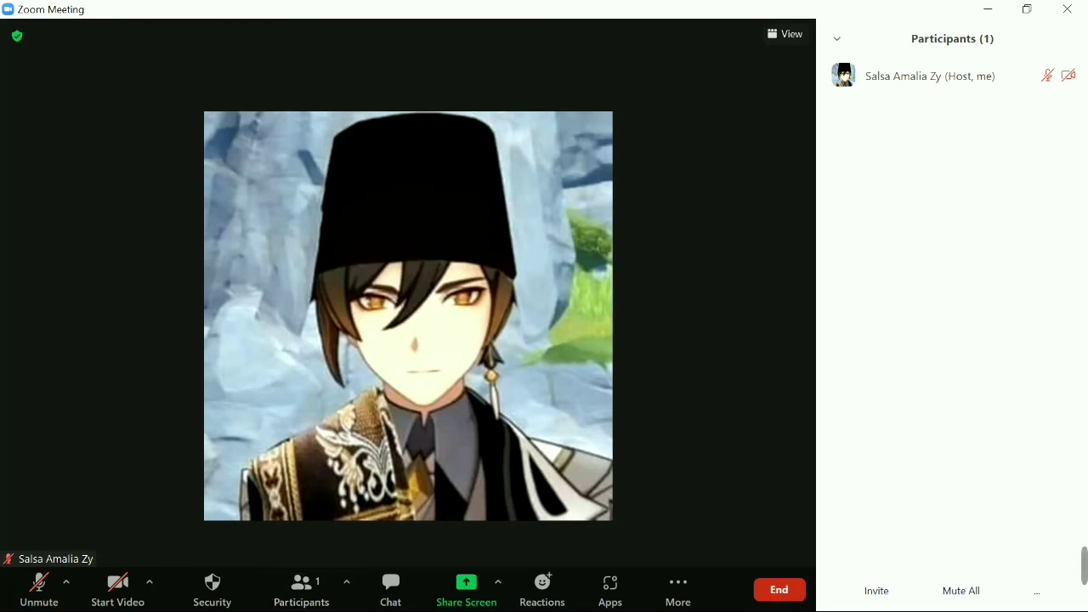
click(873, 595)
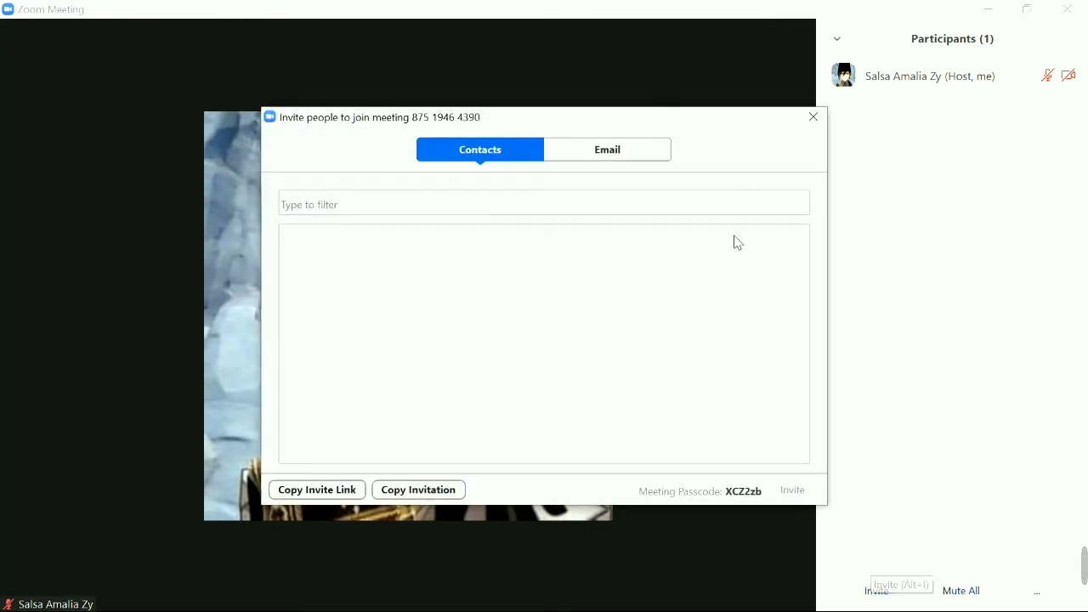
click(599, 160)
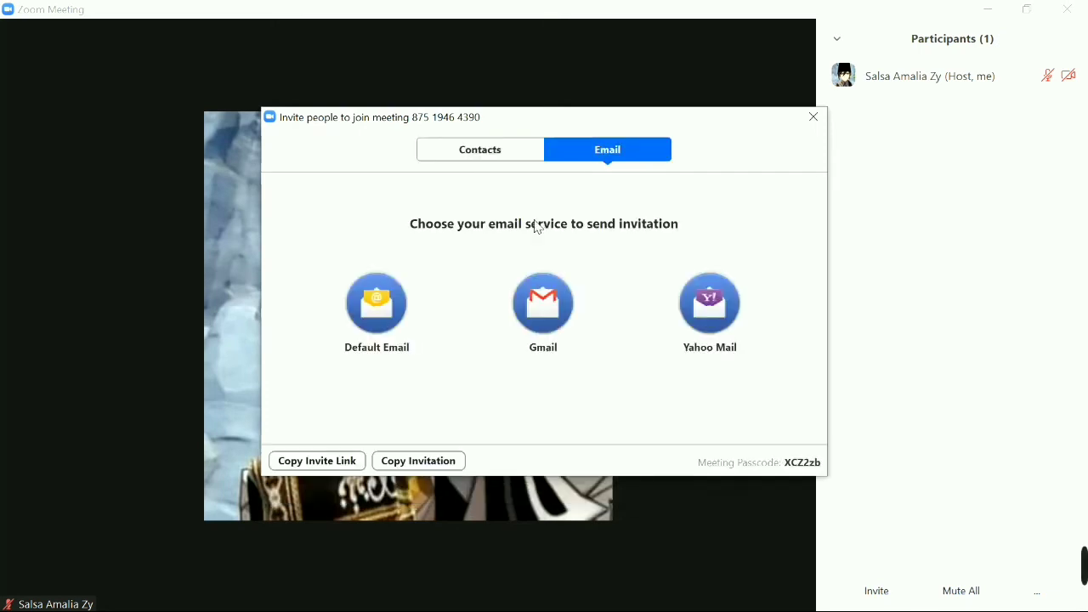
click(340, 456)
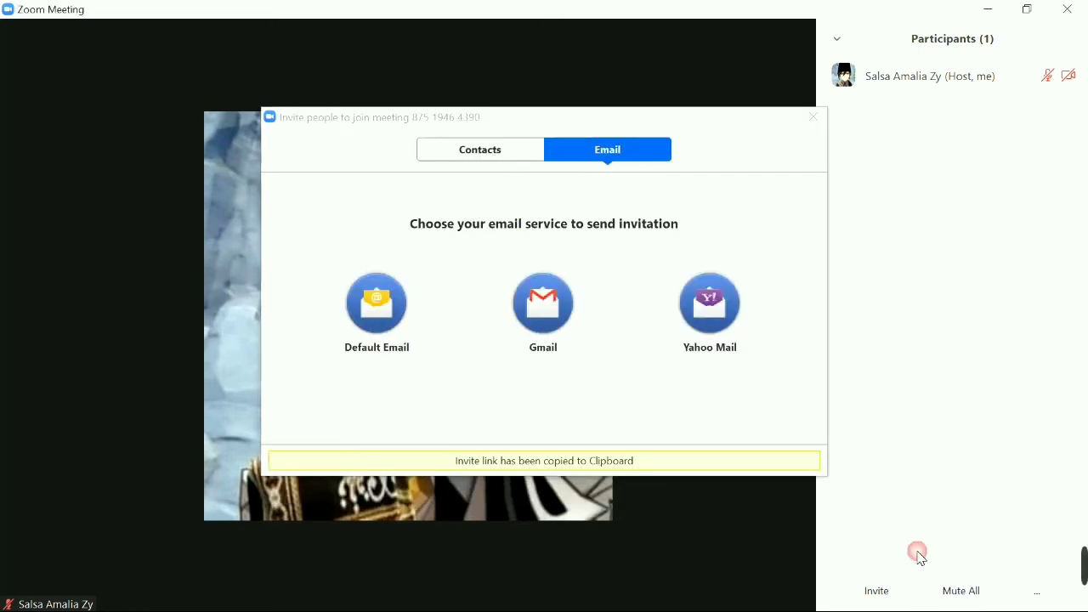
click(814, 117)
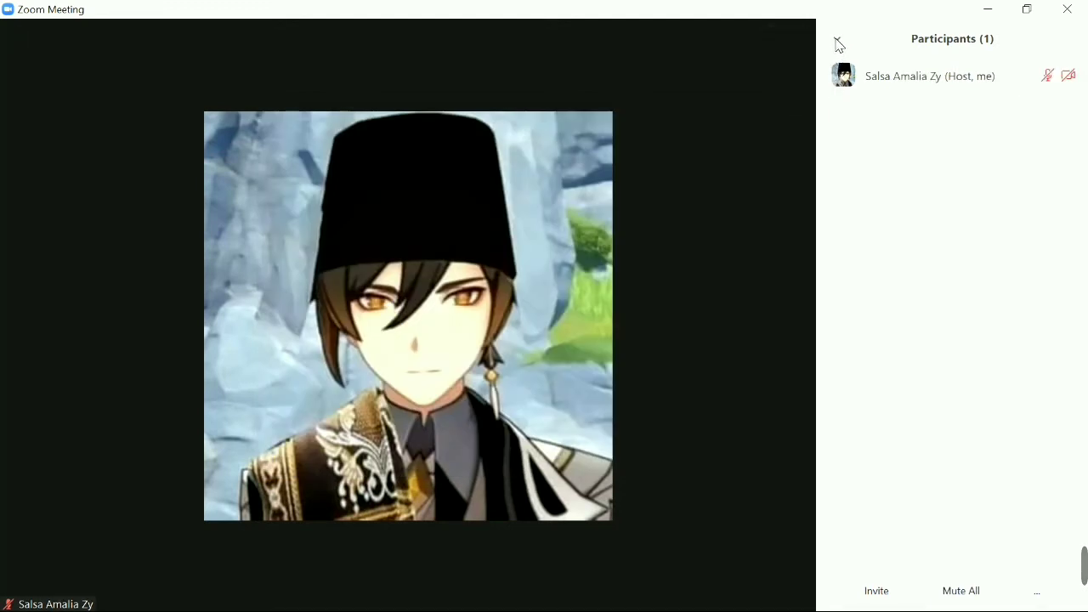
click(837, 39)
Paste the copied invite link into the meeting chat and send it to Everyone.
click(868, 61)
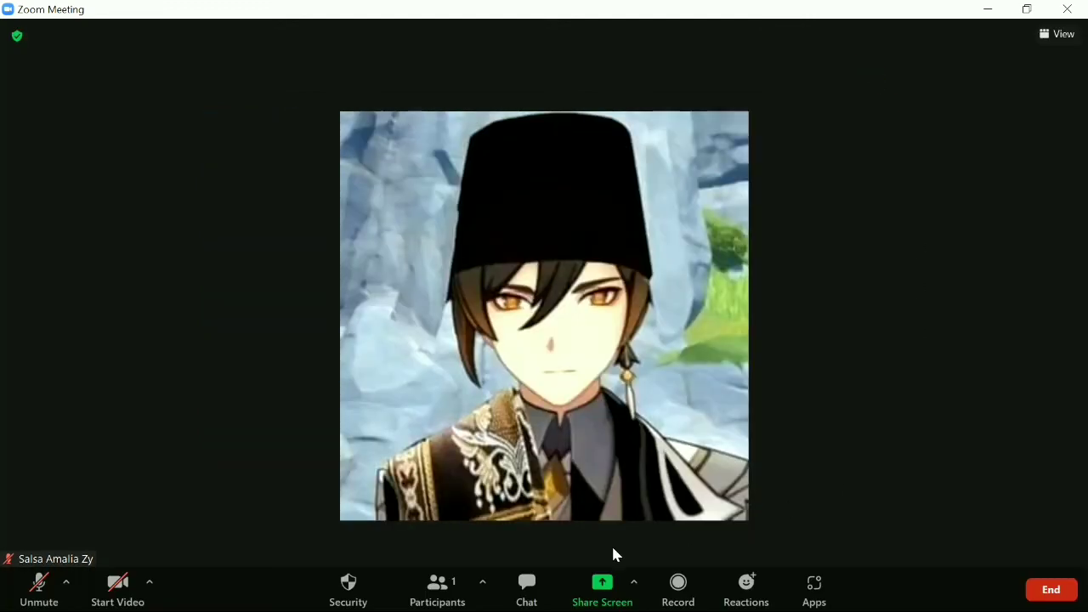
click(537, 586)
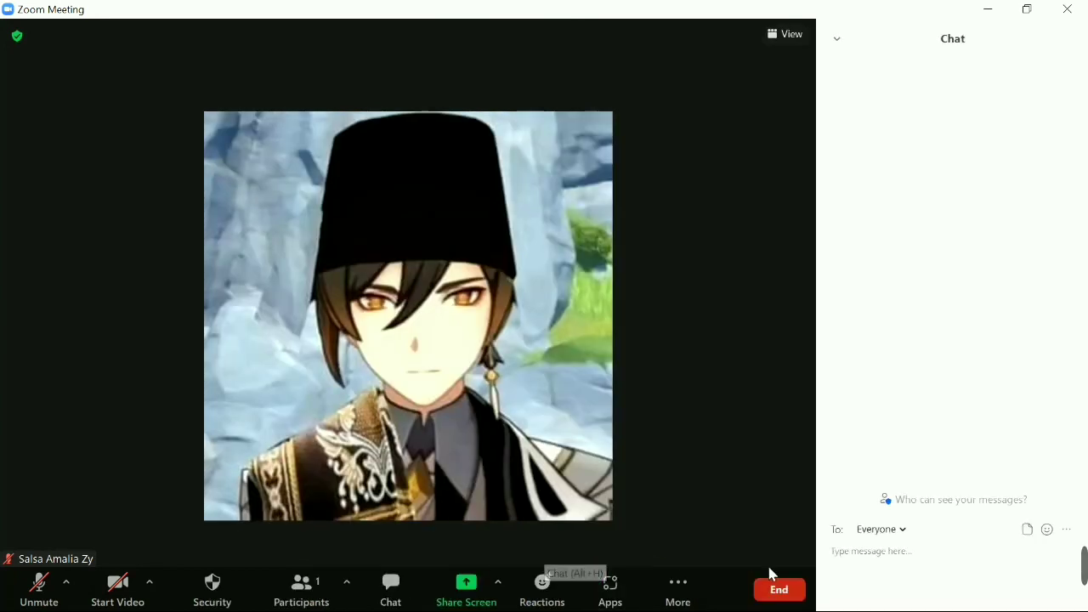
key(ctrl+v)
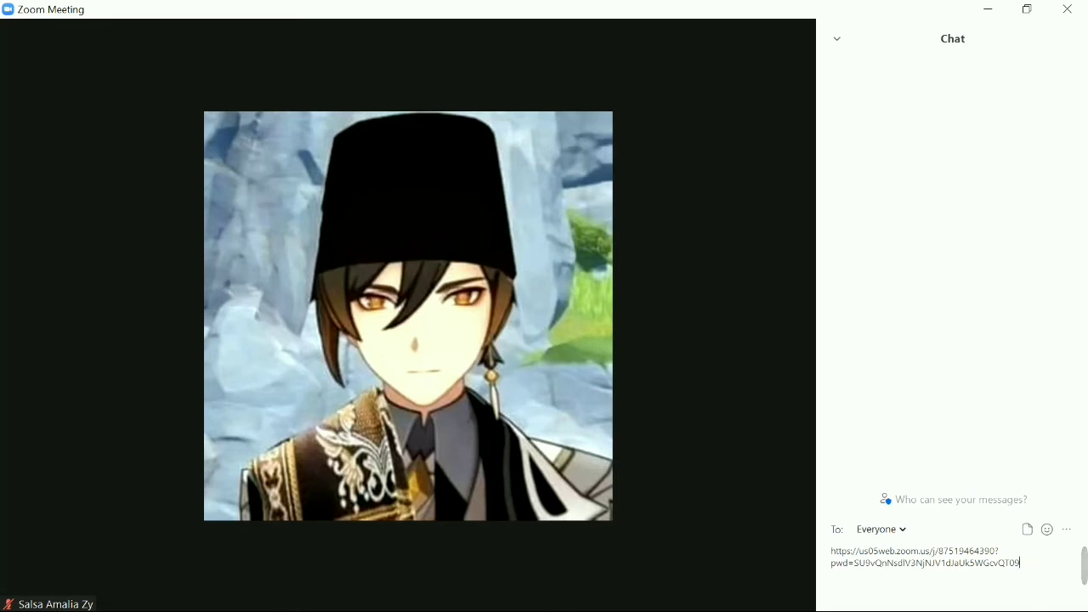
key(Return)
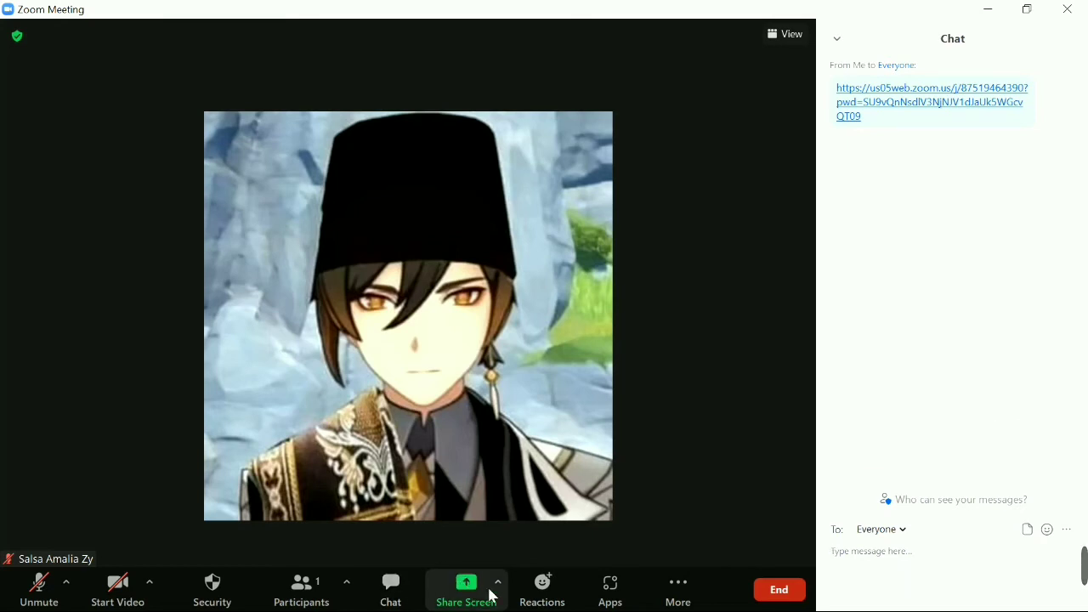
Reopen the Invite window from Participants and pick Gmail on the Email tab.
click(315, 590)
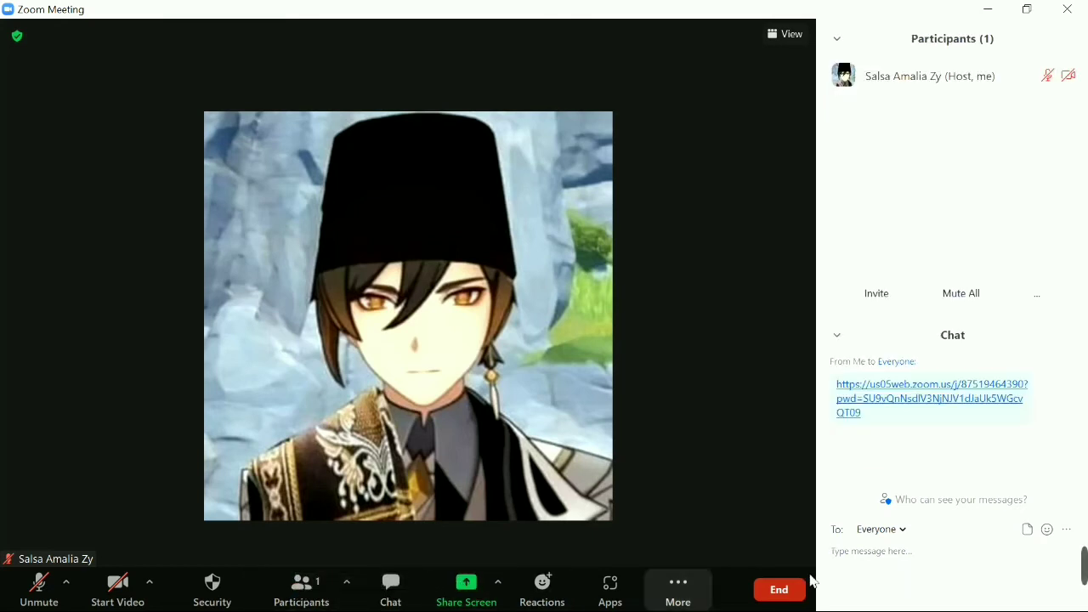
click(895, 541)
click(704, 544)
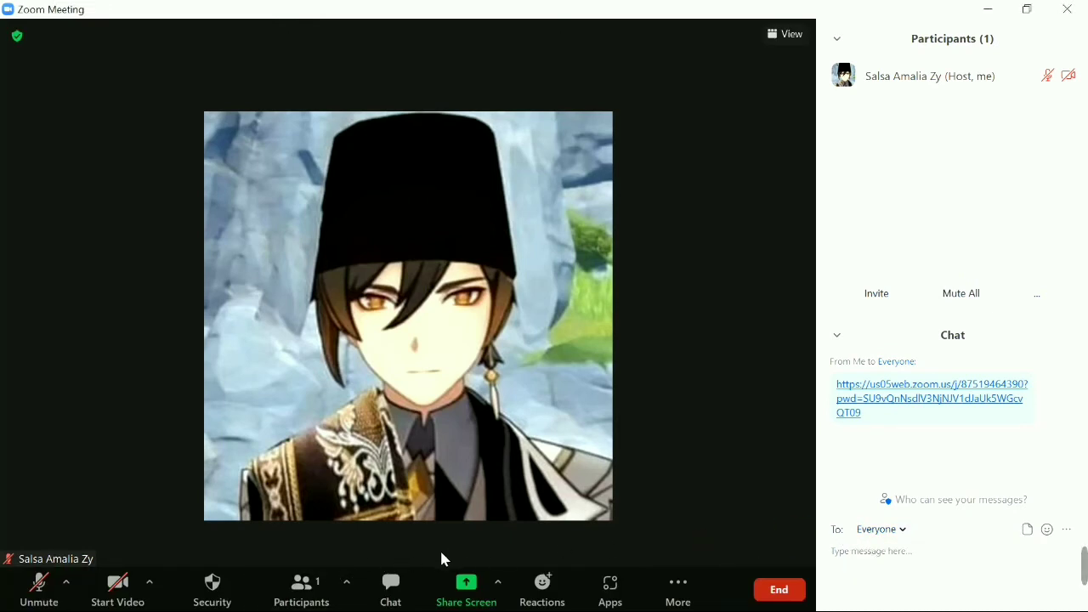
click(884, 297)
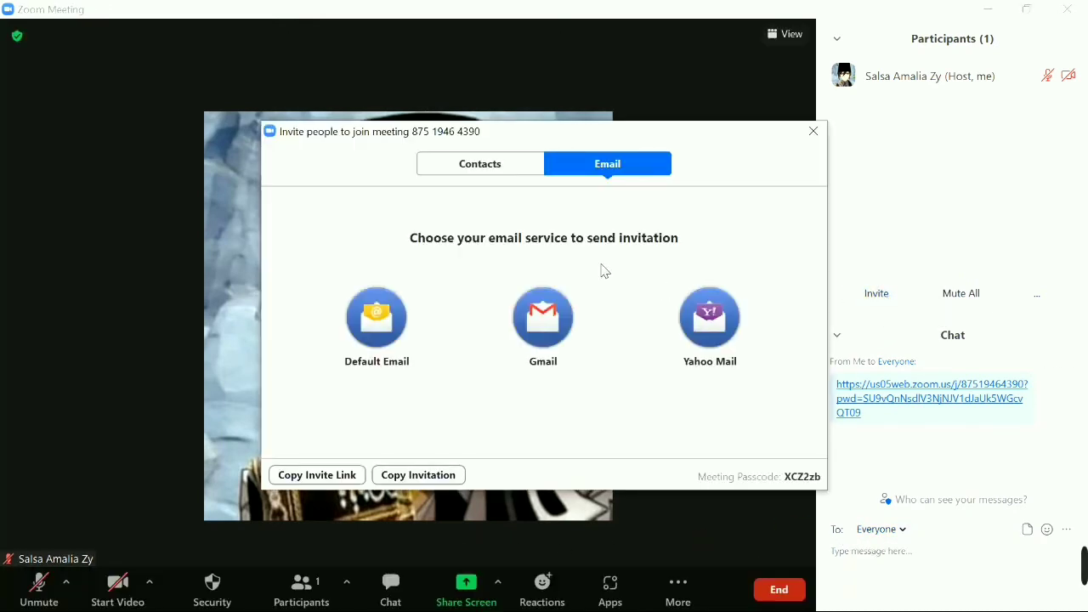
click(537, 328)
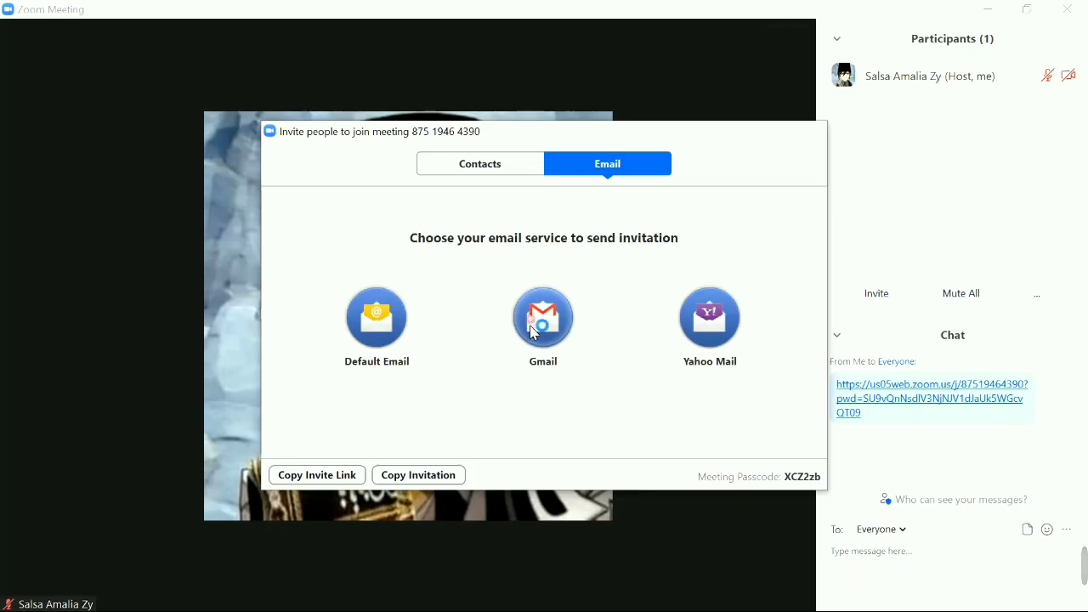
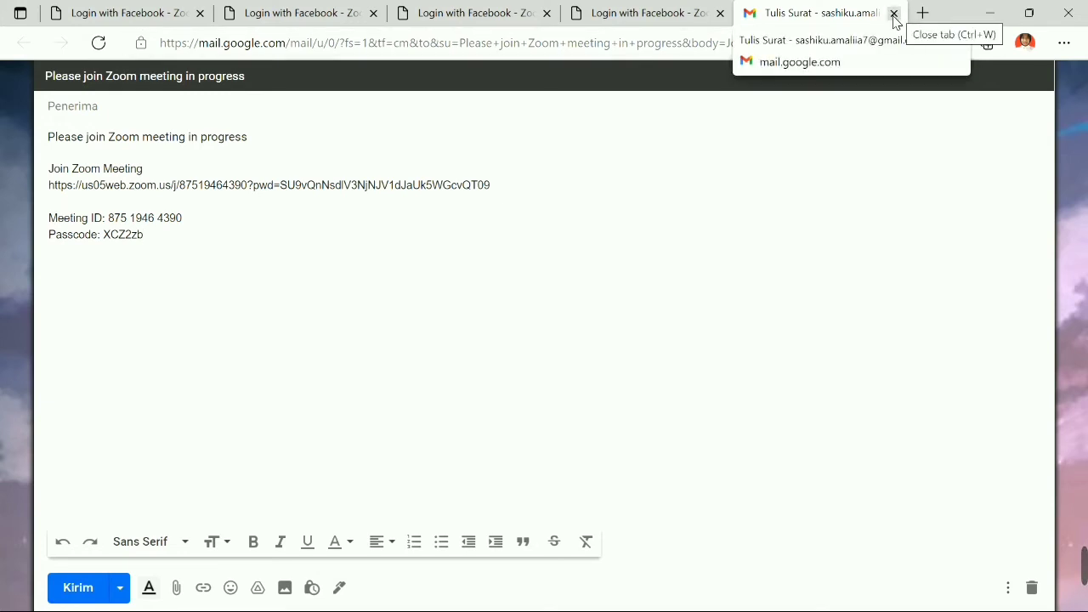
Close the Gmail tab, launch Zoom and return to the running meeting.
click(893, 14)
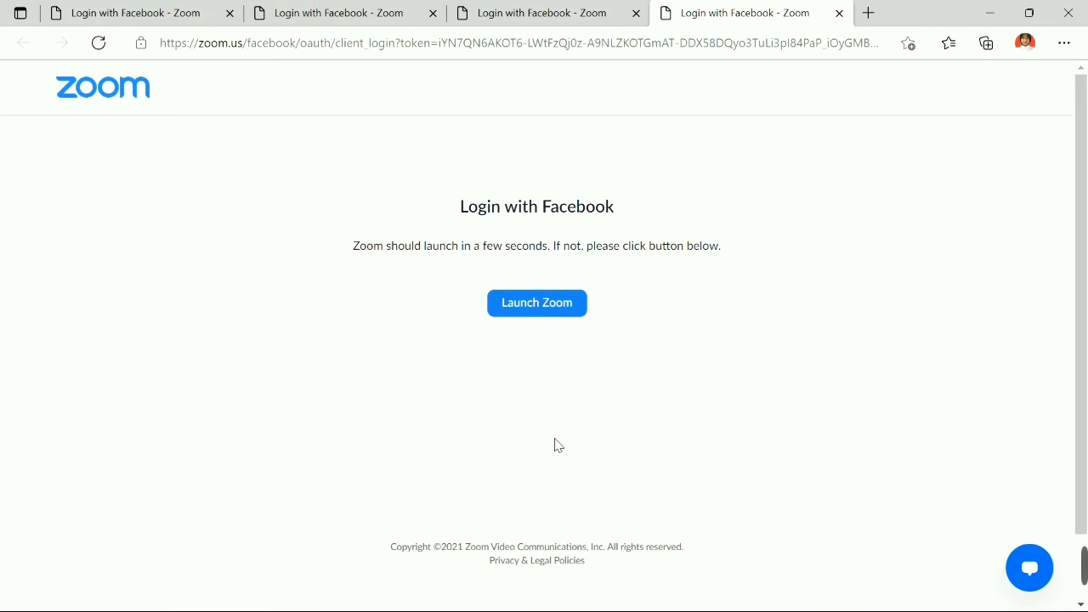
click(558, 308)
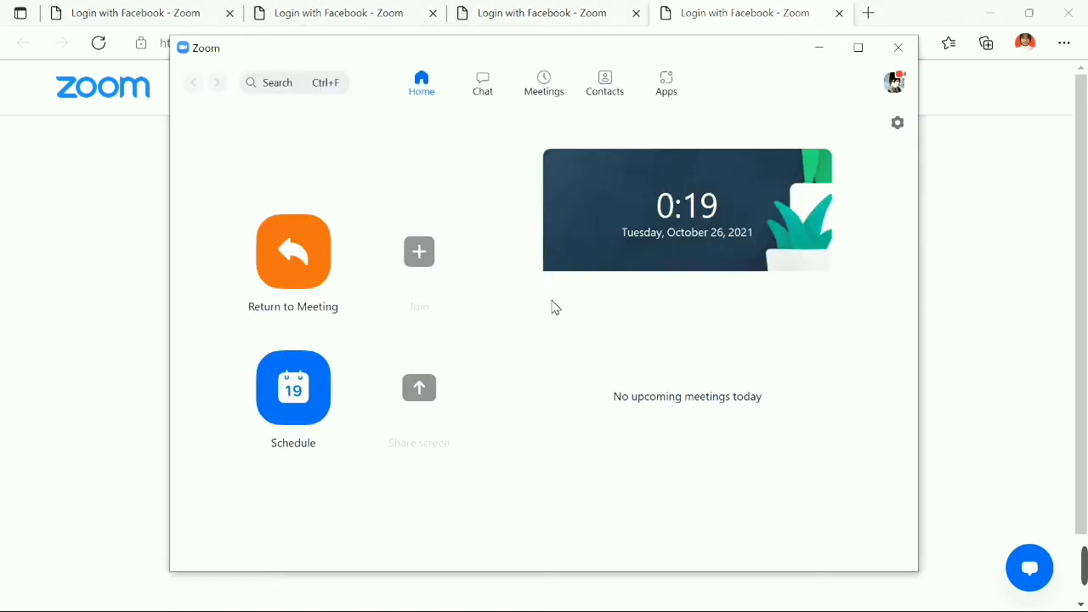
click(300, 271)
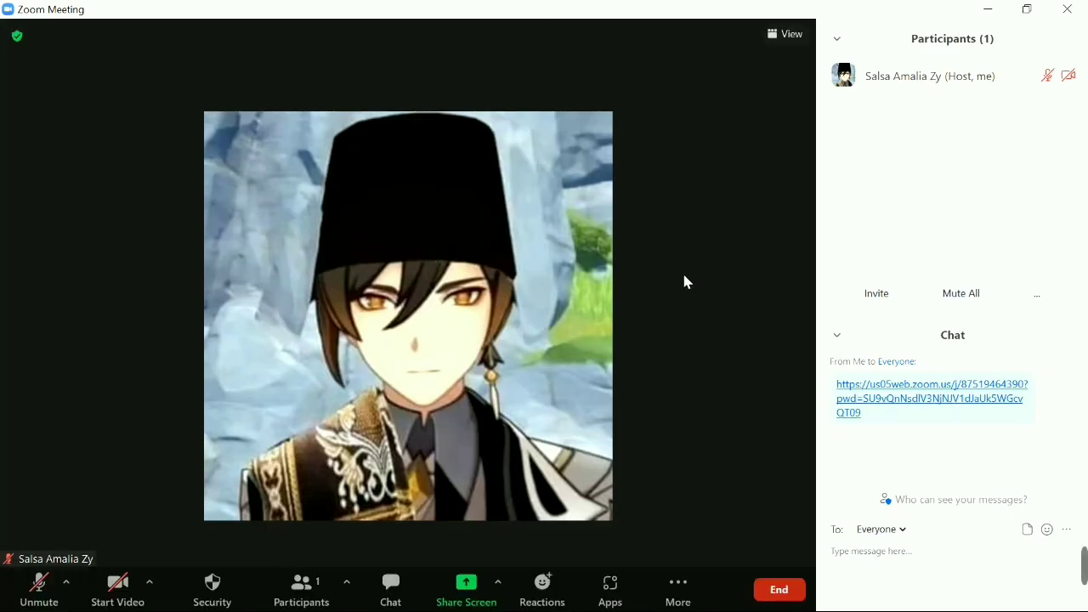
Close the Chat and Participants panels so only the video shows.
click(865, 331)
click(867, 358)
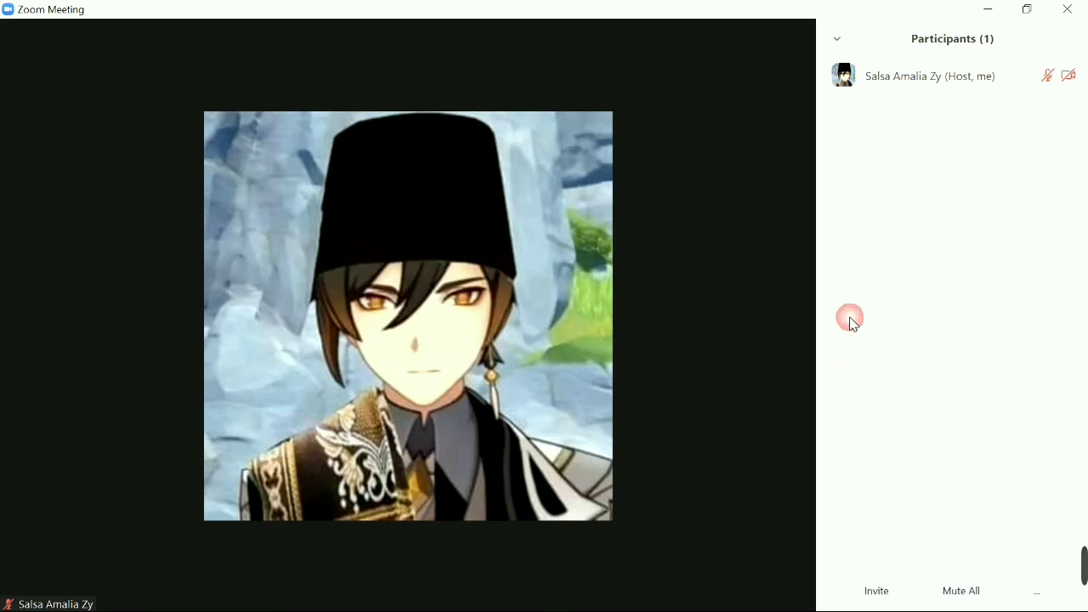
click(837, 40)
click(858, 67)
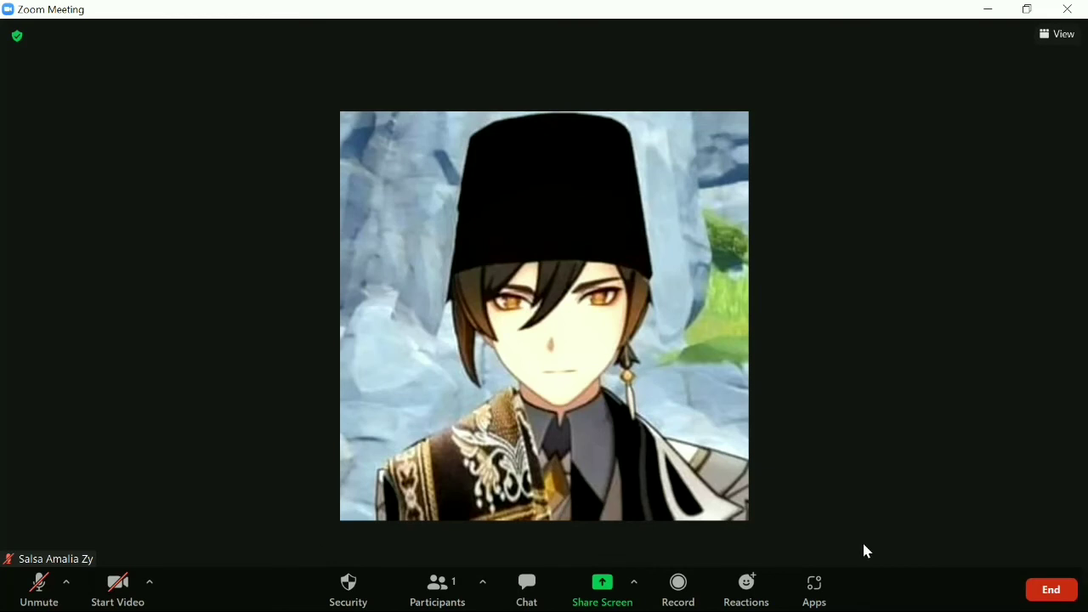
End the meeting for all participants via End Meeting for All.
click(1040, 595)
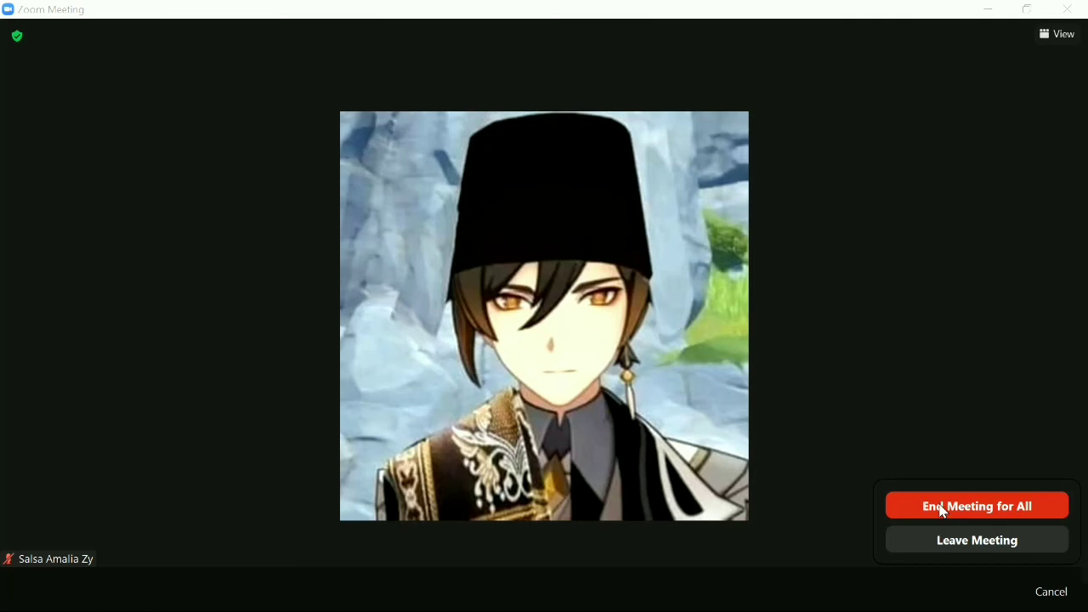
click(944, 507)
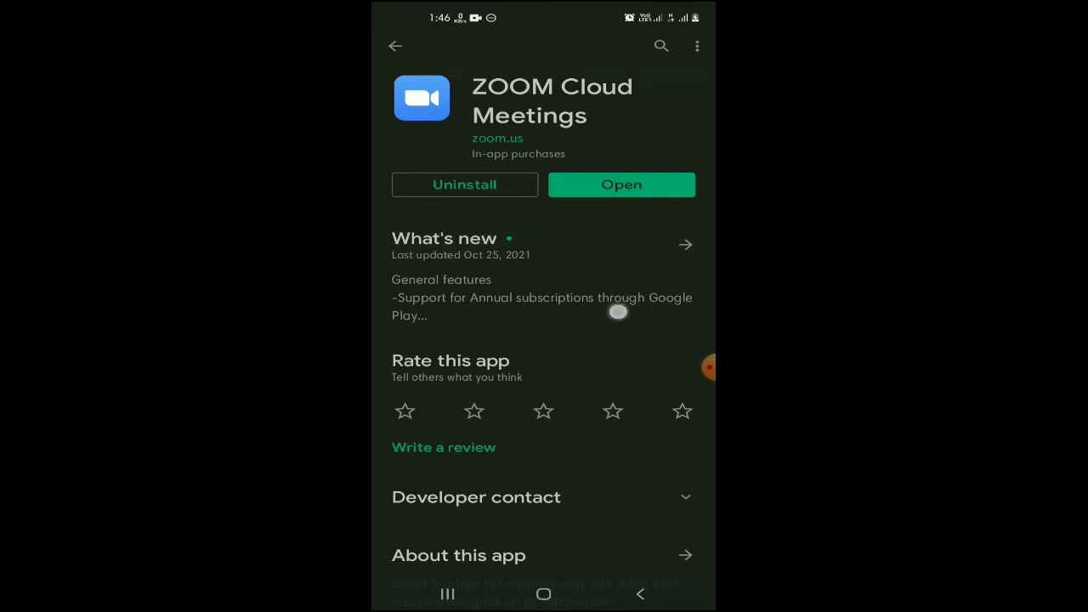
Open the Zoom app, preview the Join a Meeting form, then back out and start signing in.
click(646, 182)
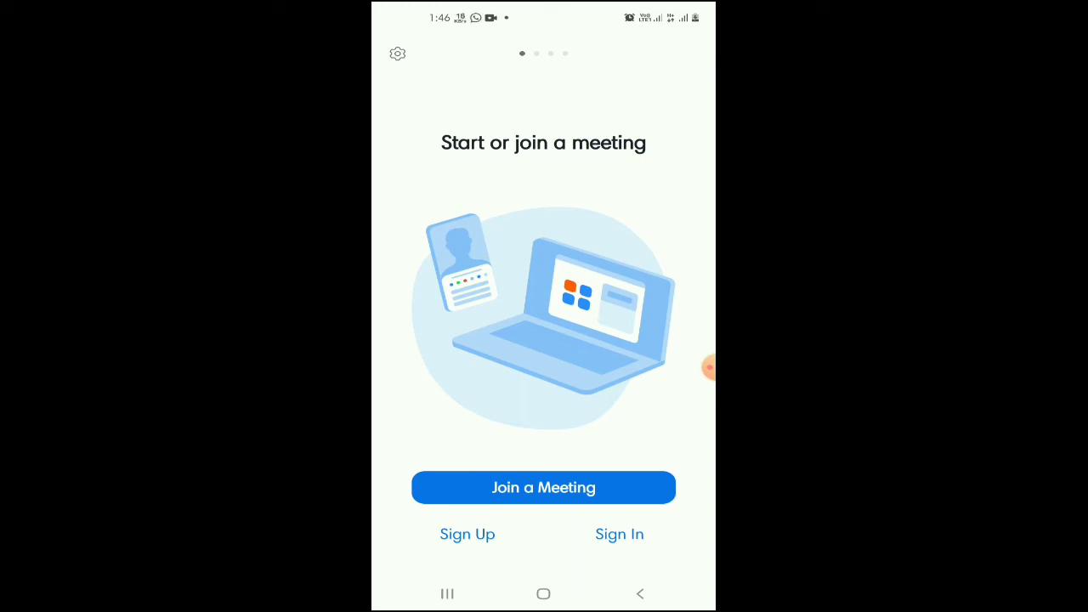
click(585, 488)
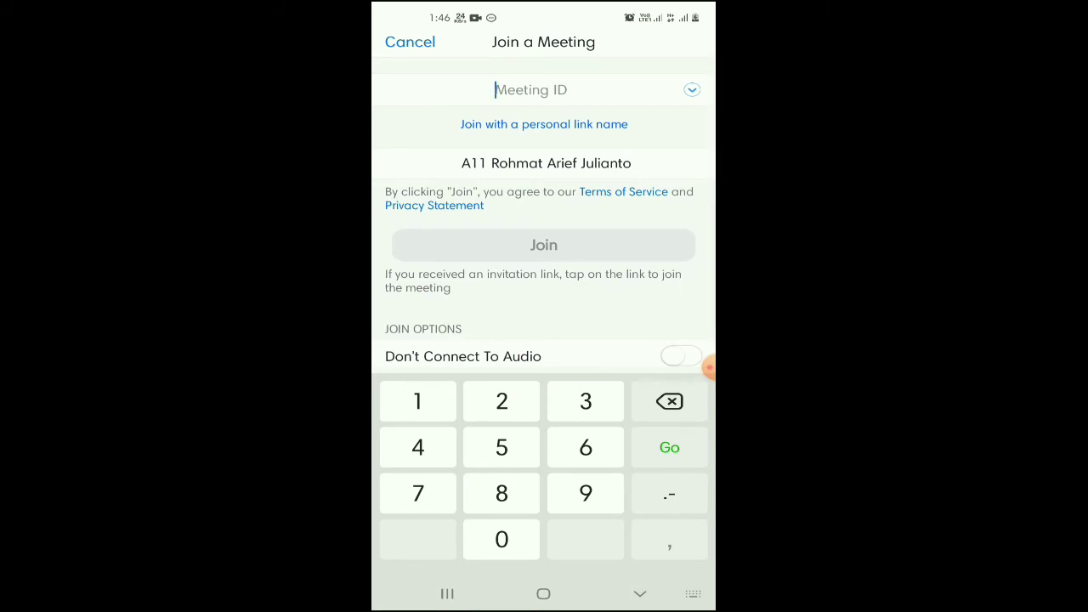
scroll(544, 255, down, 1)
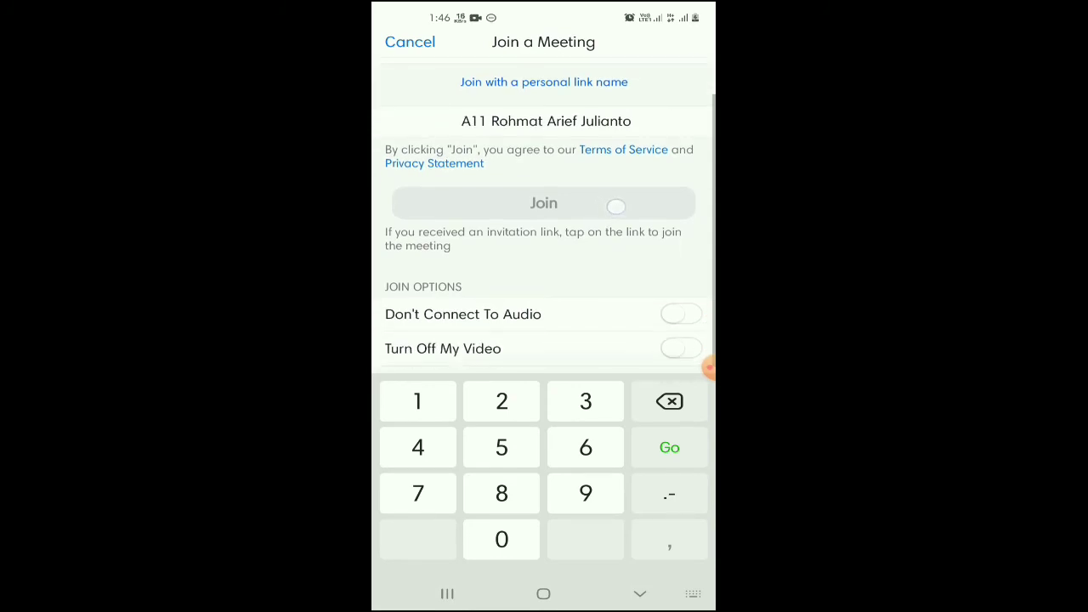
click(640, 593)
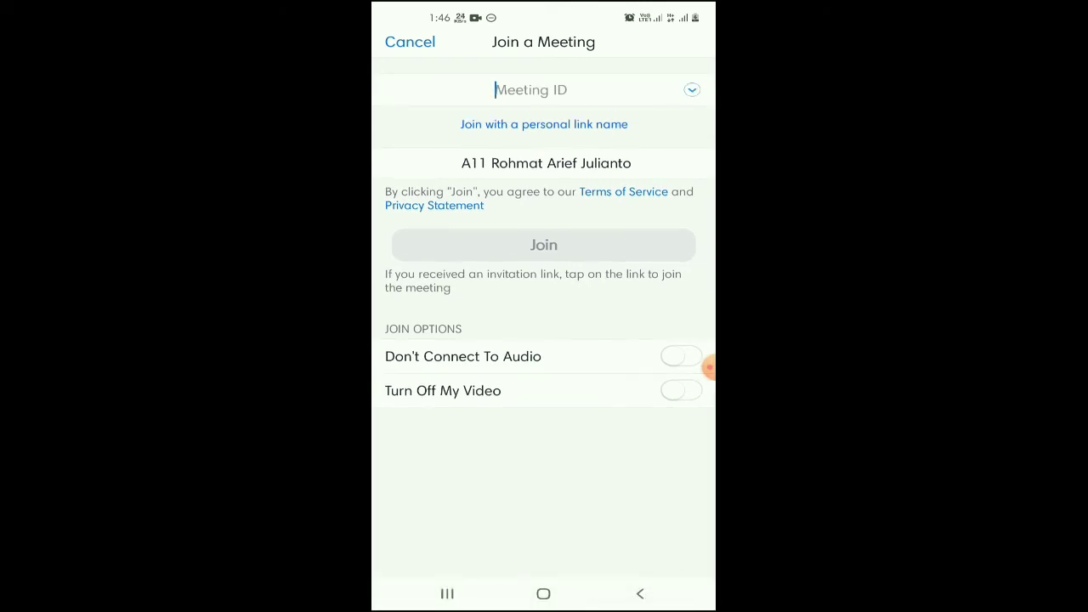
click(640, 593)
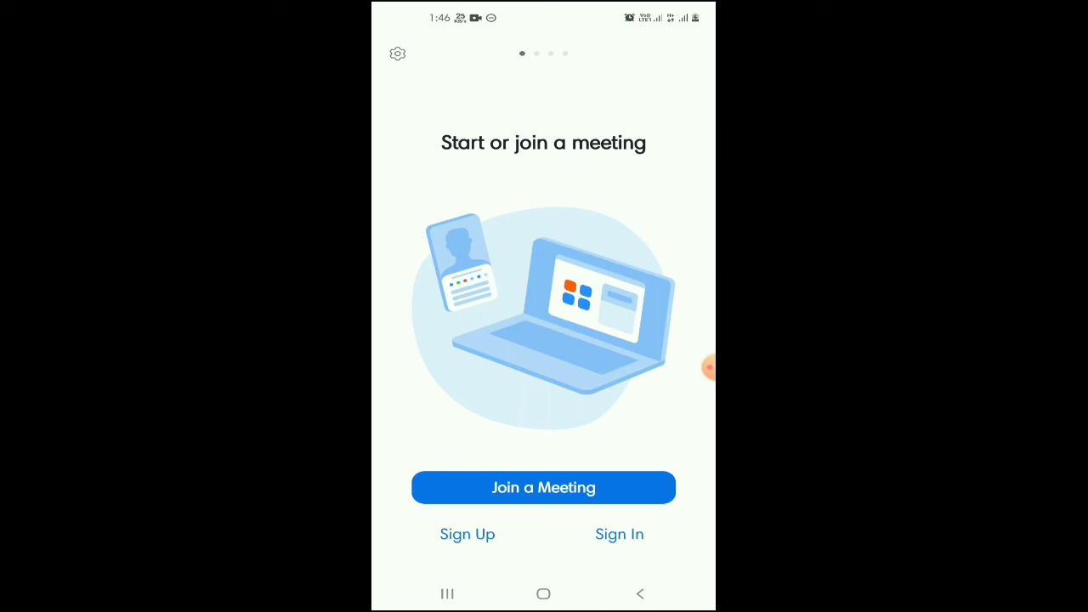
click(621, 534)
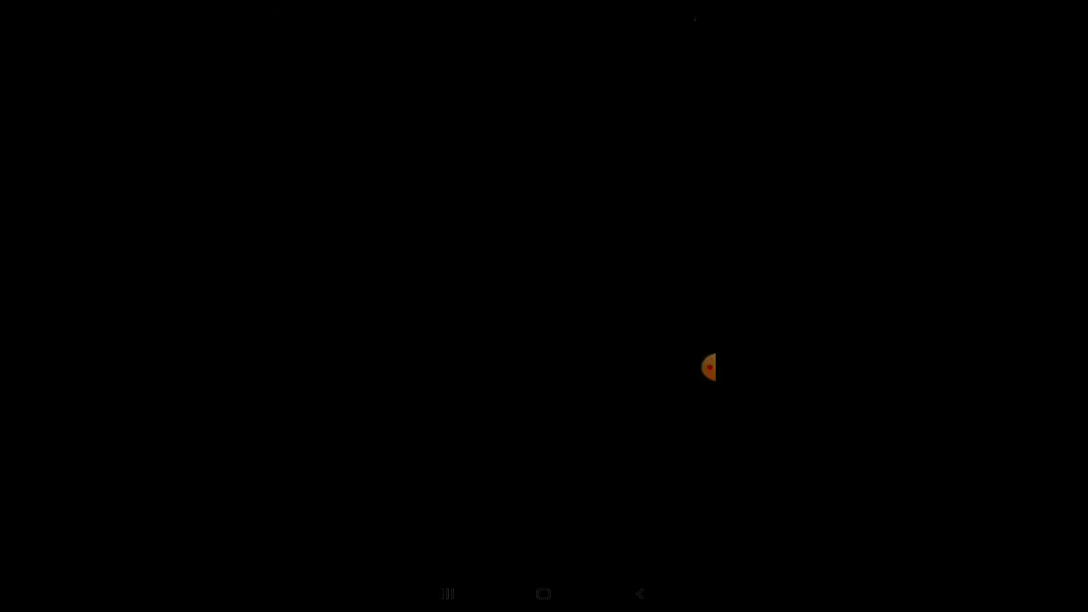
Sign in with the listed Google account and launch Zoom back to Meet & Chat.
click(590, 476)
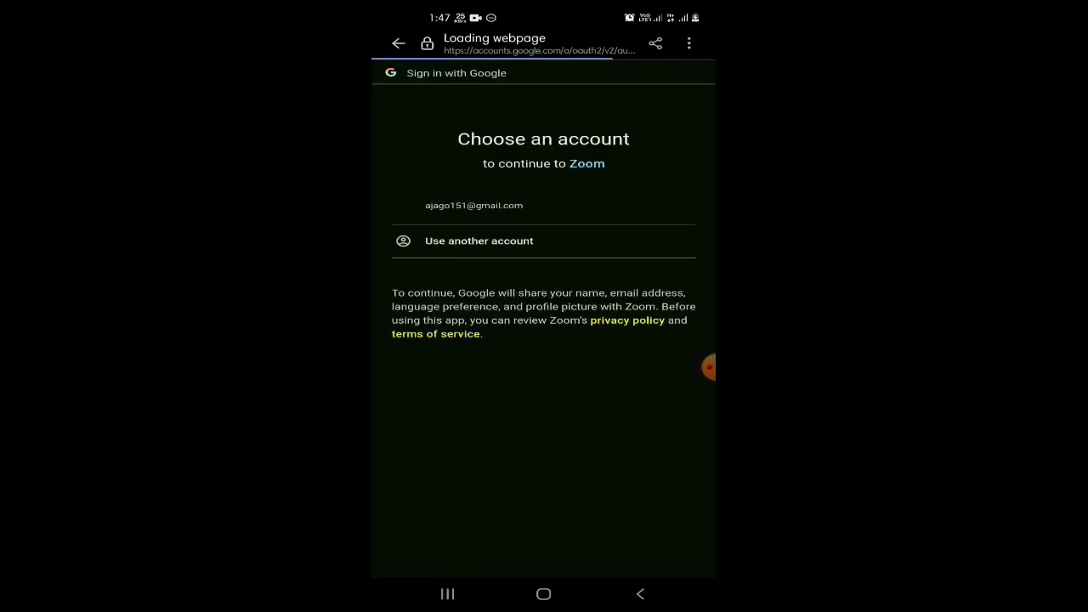
click(641, 206)
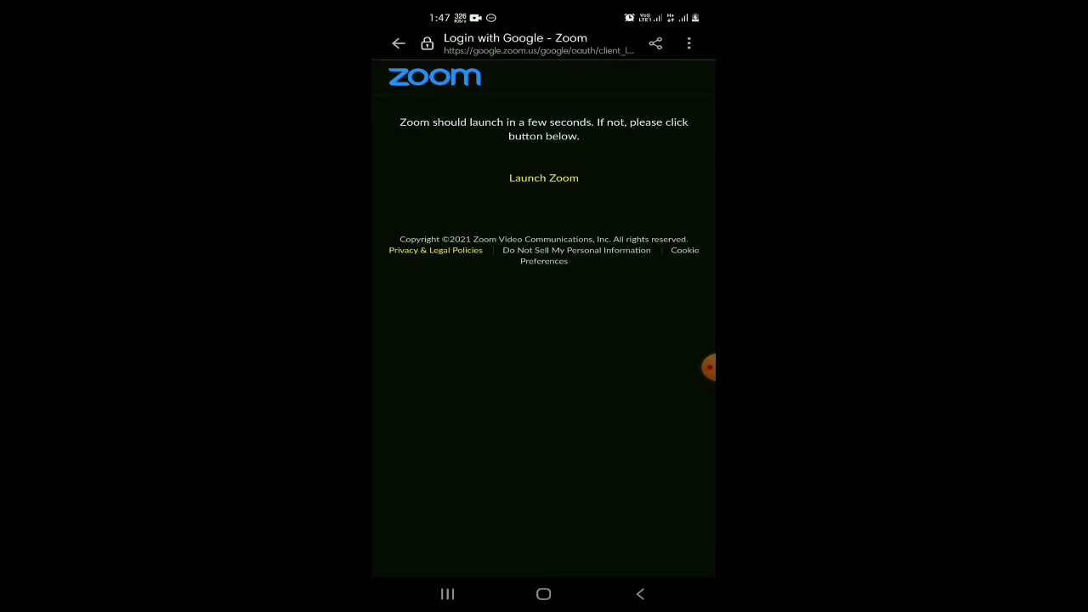
click(543, 177)
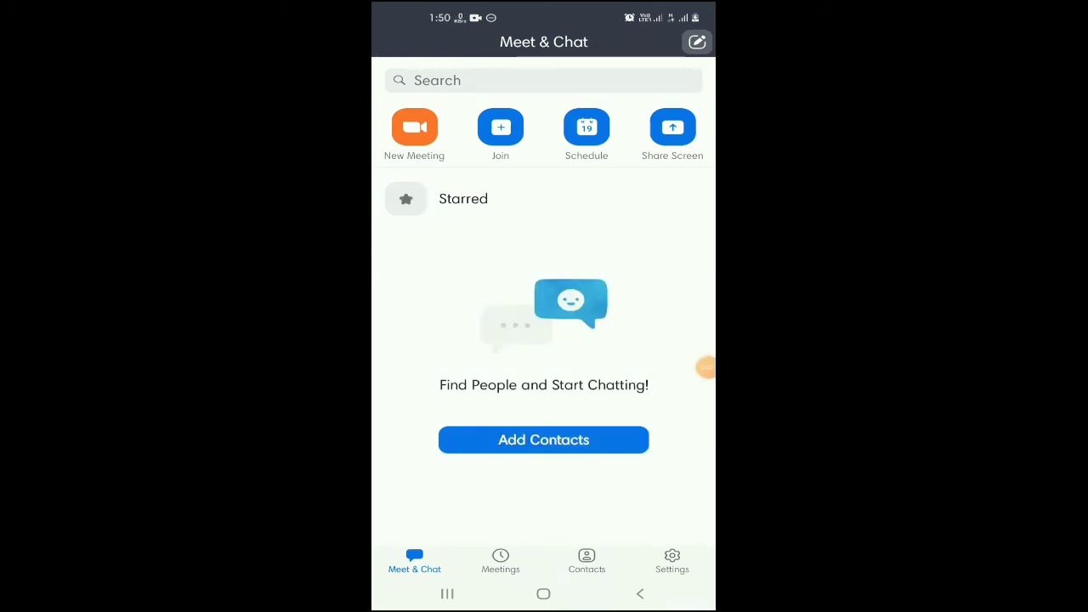
Preview the New Meeting and Join a Meeting screens, backing out of each.
click(414, 127)
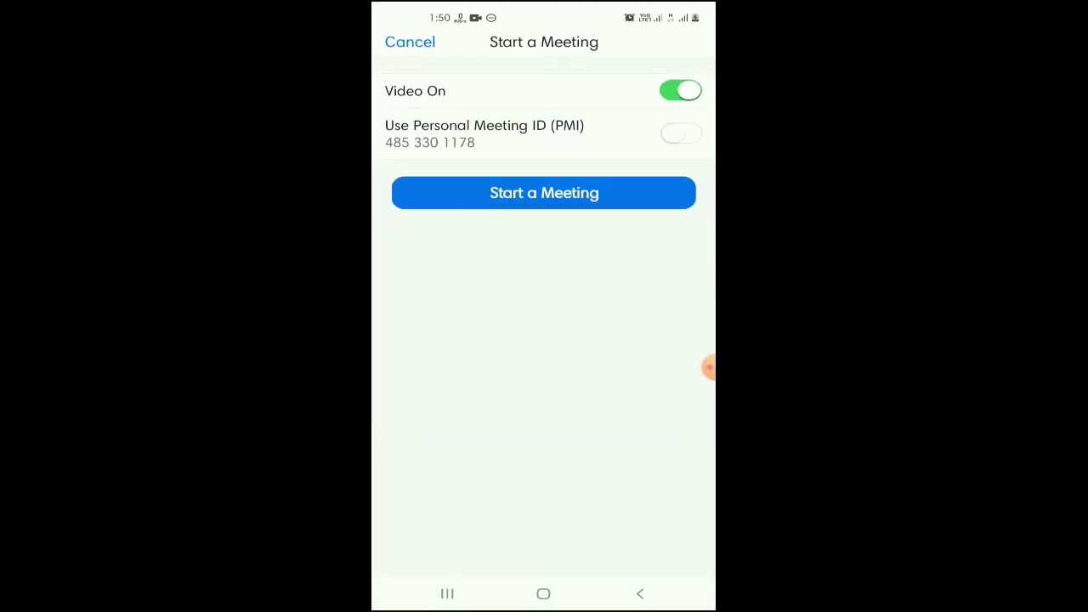
click(640, 593)
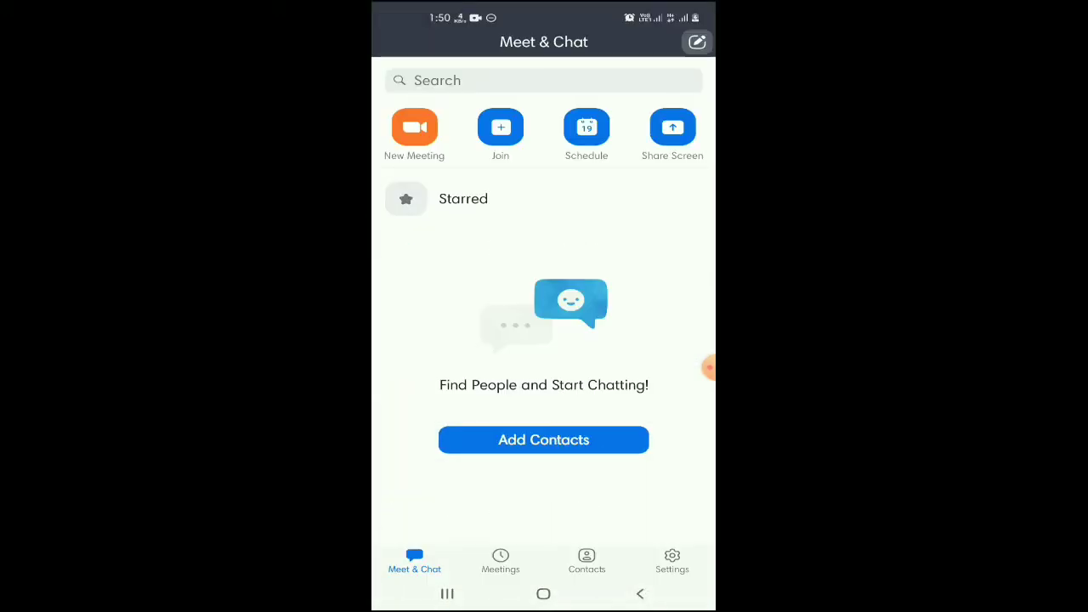
click(501, 127)
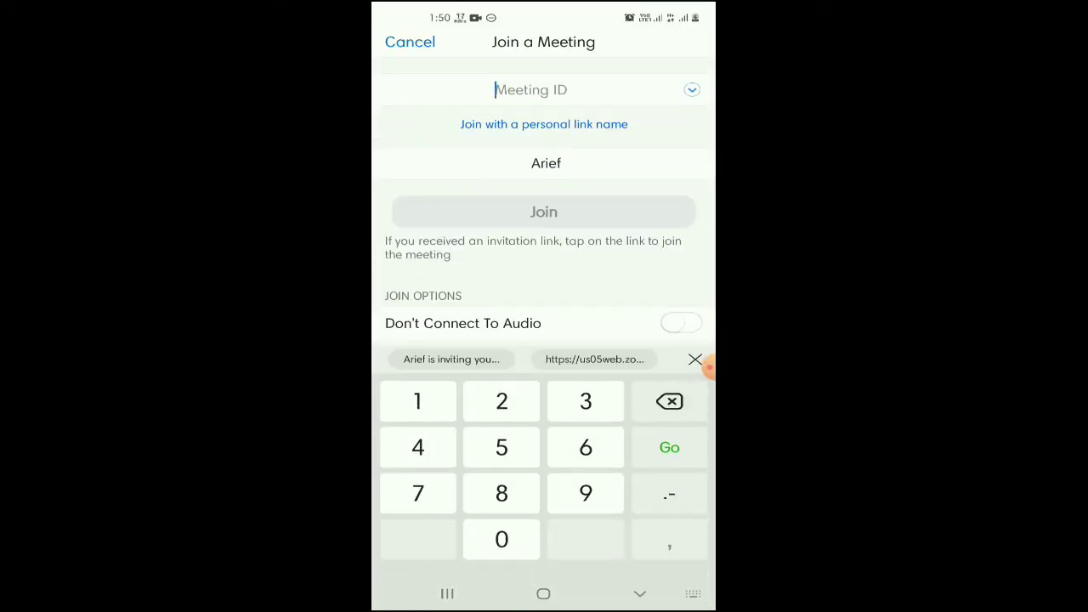
click(640, 594)
click(640, 593)
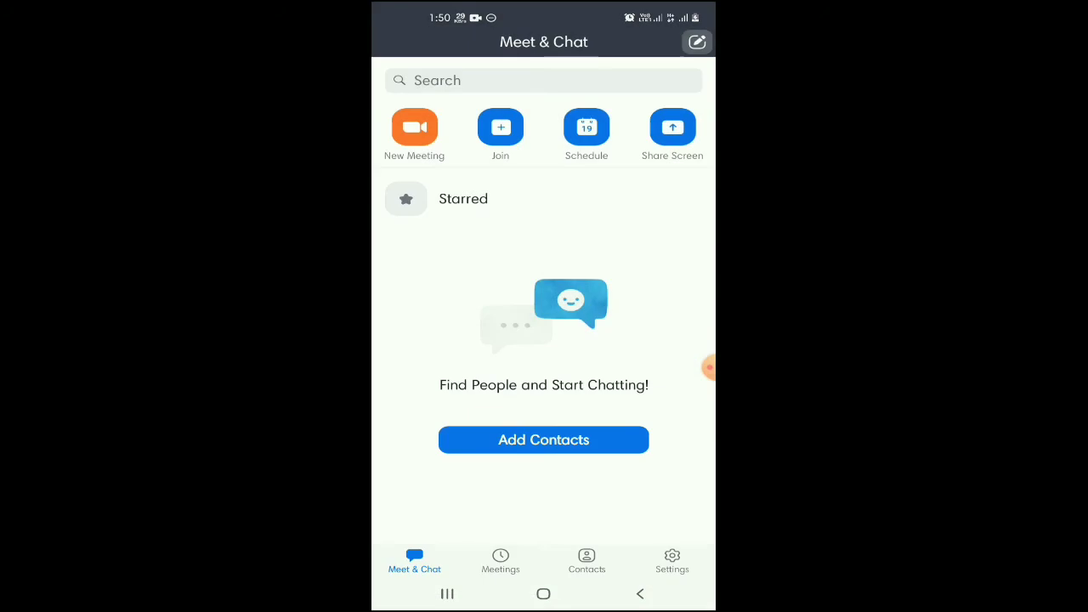
Schedule and save a meeting, leave the invitation e-mail, then delete that scheduled meeting.
click(586, 127)
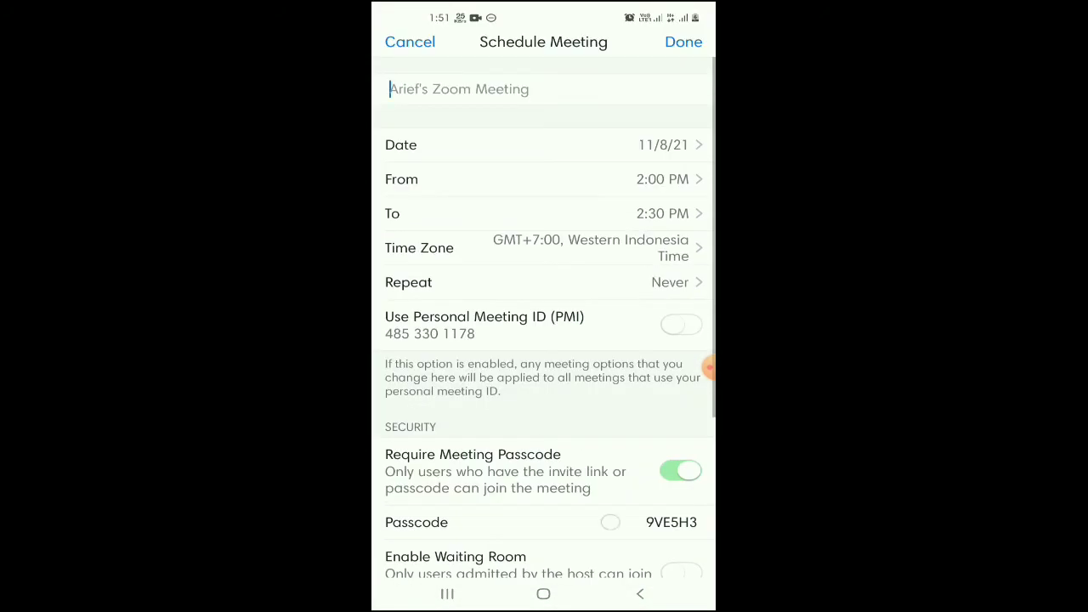
scroll(544, 340, down, 5)
scroll(544, 340, up, 5)
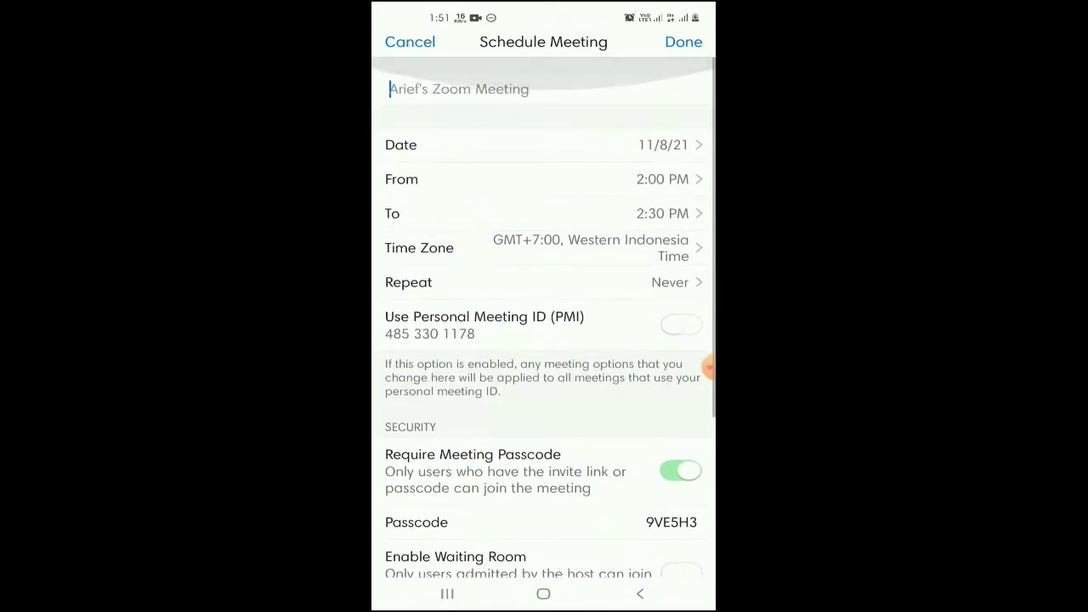
click(683, 42)
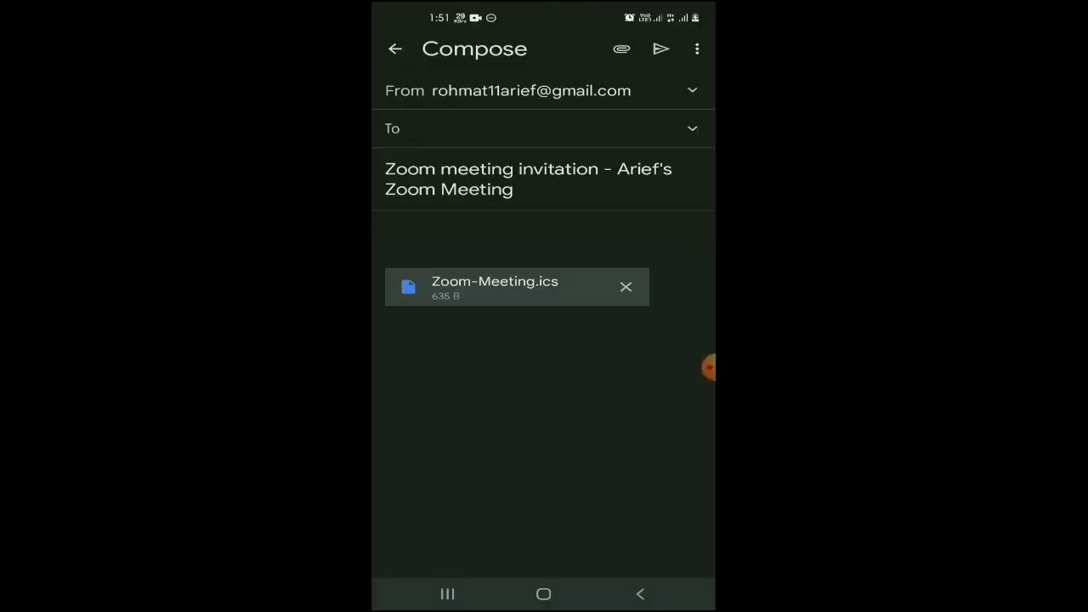
click(639, 594)
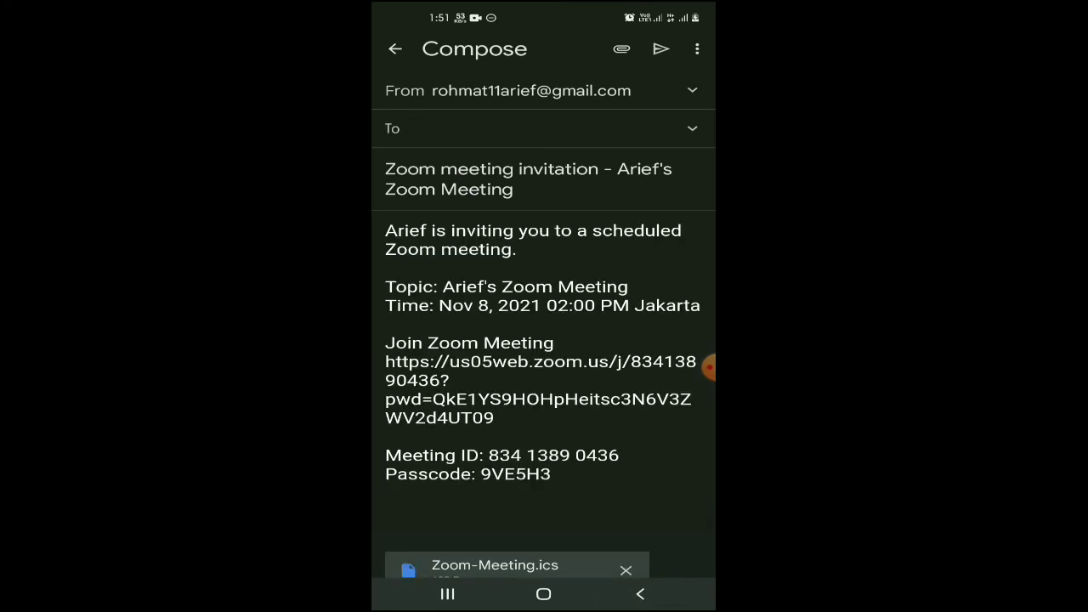
click(640, 594)
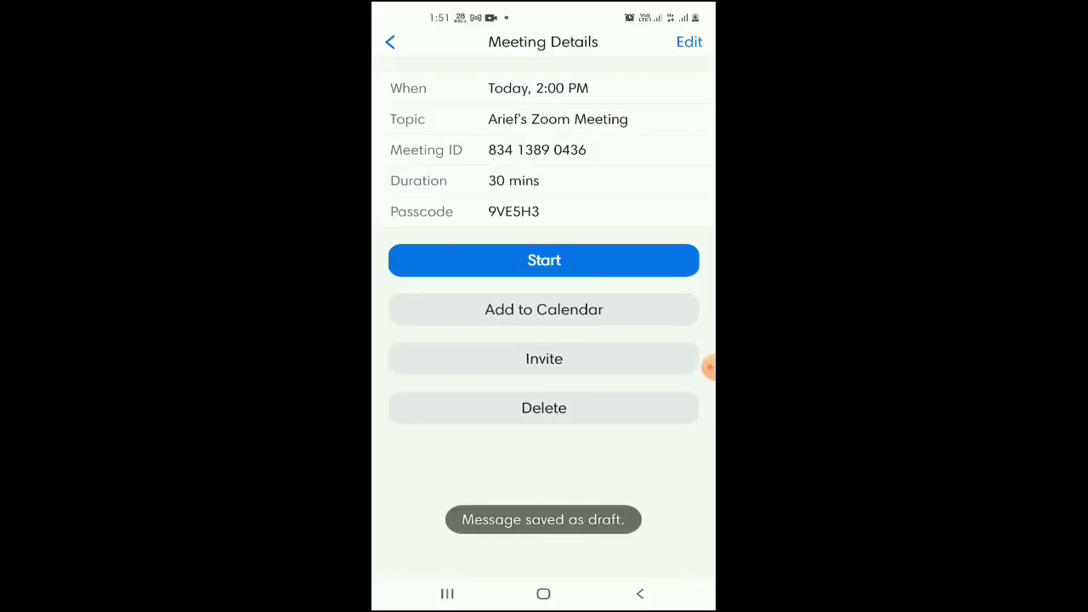
click(626, 398)
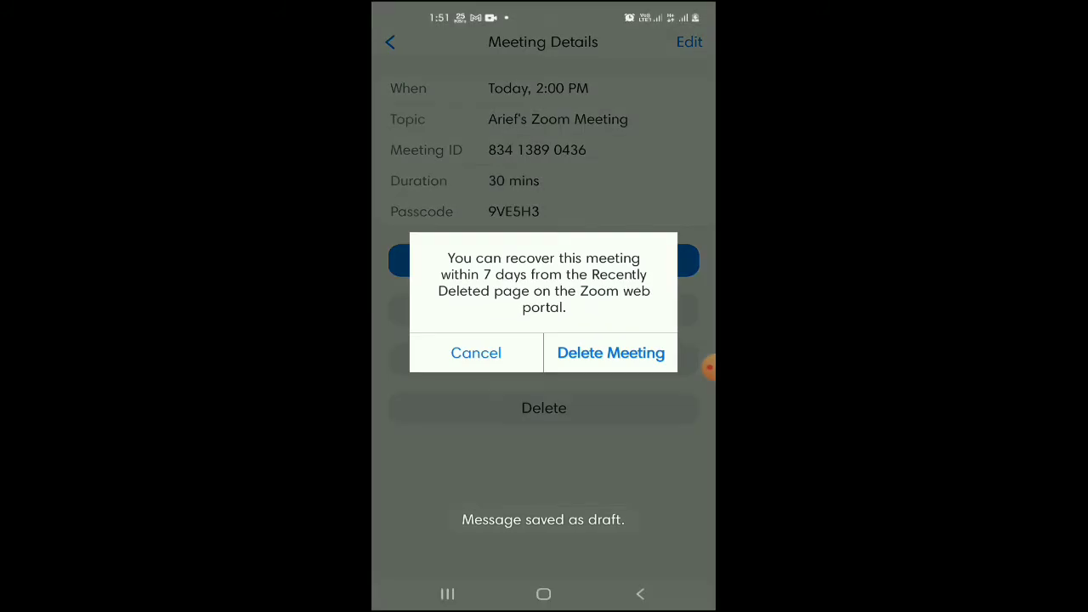
click(641, 347)
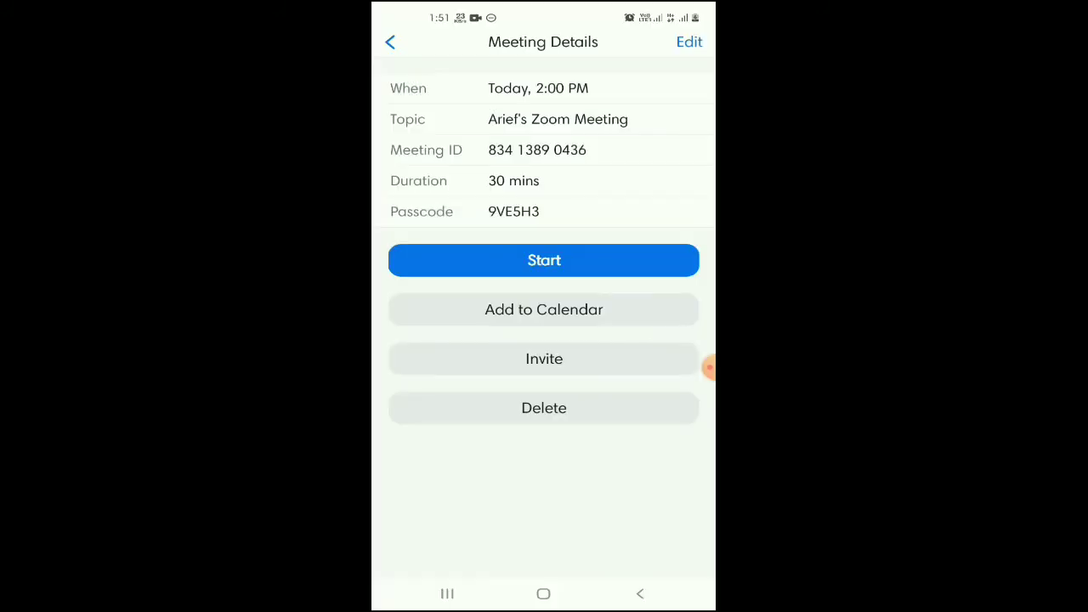
Add the meeting to the phone calendar, allow calendar access, and dismiss the upgrade offer.
click(544, 309)
click(544, 505)
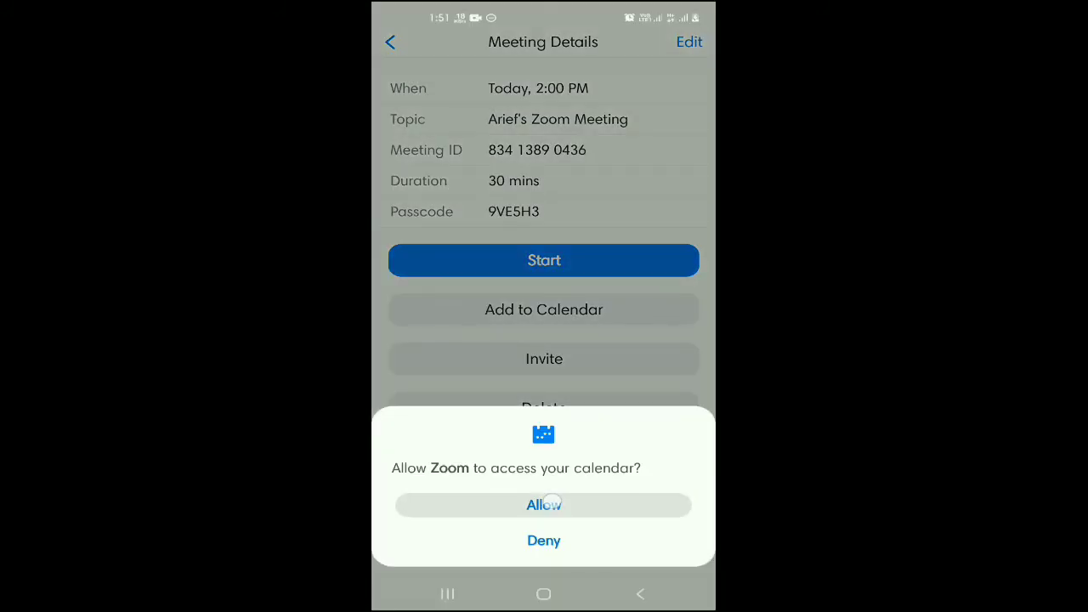
drag(710, 369, 705, 360)
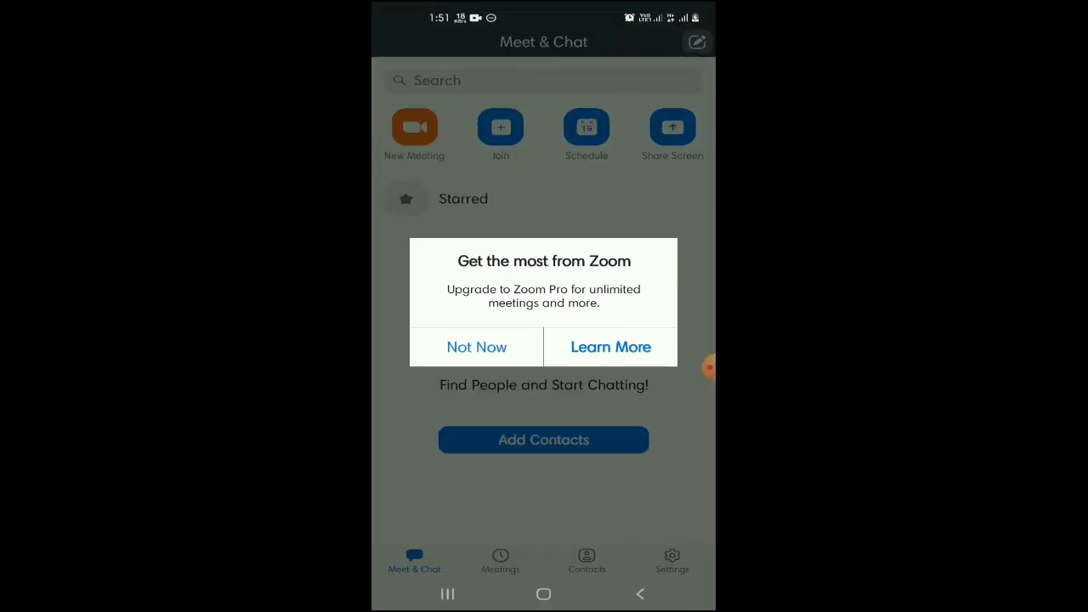
click(498, 347)
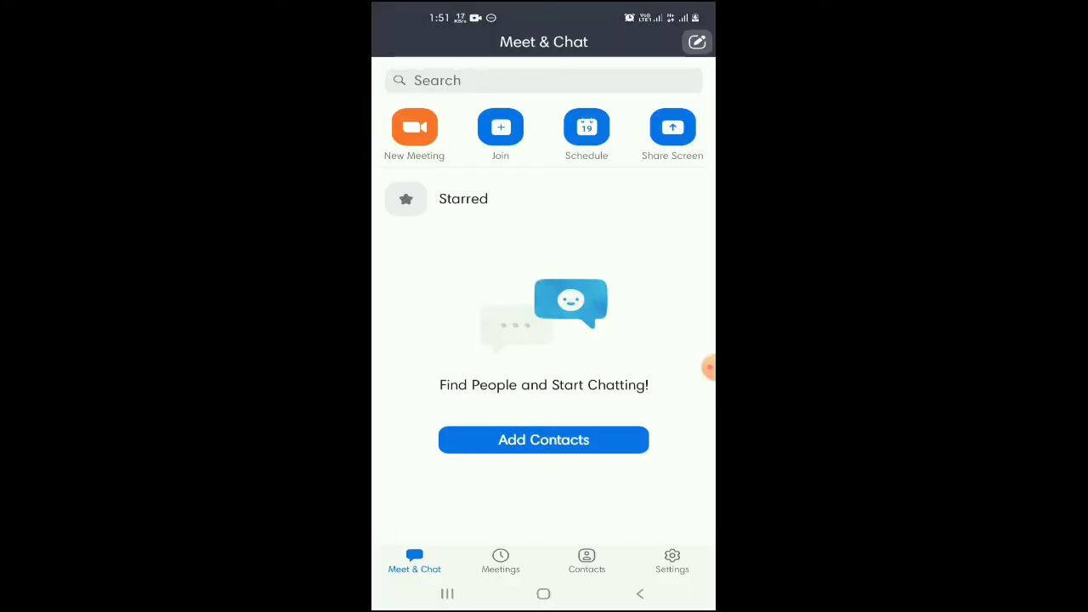
On the Meetings tab, copy the personal meeting invitation to the clipboard and view its ID settings.
click(500, 561)
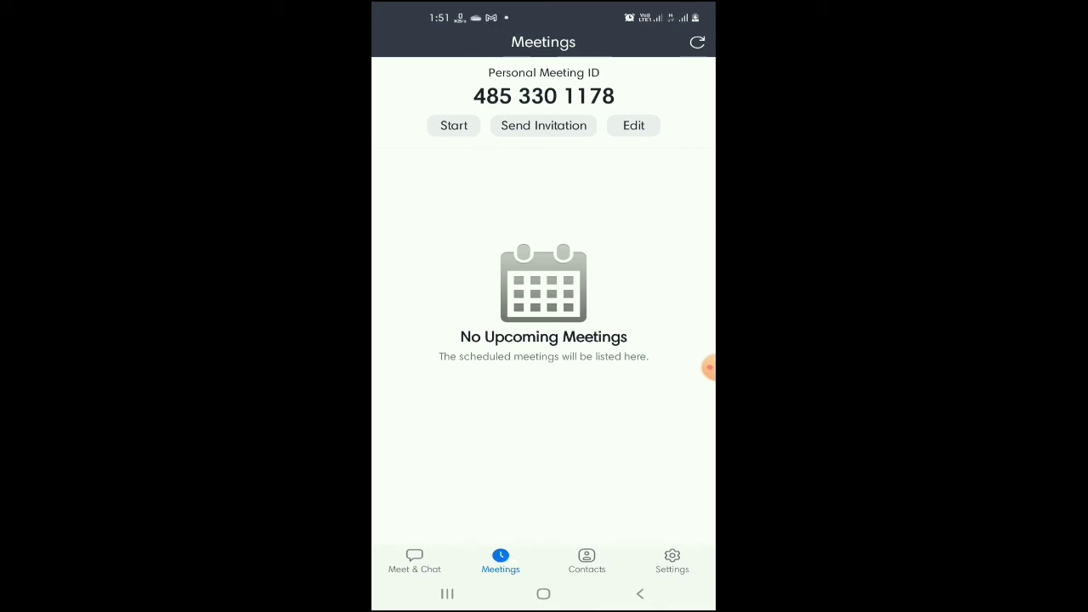
click(544, 125)
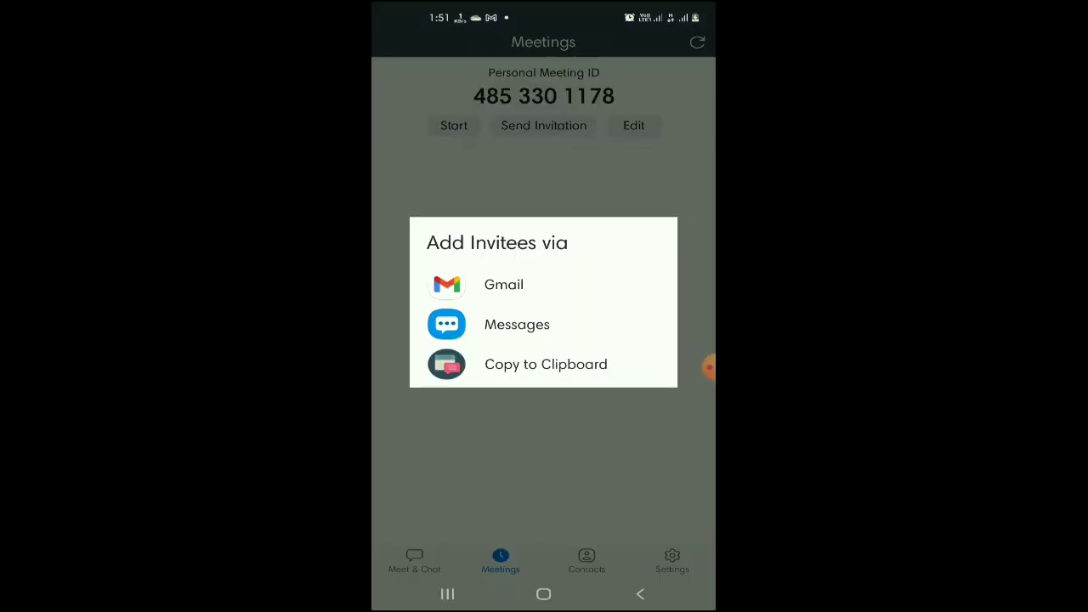
click(543, 364)
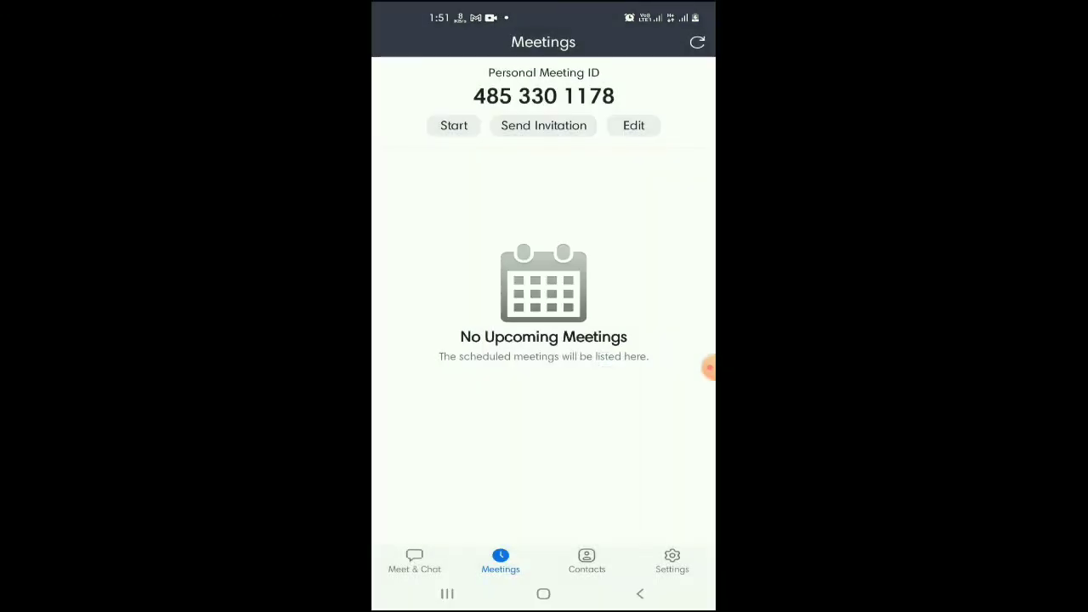
click(634, 125)
Start the personal meeting, dismiss the recording-muted notice, and open the meeting chat from More.
click(454, 125)
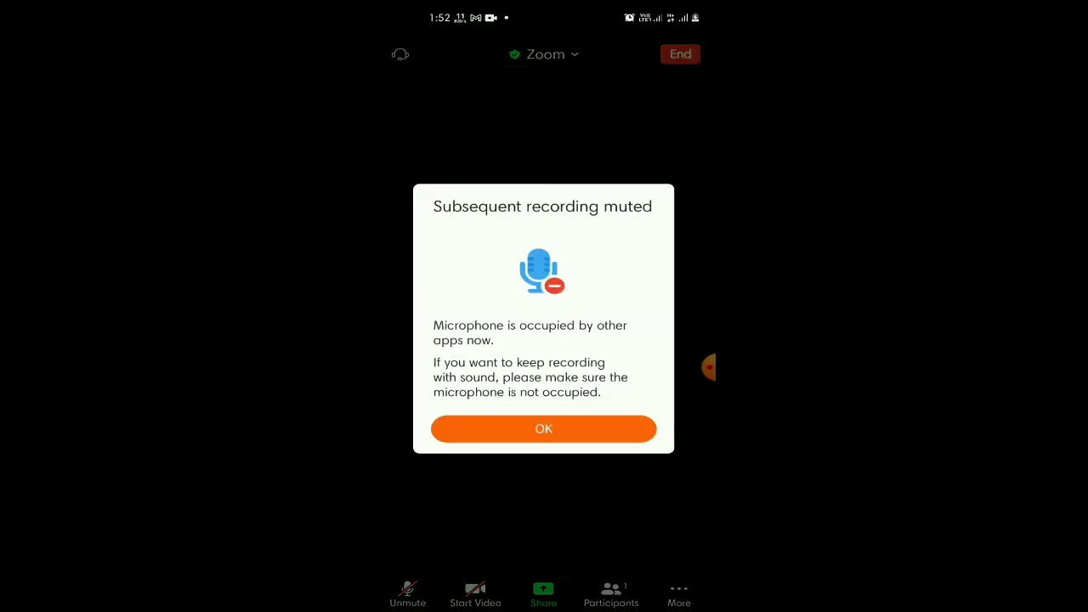
click(594, 428)
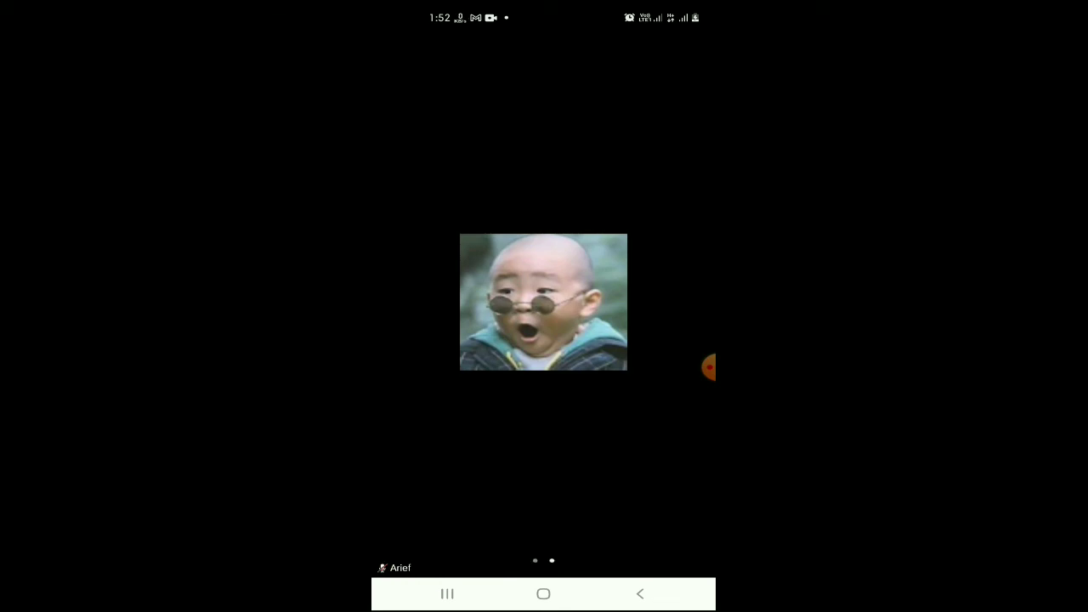
click(657, 485)
click(688, 568)
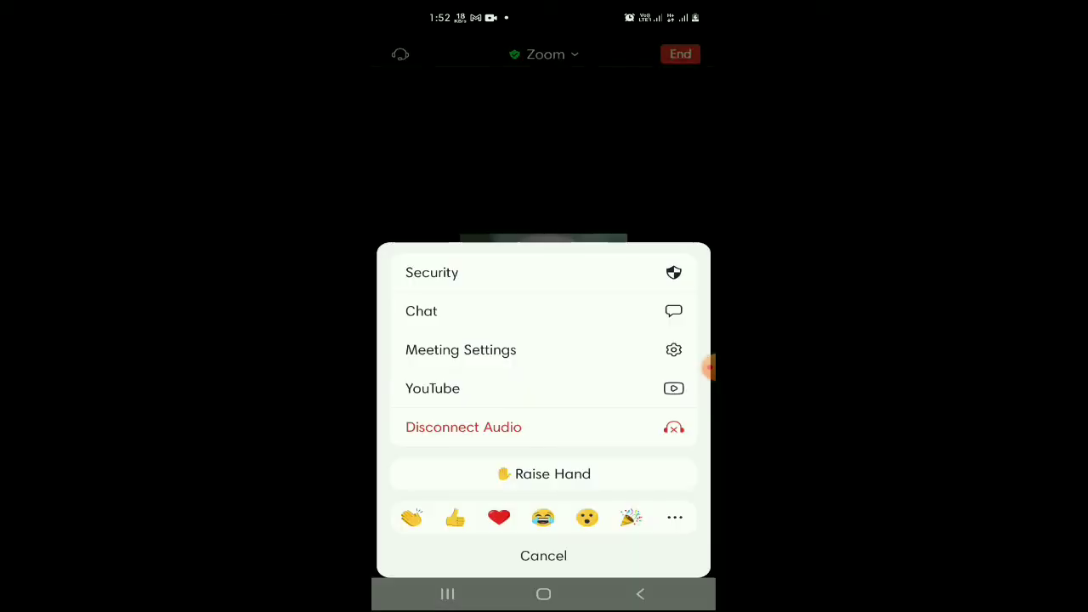
click(543, 555)
click(688, 568)
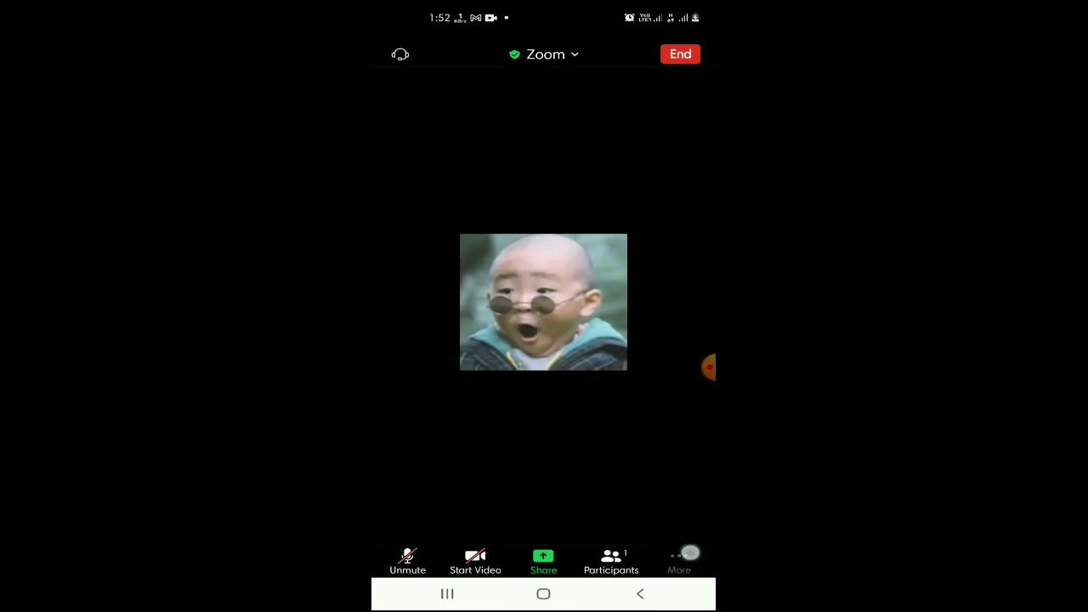
click(583, 307)
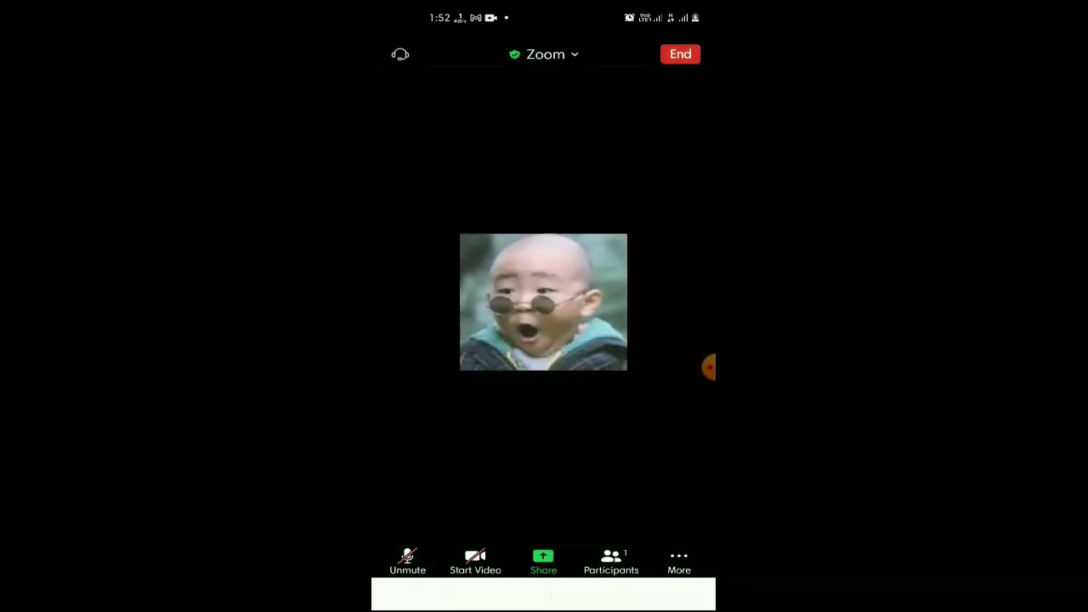
Send 'hi' with a laughing emoji to Everyone in the meeting chat.
click(575, 515)
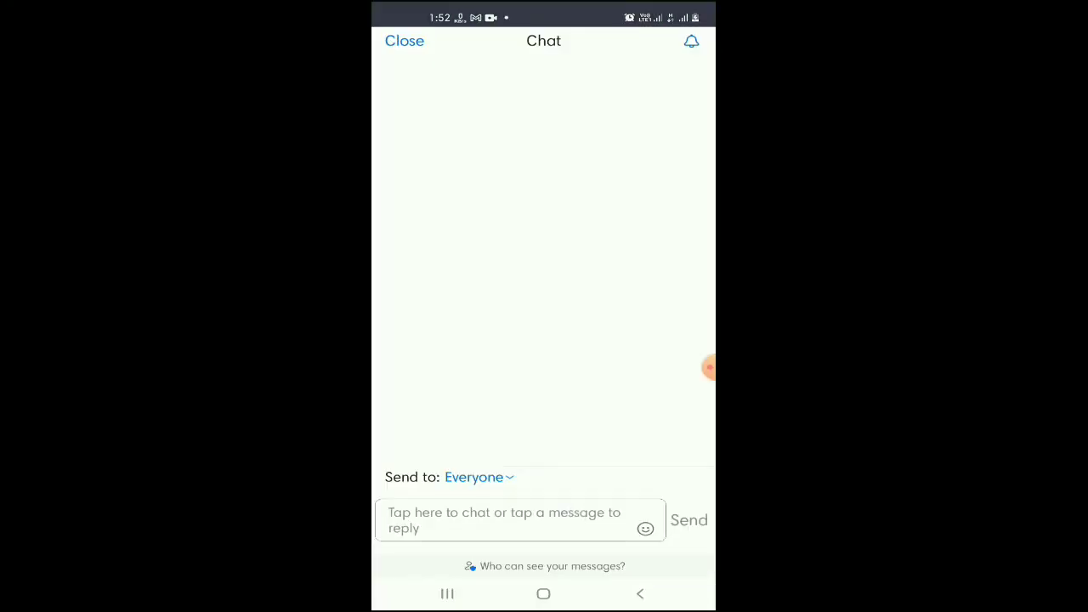
text(hi)
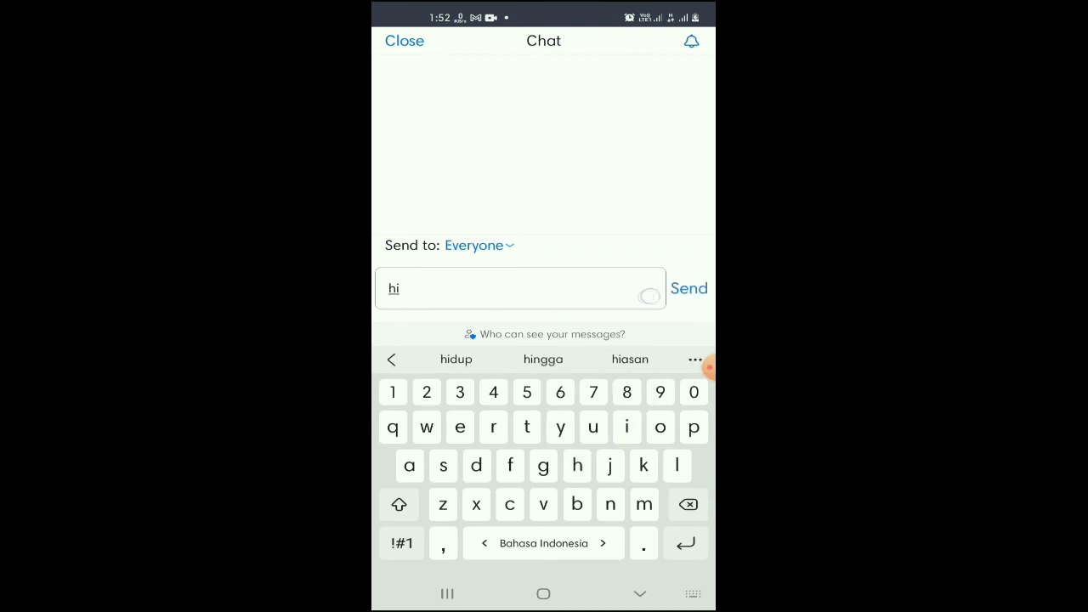
click(645, 295)
click(426, 402)
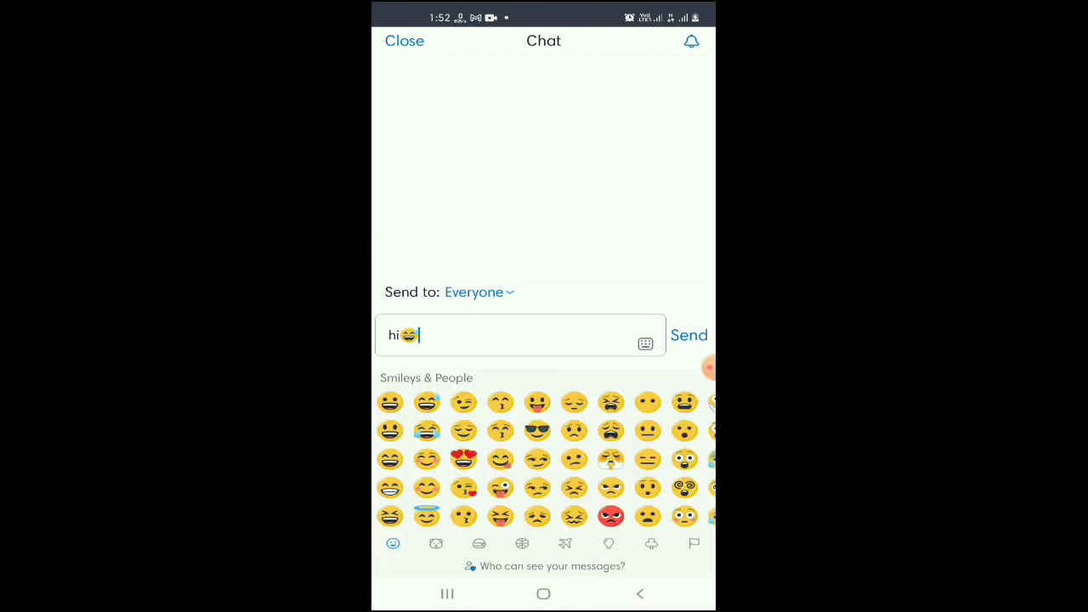
click(688, 335)
click(640, 593)
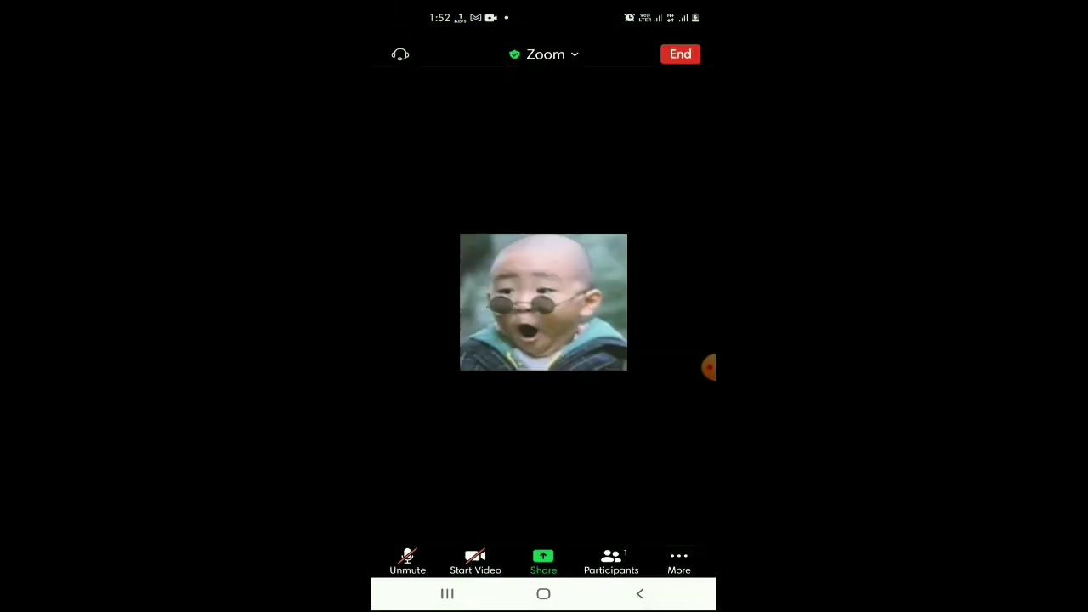
Lower the raised hand and send a heart reaction in the meeting.
click(678, 561)
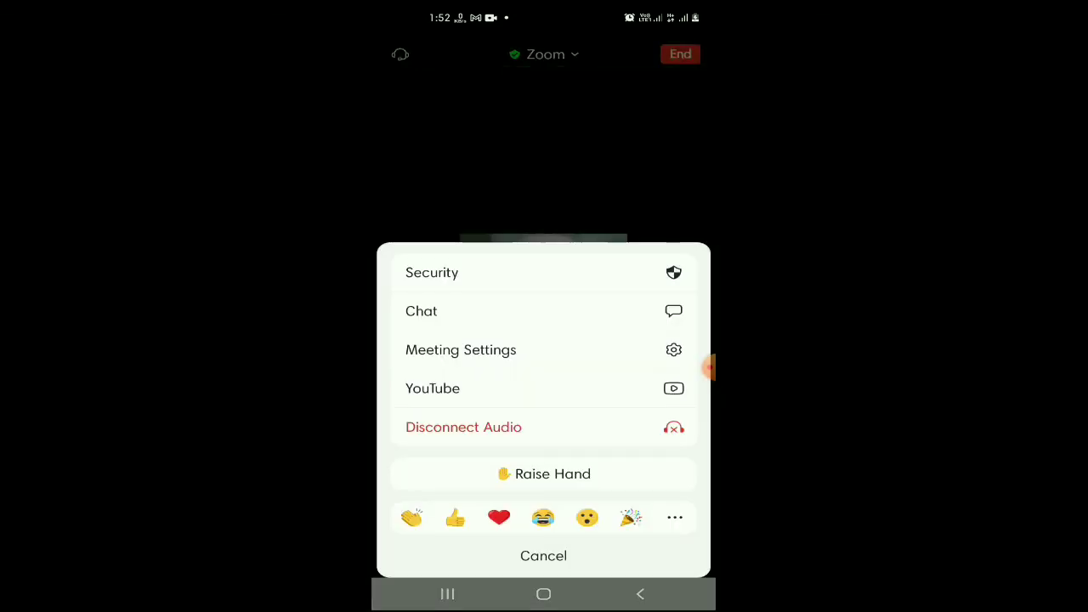
drag(636, 309, 625, 435)
drag(635, 386, 614, 464)
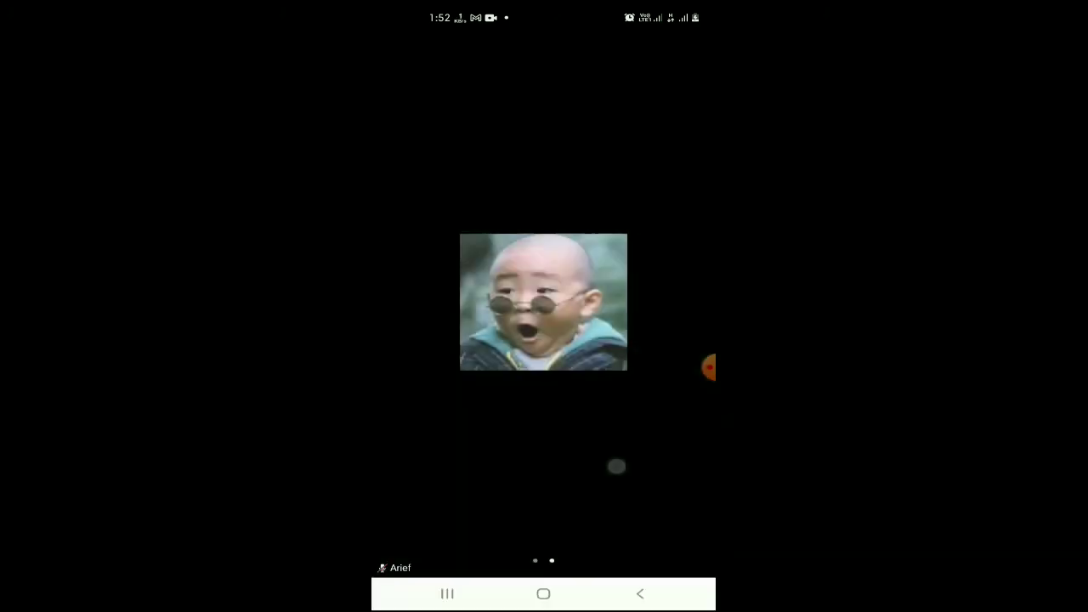
click(649, 445)
click(680, 551)
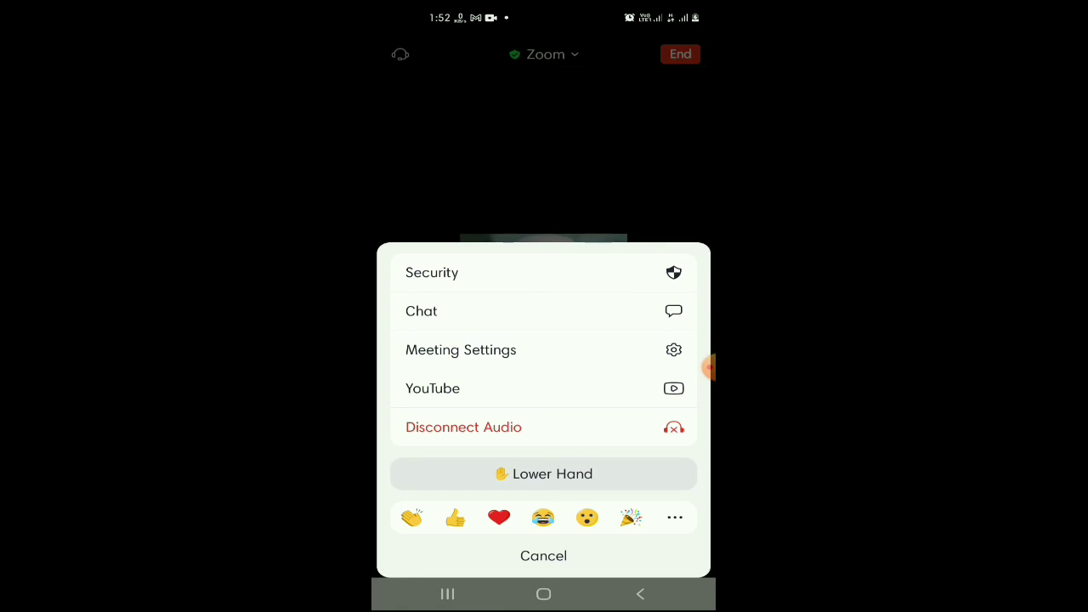
click(635, 477)
click(680, 560)
click(501, 519)
click(616, 457)
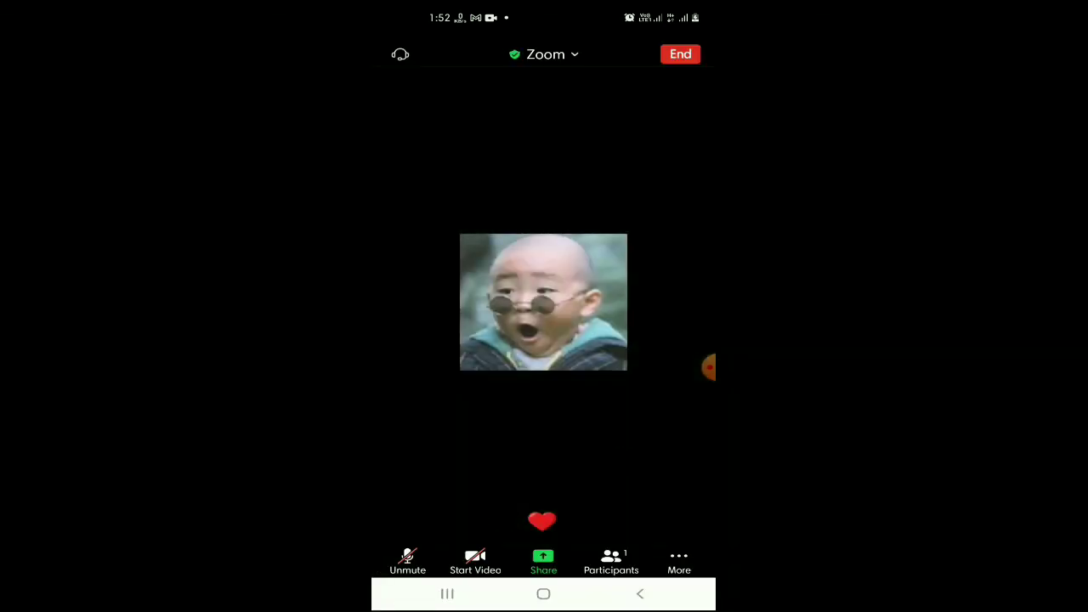
click(610, 561)
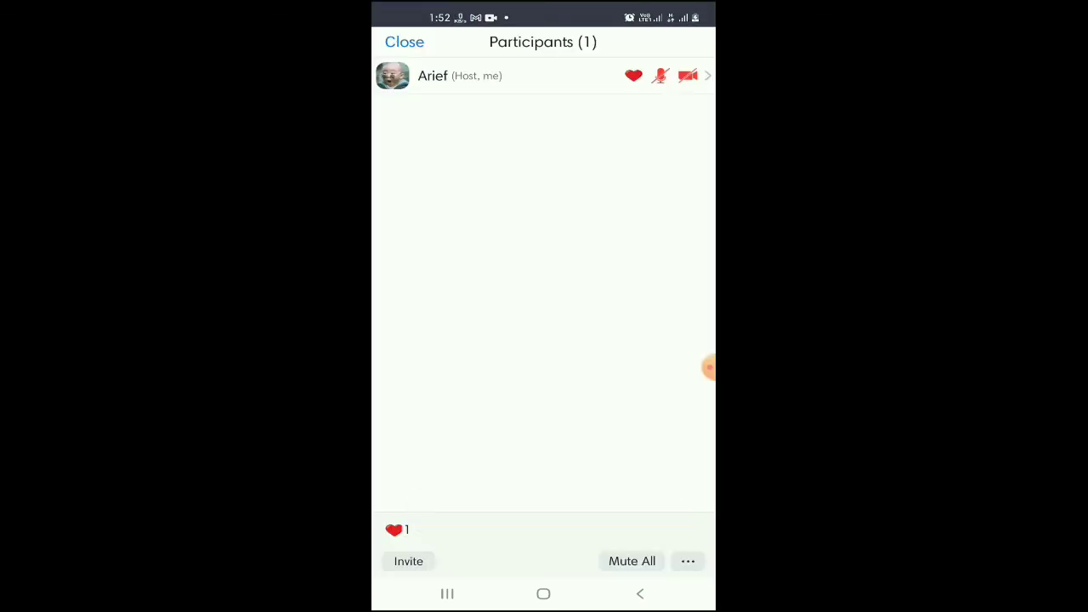
click(408, 561)
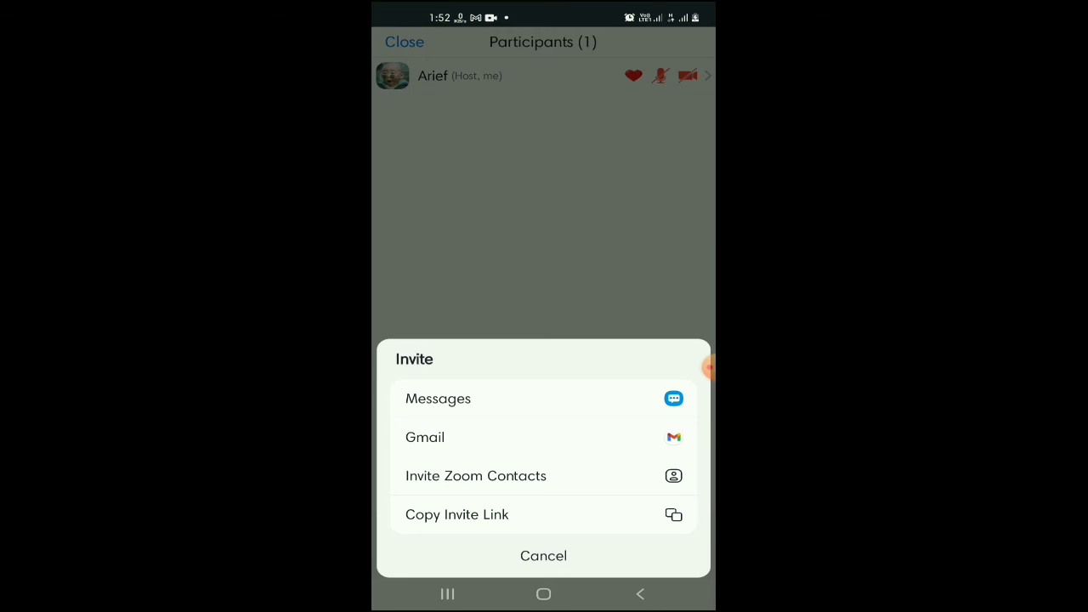
click(543, 555)
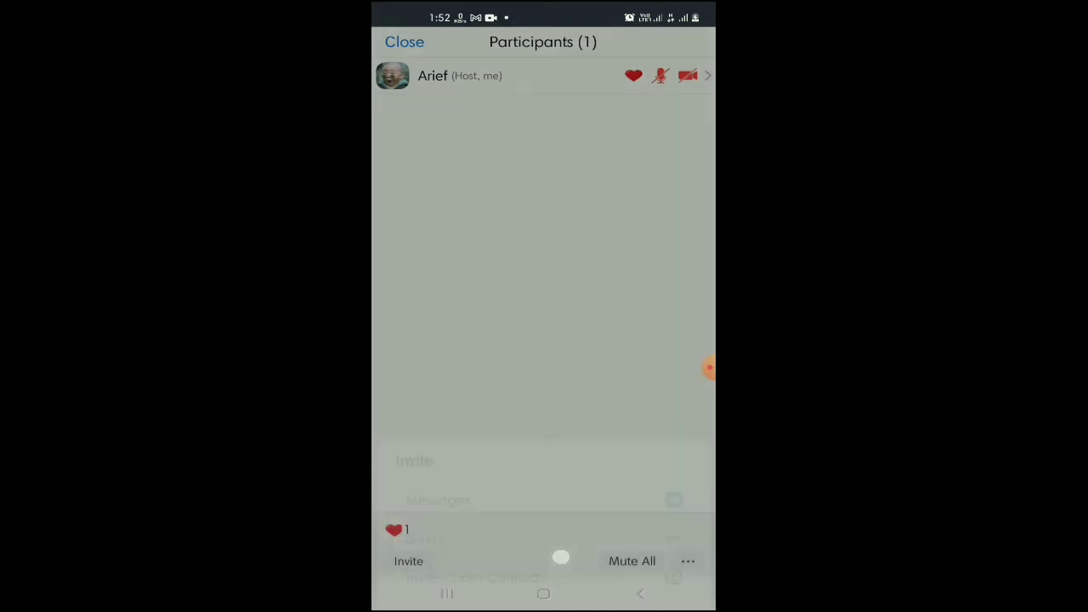
click(686, 561)
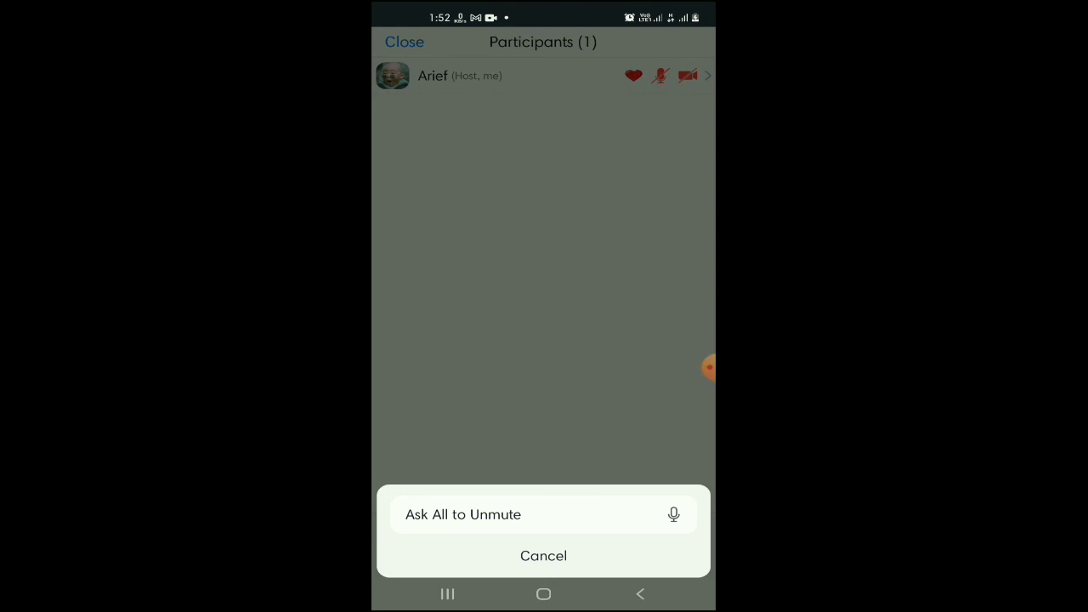
click(640, 593)
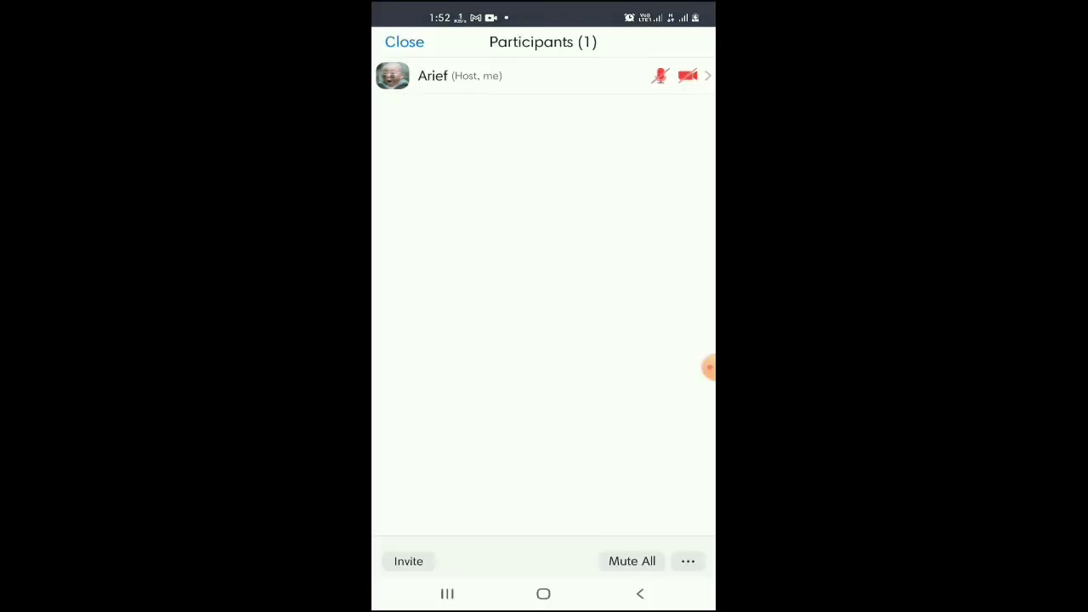
click(643, 558)
click(643, 596)
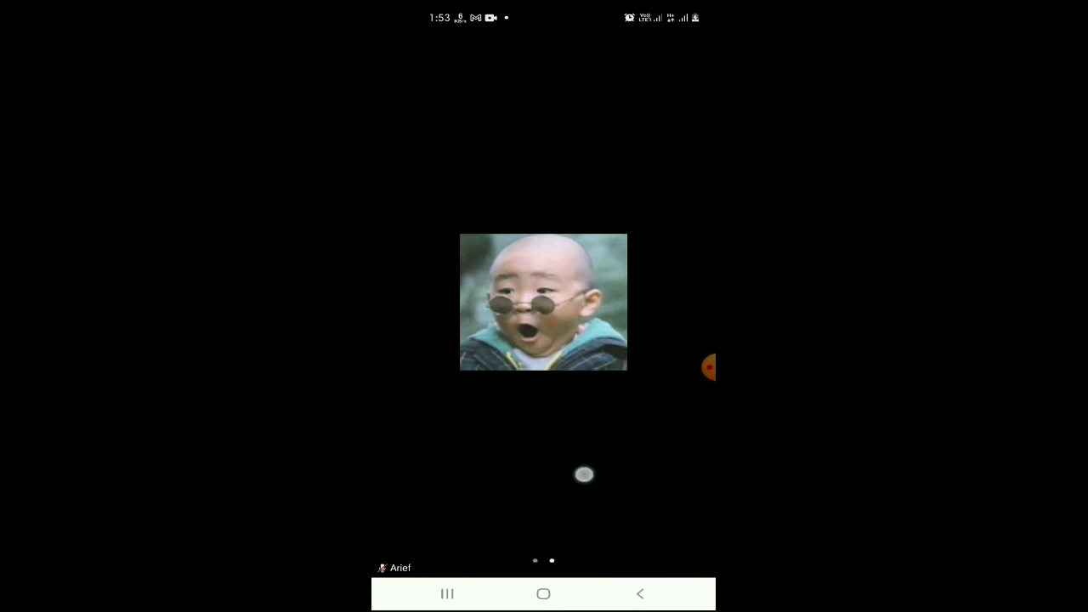
drag(582, 473, 555, 537)
click(582, 364)
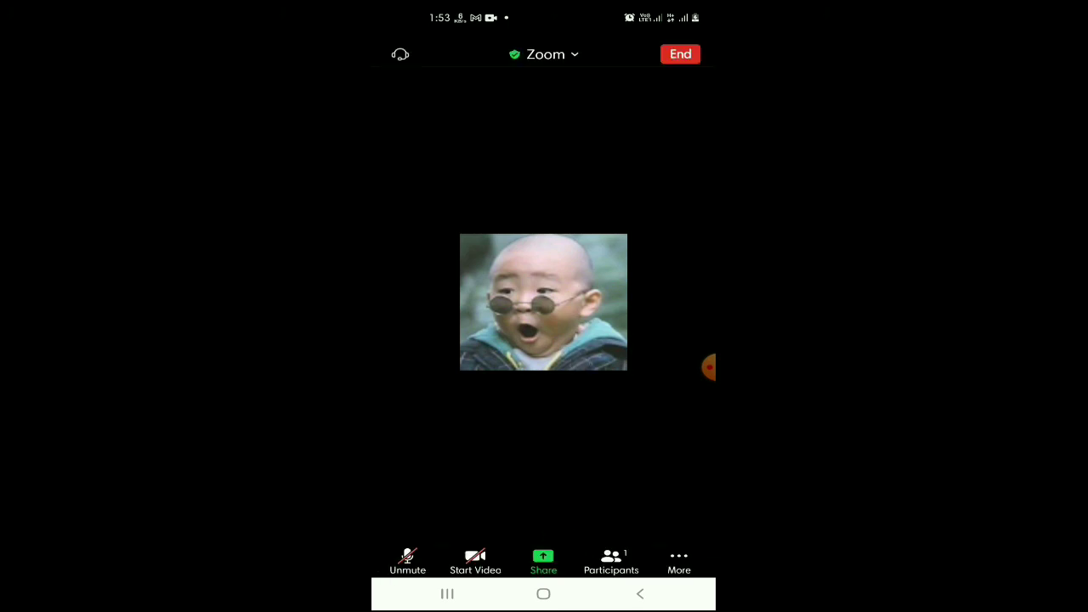